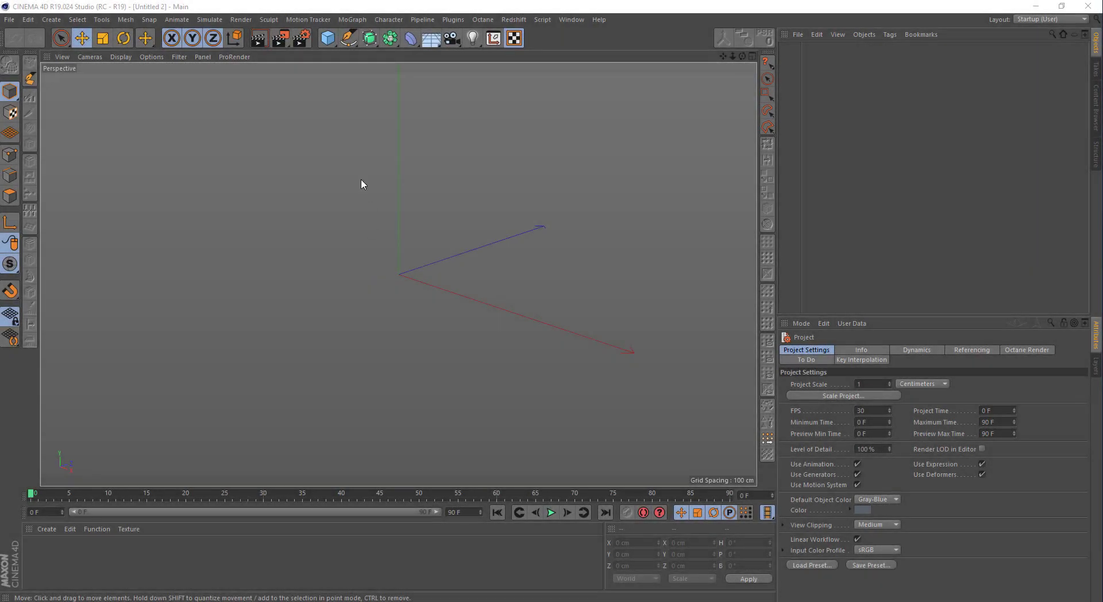
Add a cone primitive and set its bottom radius to 50 cm.
click(327, 41)
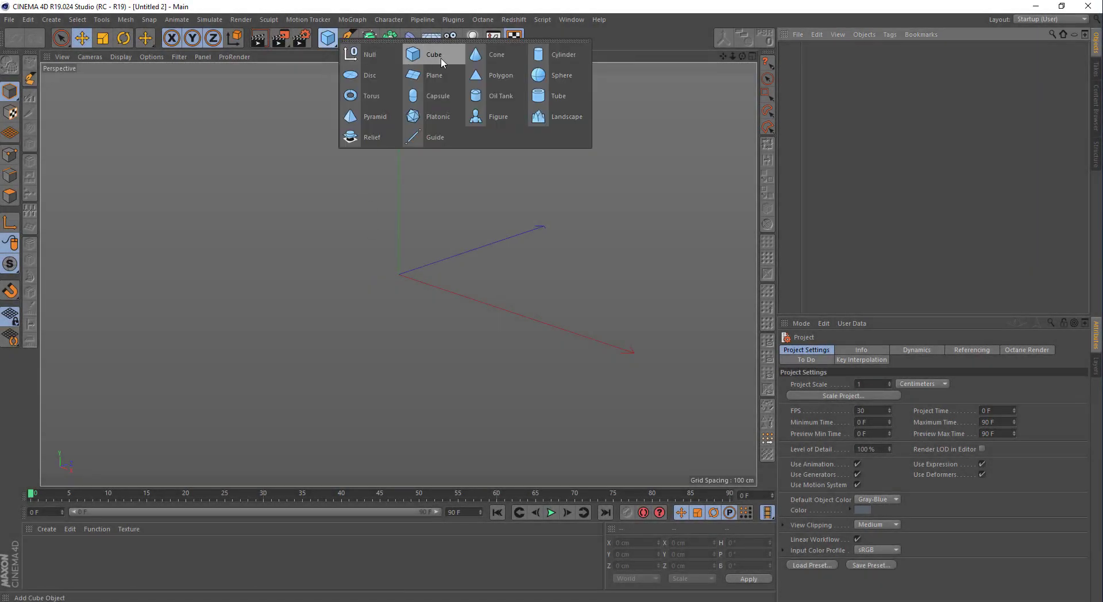
click(477, 55)
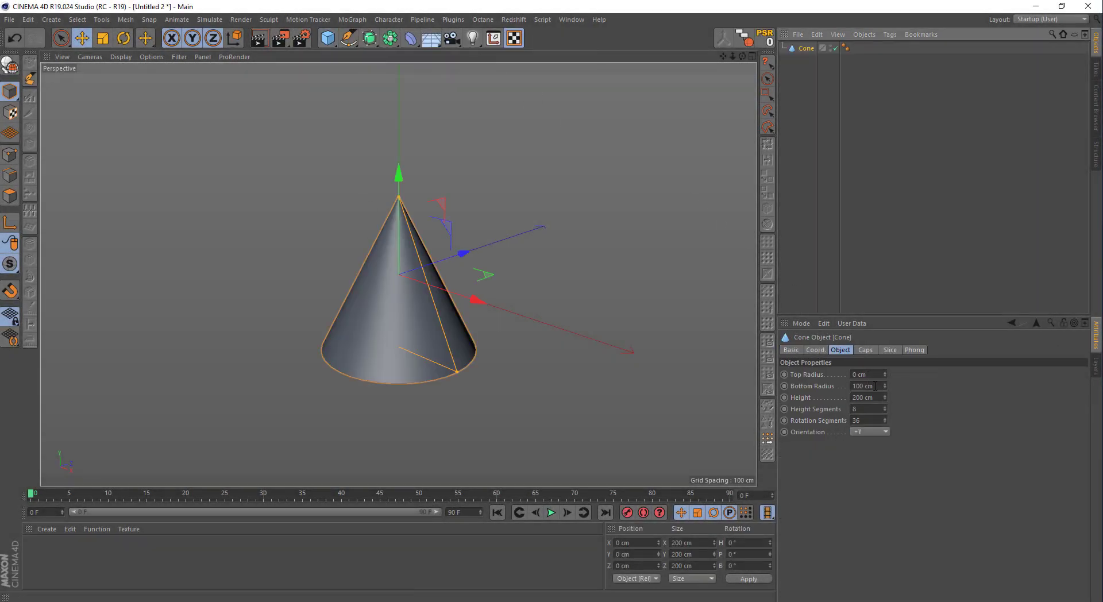
drag(875, 386, 839, 388)
text(5)
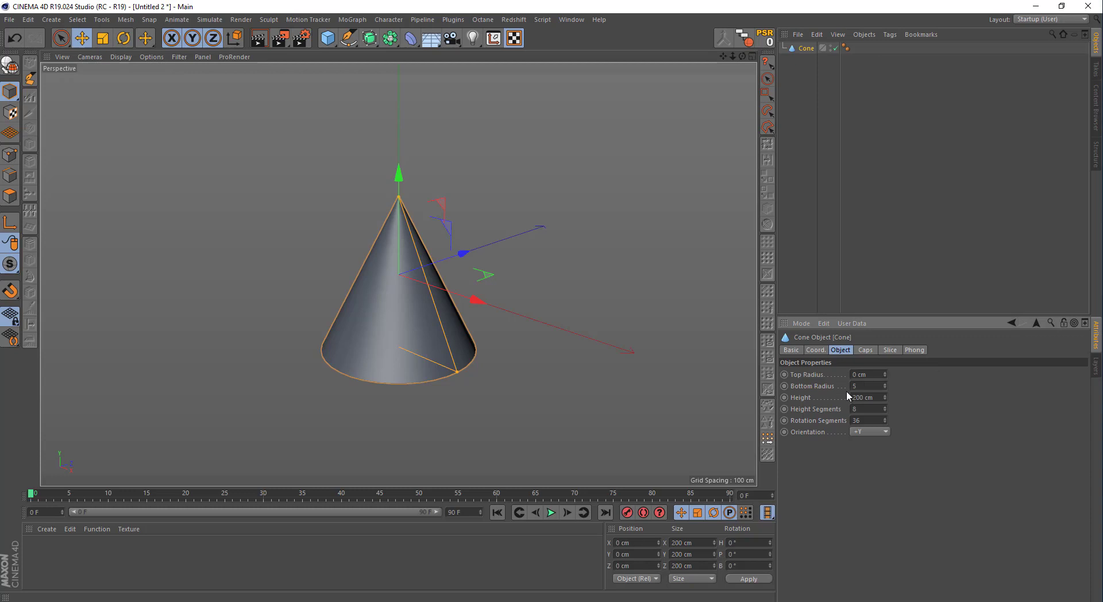
text(0)
key(Return)
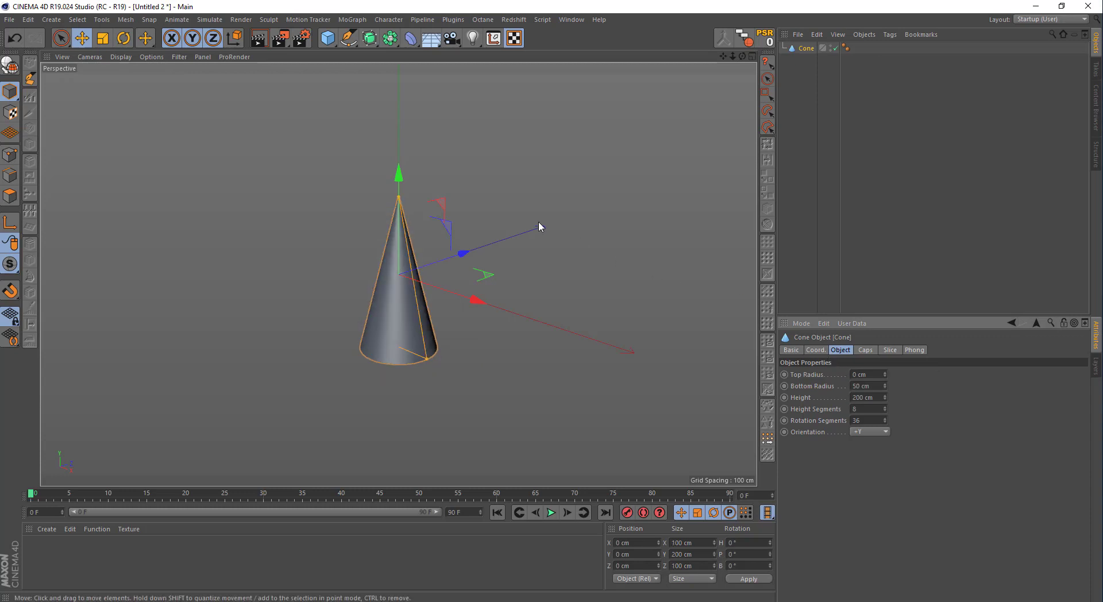
Add a cylinder primitive and set its rotation segments to 6.
click(327, 37)
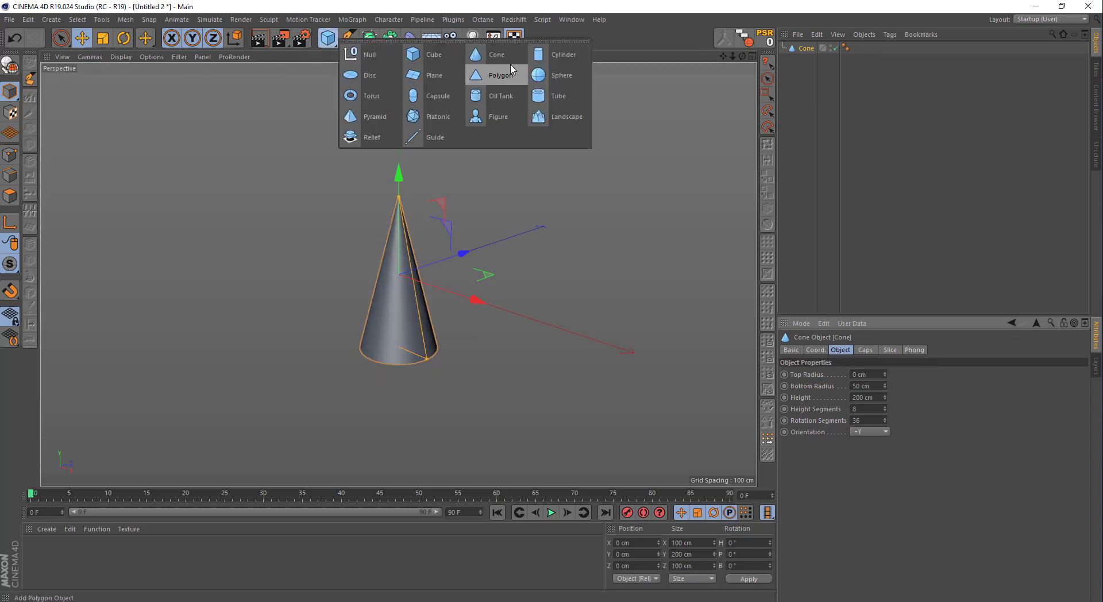
click(540, 56)
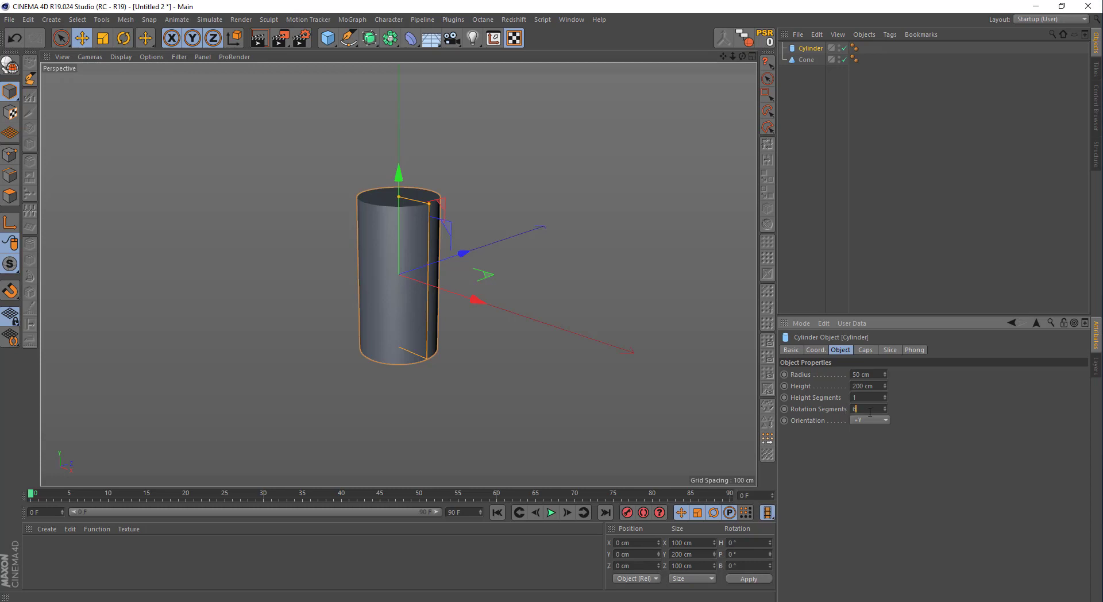
key(Return)
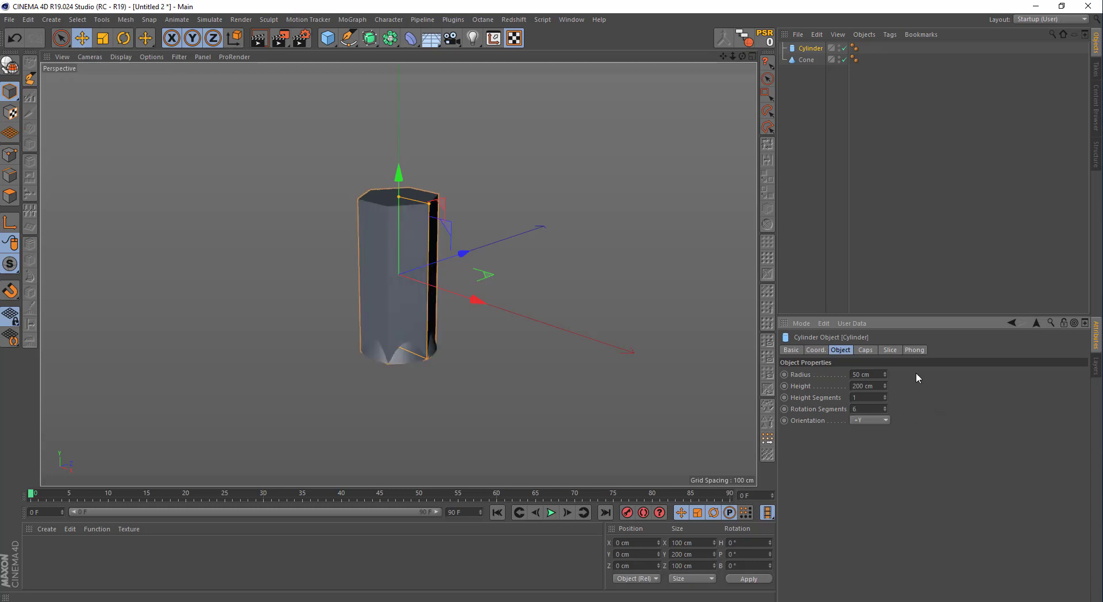
Add a Boole object and nest the cylinder and cone inside it.
click(392, 42)
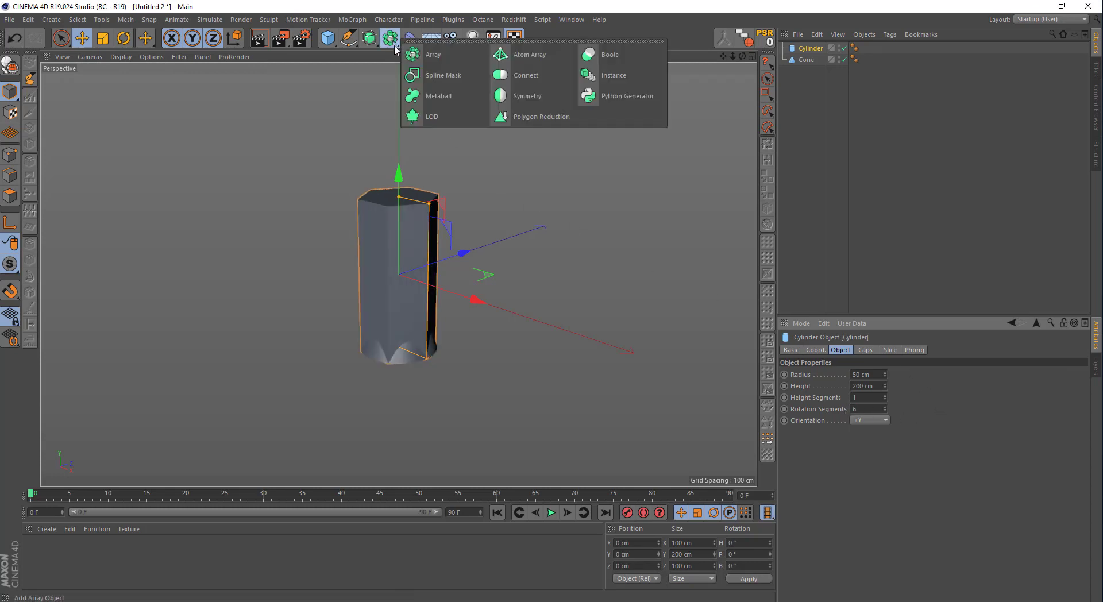
click(618, 60)
drag(804, 89, 810, 51)
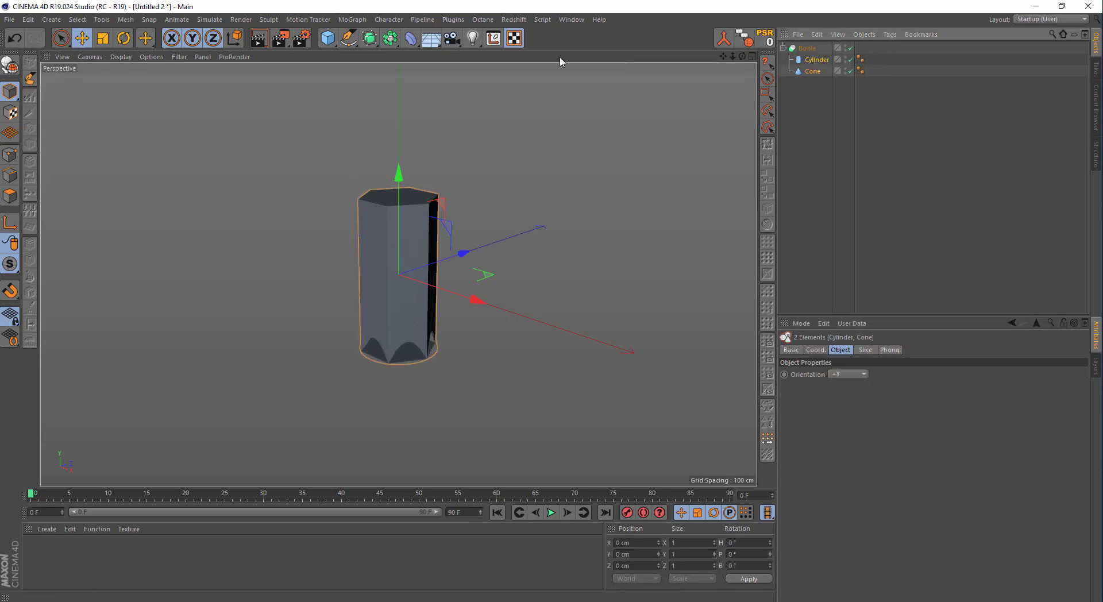
Set the perspective view's display mode to Gouraud Shading (Lines).
click(143, 57)
mouse_move(125, 58)
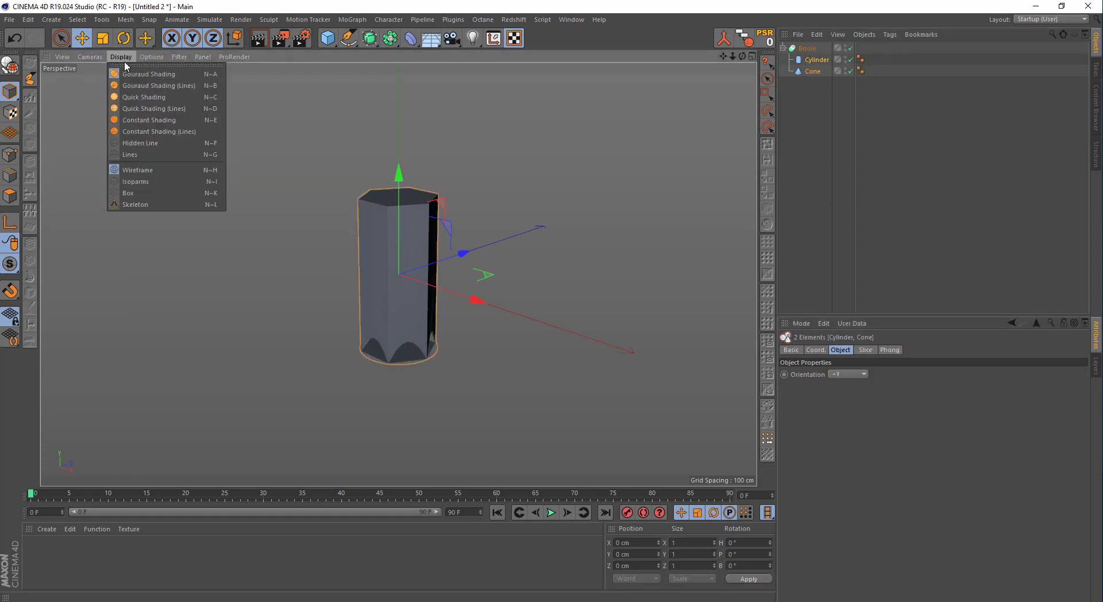
click(129, 86)
Set the Boole's Boolean type to A intersect B and enable Hide new edges.
mouse_move(485, 282)
alt+mouse_down()
mouse_move(416, 172)
mouse_move(338, 167)
mouse_move(478, 204)
mouse_move(490, 266)
alt+mouse_up()
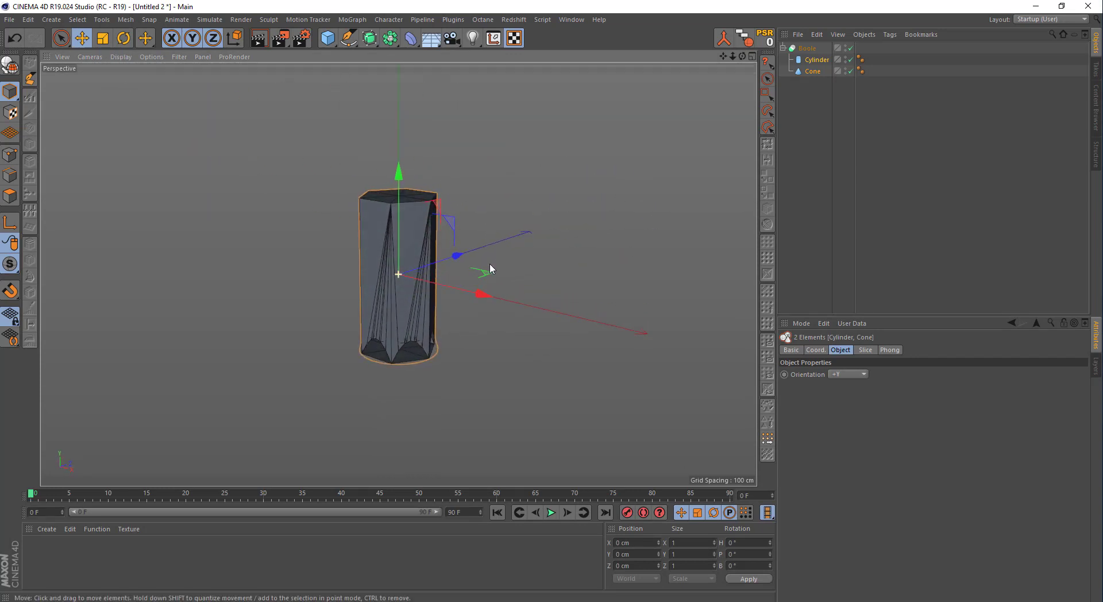
click(806, 49)
scroll(929, 374, down, 1)
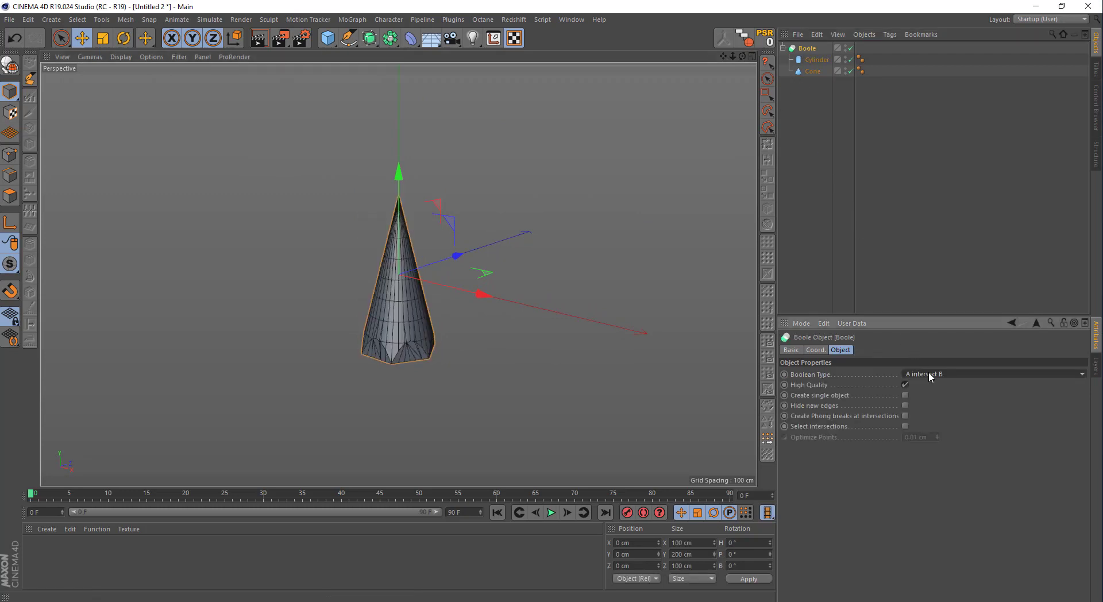
click(905, 405)
scroll(376, 329, up, 3)
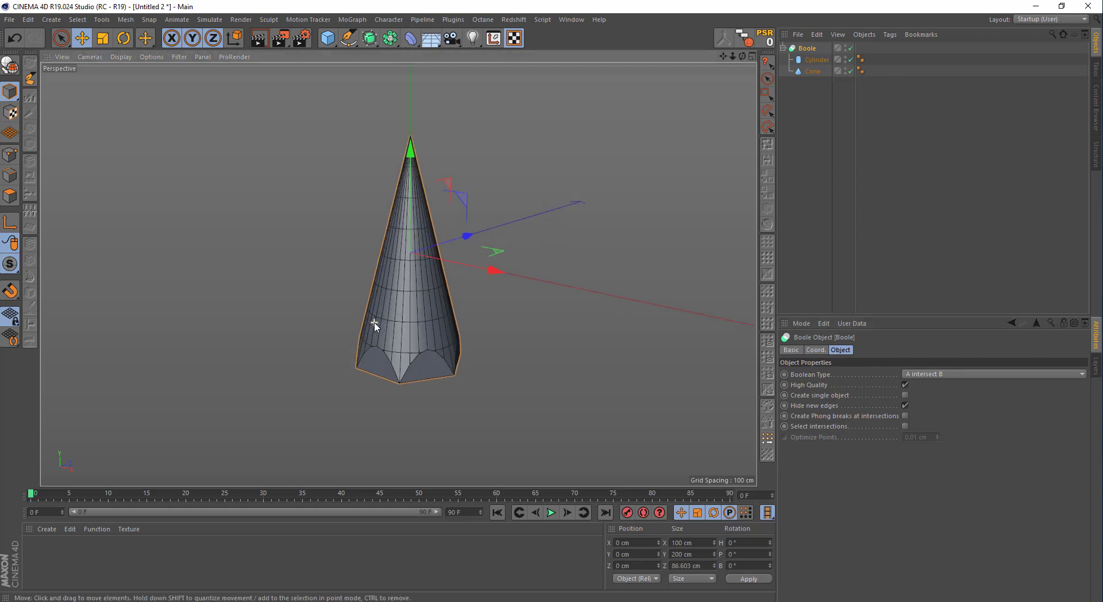
alt+middle_drag(399, 276, 382, 299)
alt+drag(438, 343, 488, 384)
alt+drag(401, 363, 418, 355)
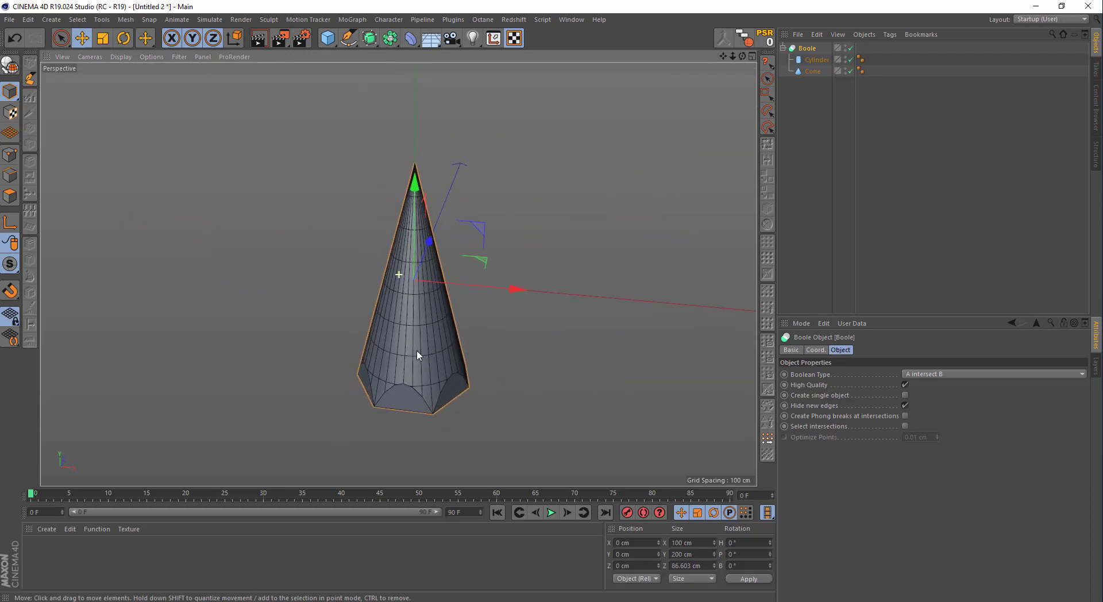
Try different height segment counts on the cone and set the value to 3.
click(812, 71)
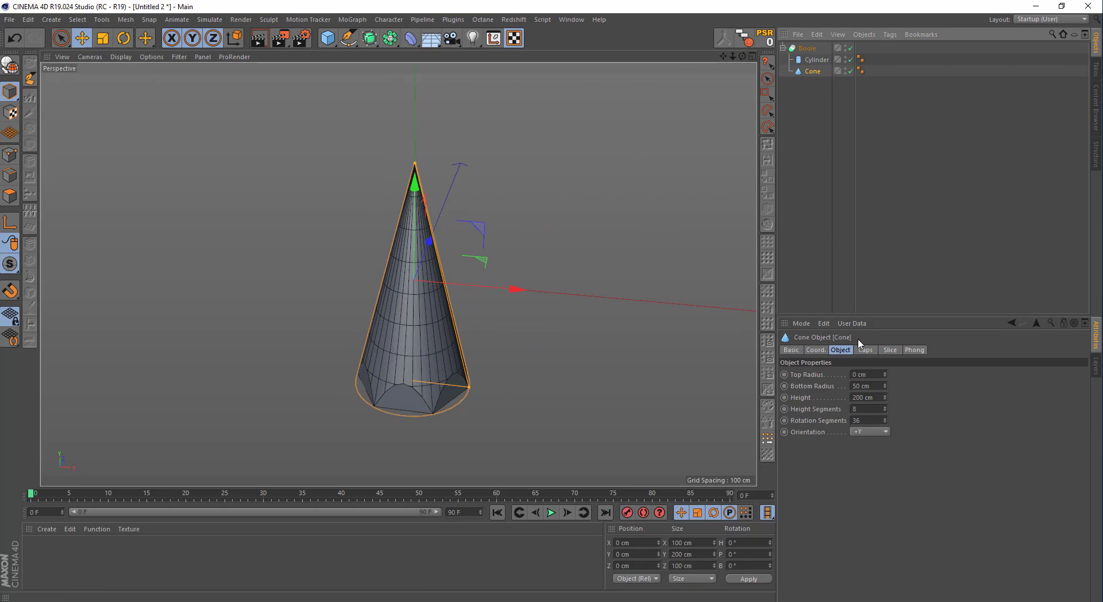
click(872, 409)
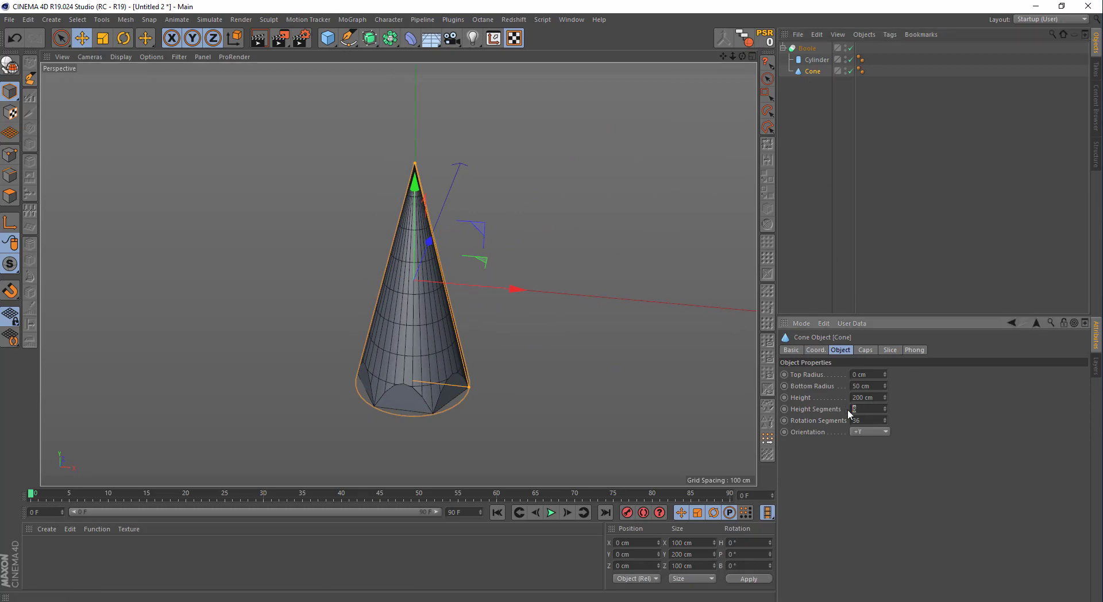
text(4)
key(Return)
text(3)
key(Return)
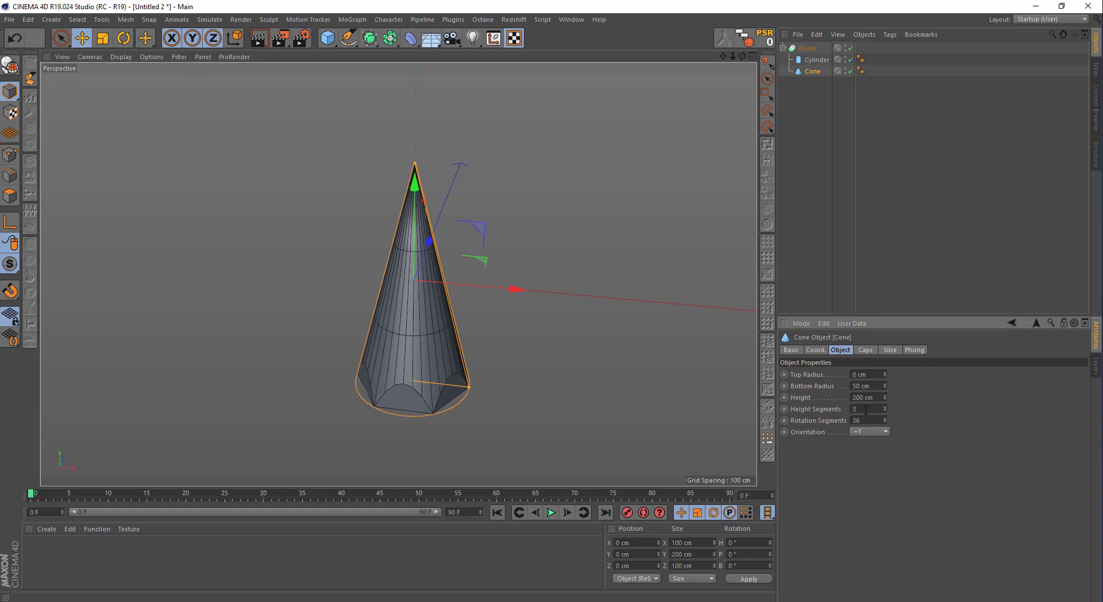
text(2)
key(Return)
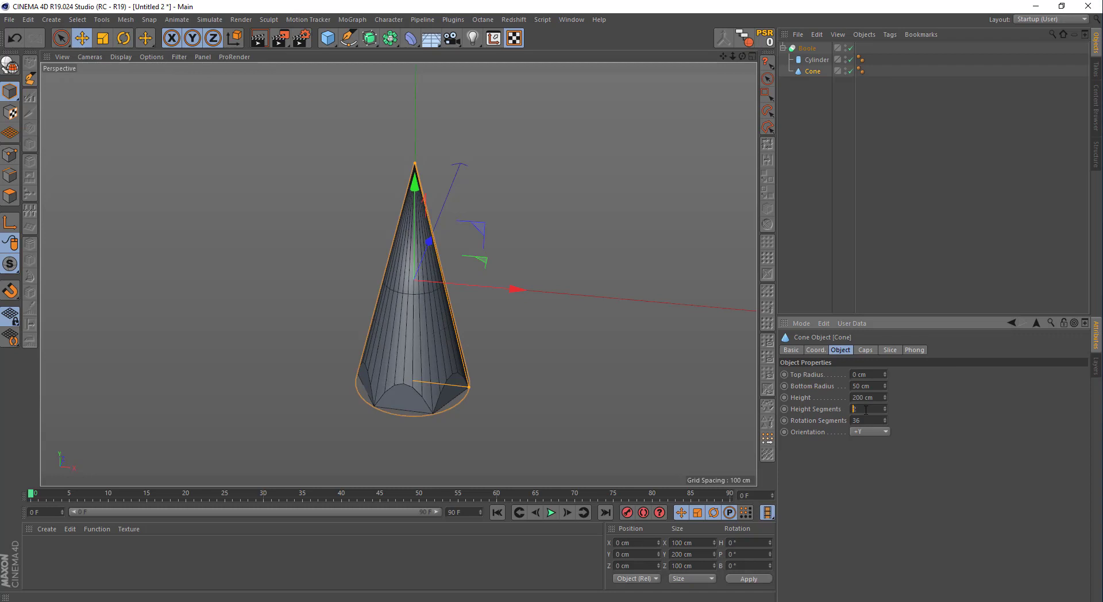
text(3)
key(Return)
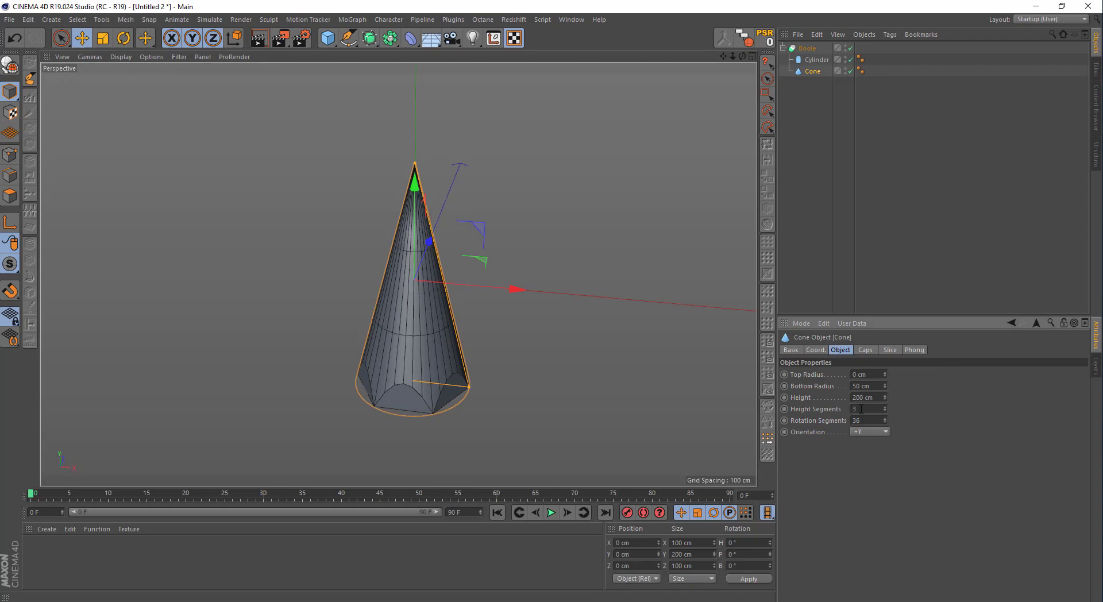
Convert the Boole object into editable polygon geometry and expand its hierarchy.
alt+middle_drag(506, 368, 554, 367)
alt+drag(582, 353, 559, 335)
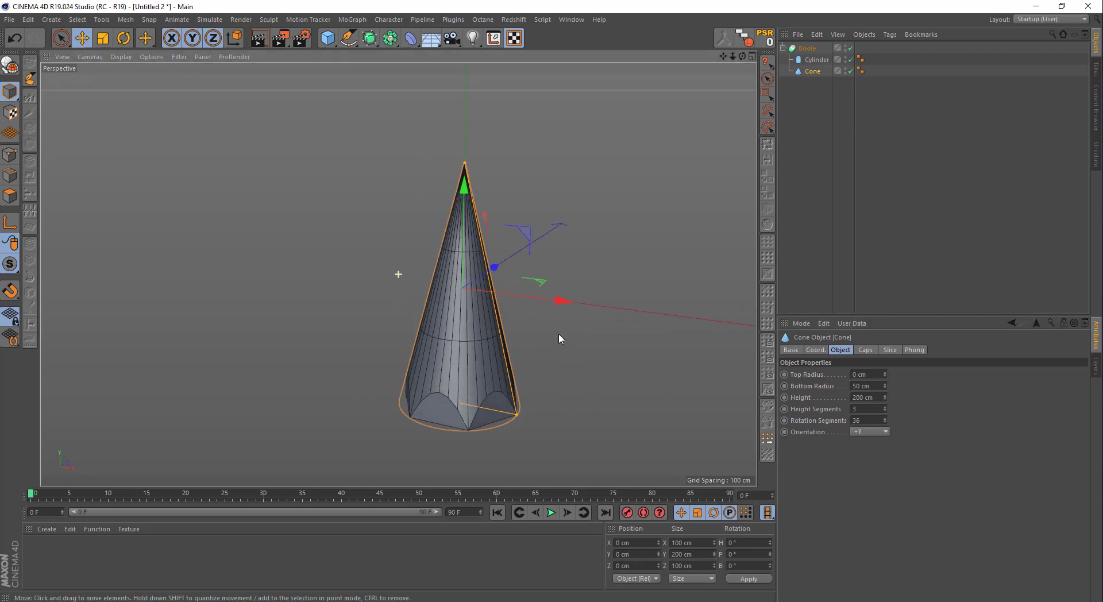
click(807, 48)
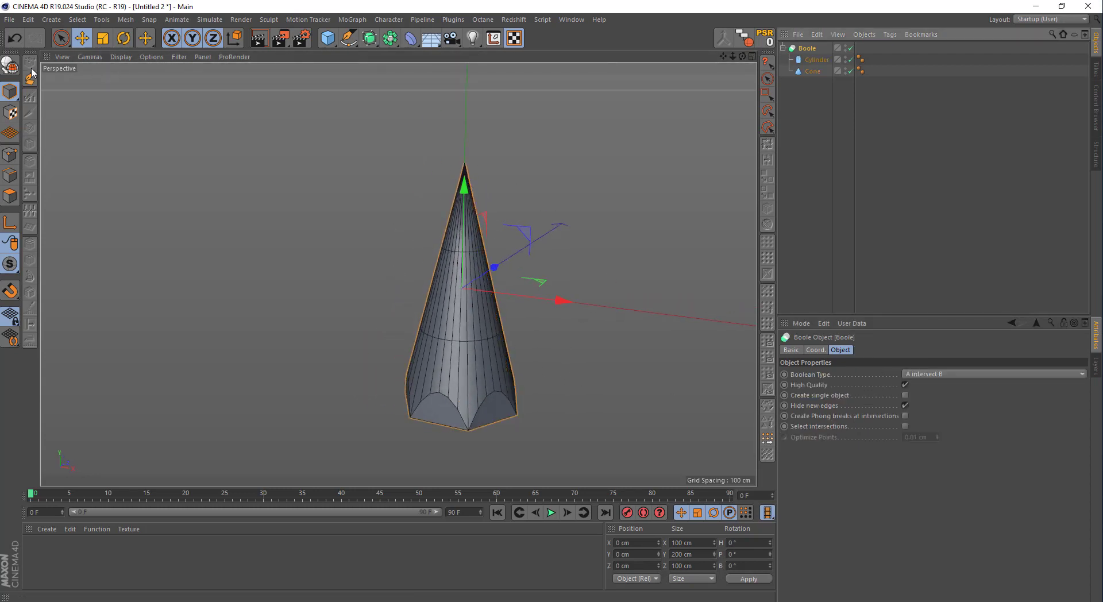
click(10, 67)
alt+drag(344, 236, 542, 162)
click(783, 48)
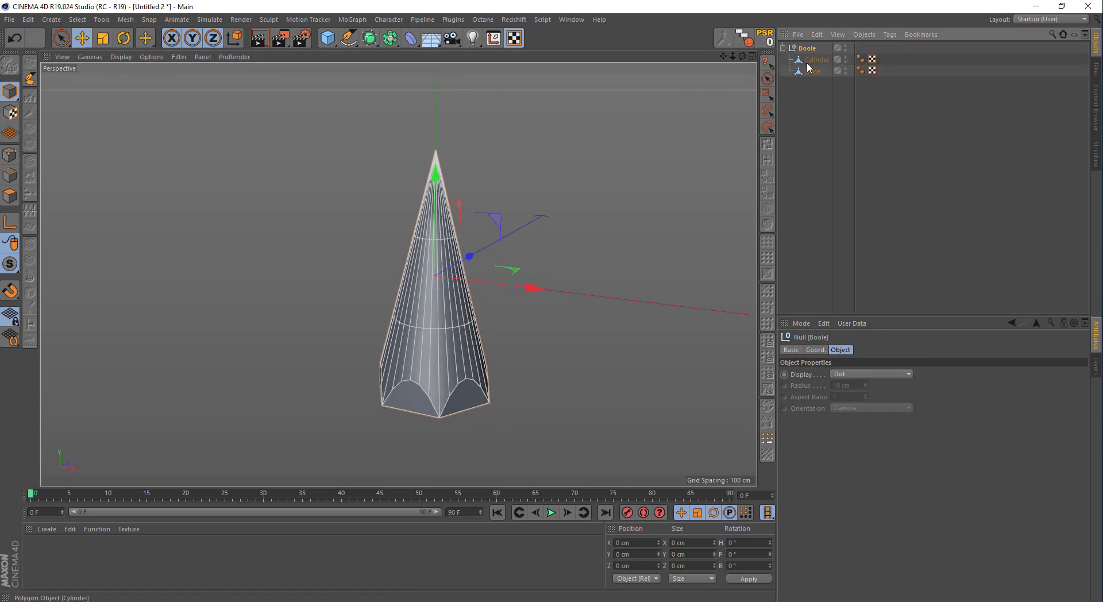
Delete the cylinder polygon object from the converted Boole group.
click(817, 59)
click(816, 35)
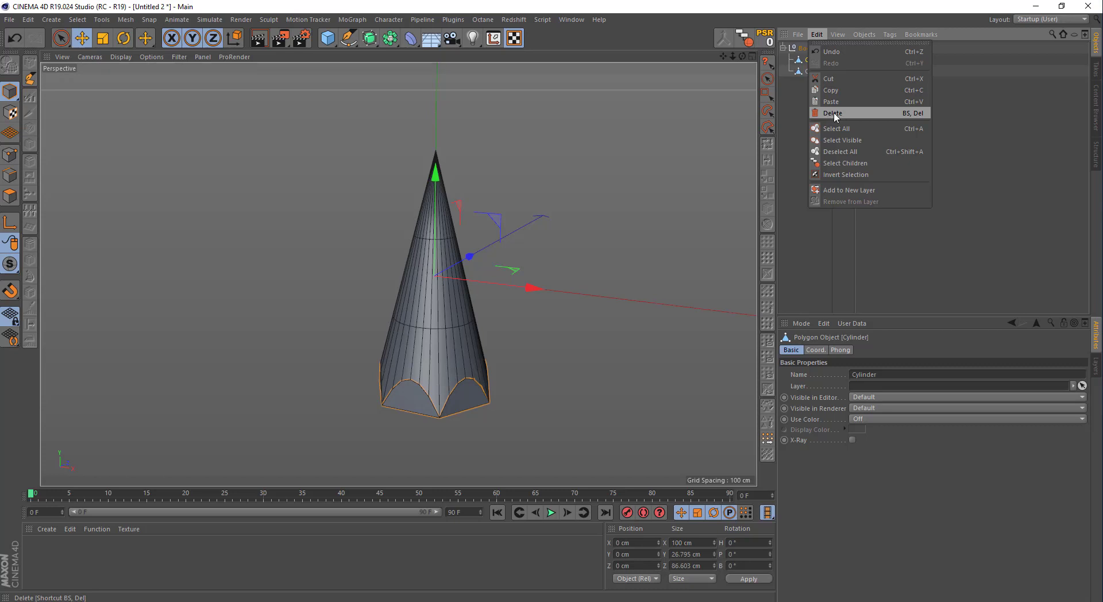
click(833, 114)
Take the cone mesh out of the Boole null and delete the empty null.
click(807, 60)
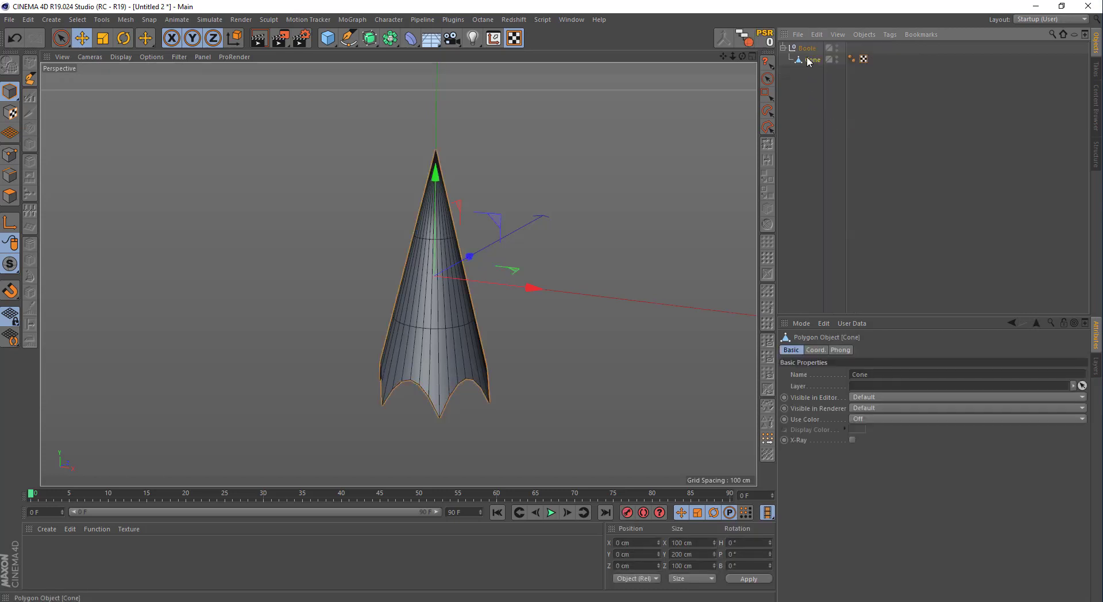
click(807, 48)
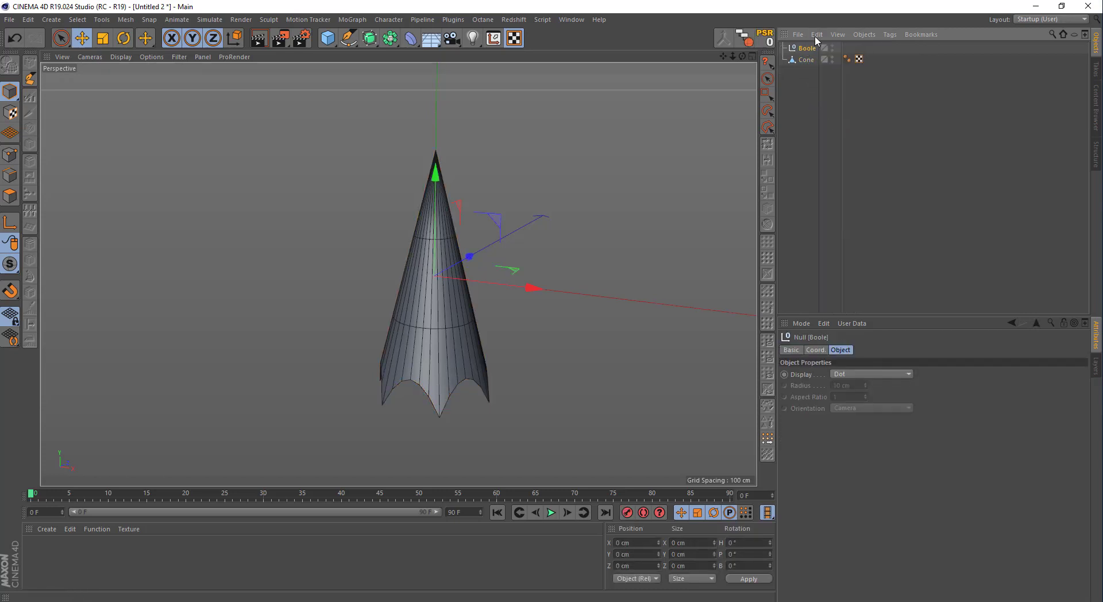
click(816, 34)
click(831, 113)
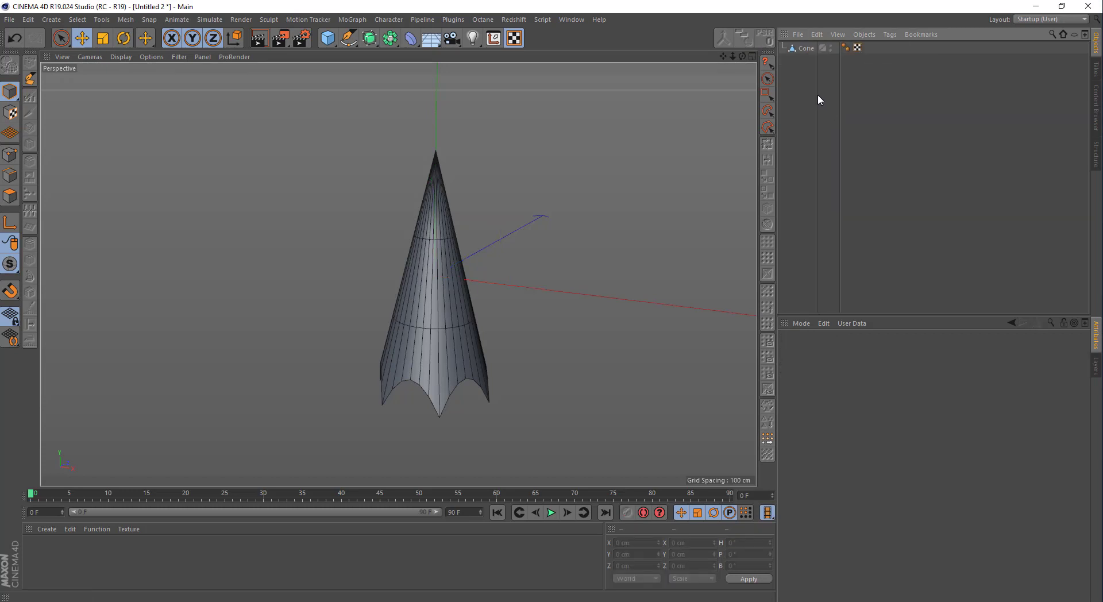
Select the cone's scalloped bottom edges in the front view and extrude them straight down by about 55 cm.
click(805, 48)
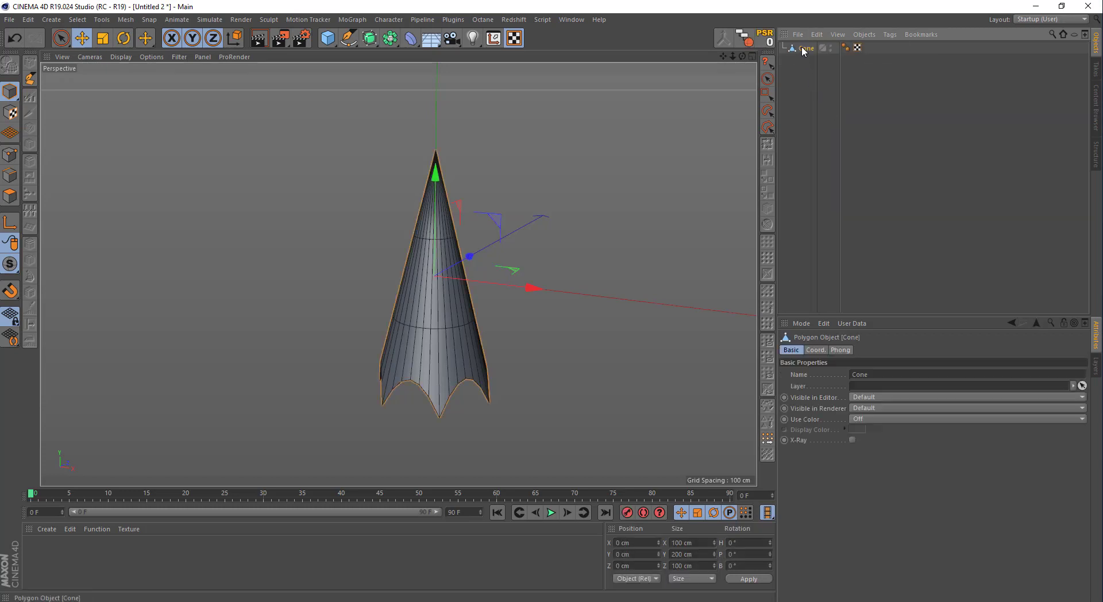
click(10, 176)
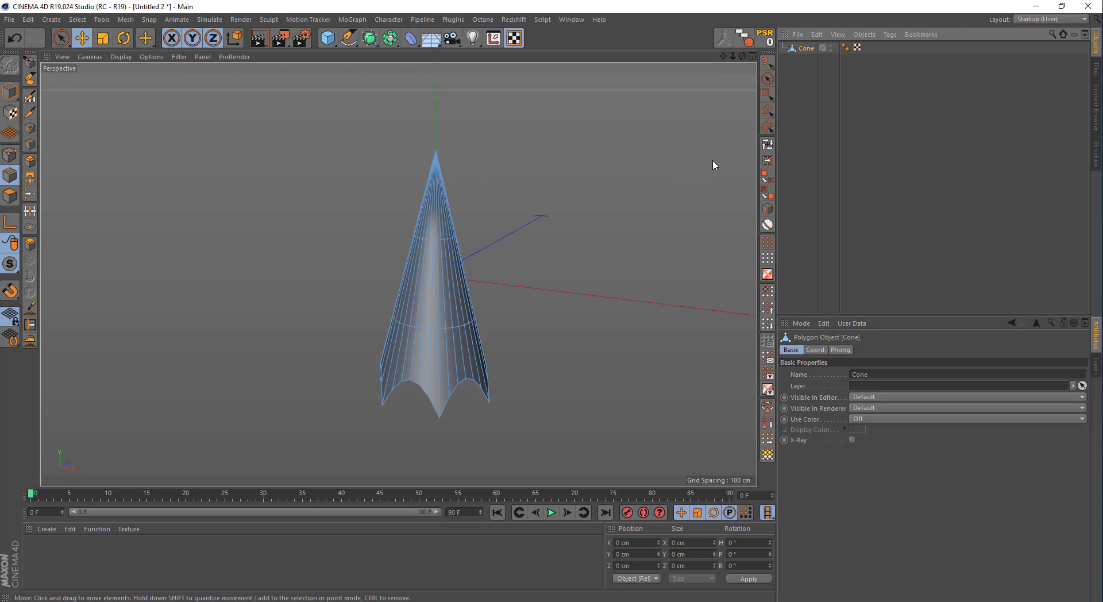
click(767, 94)
middle_click(557, 202)
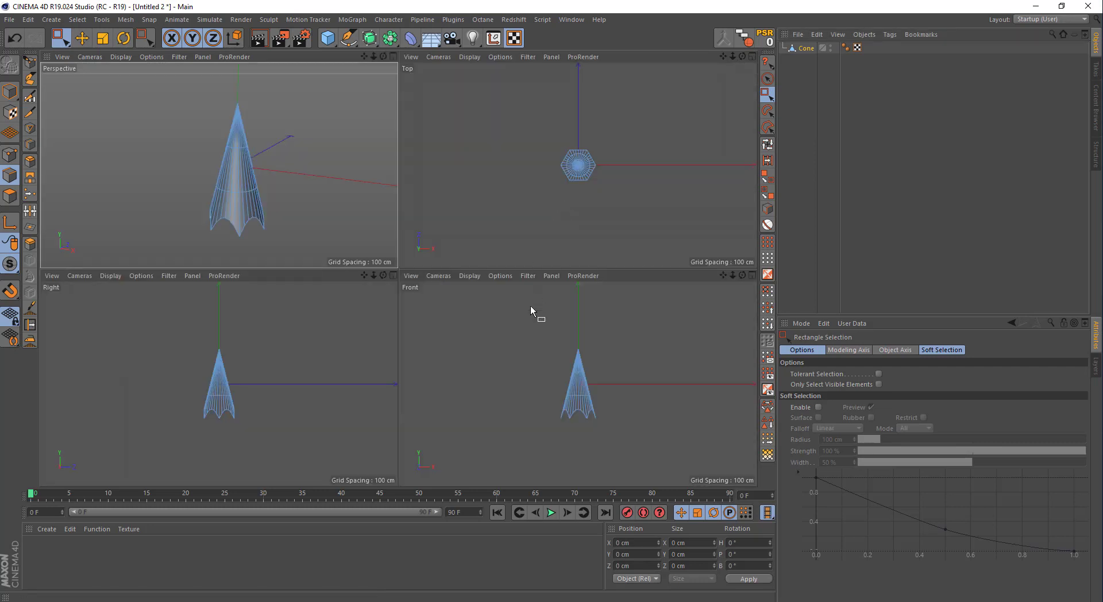
middle_click(540, 396)
scroll(402, 339, up, 5)
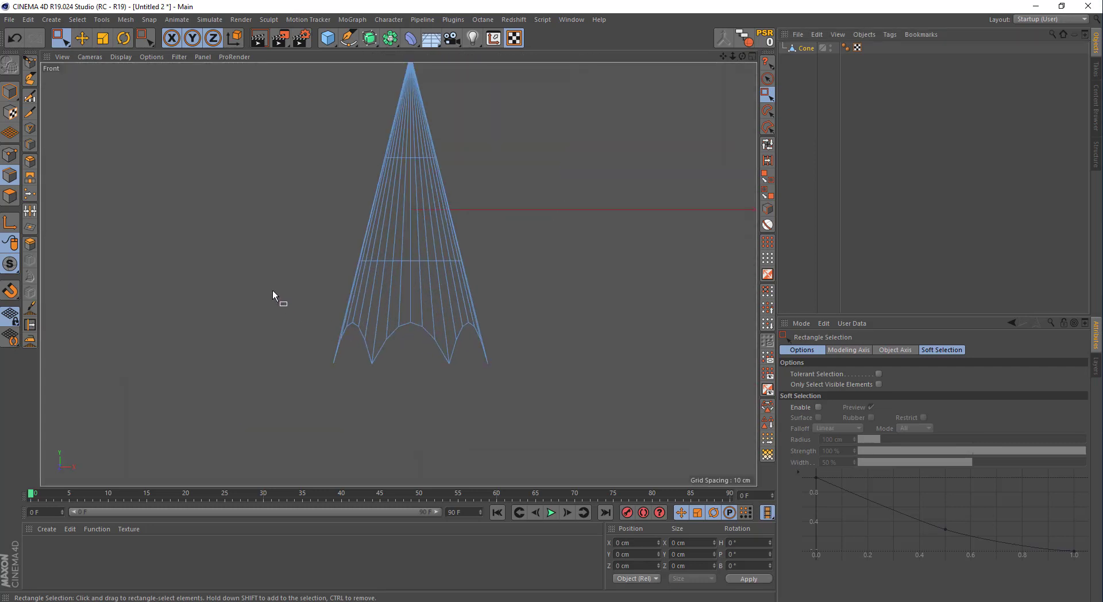
drag(272, 291, 568, 418)
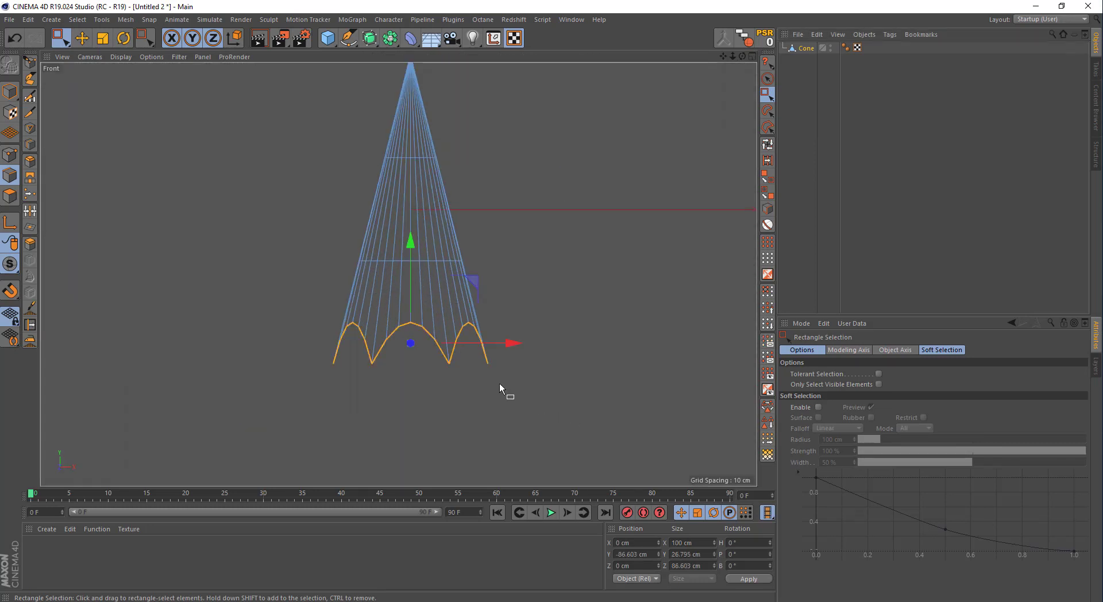
drag(412, 246, 417, 332)
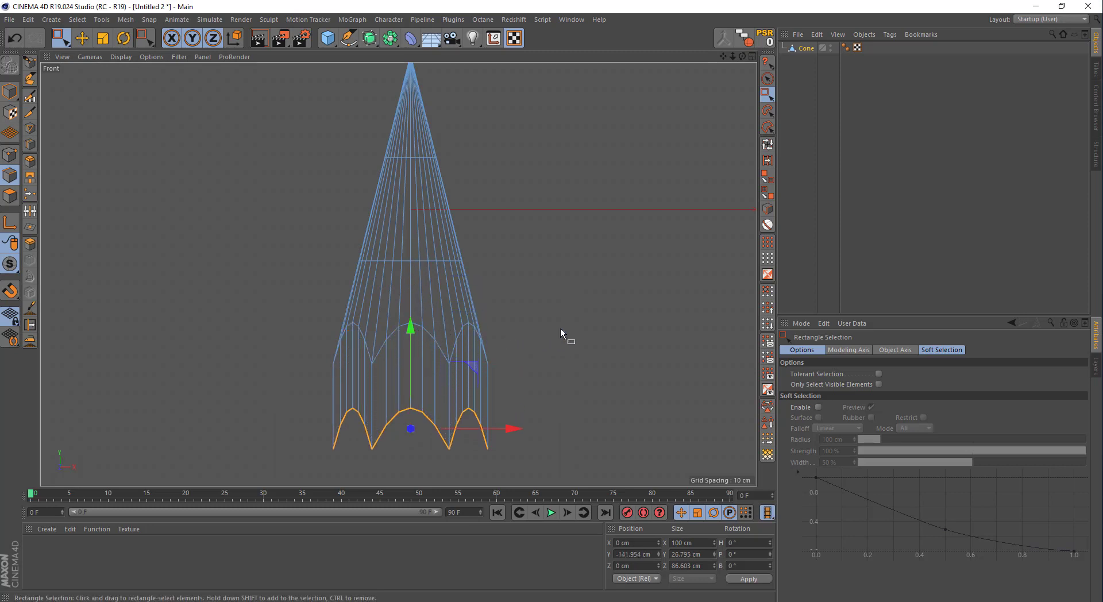
alt+middle_drag(594, 376, 600, 343)
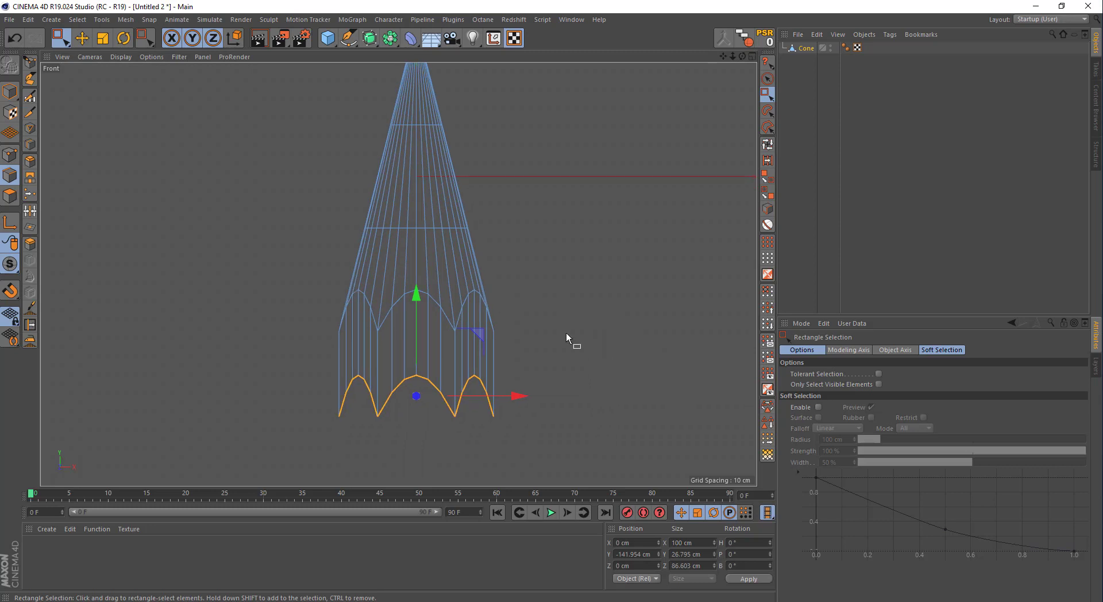
middle_click(357, 276)
middle_click(315, 241)
alt+drag(322, 258, 449, 311)
middle_click(523, 305)
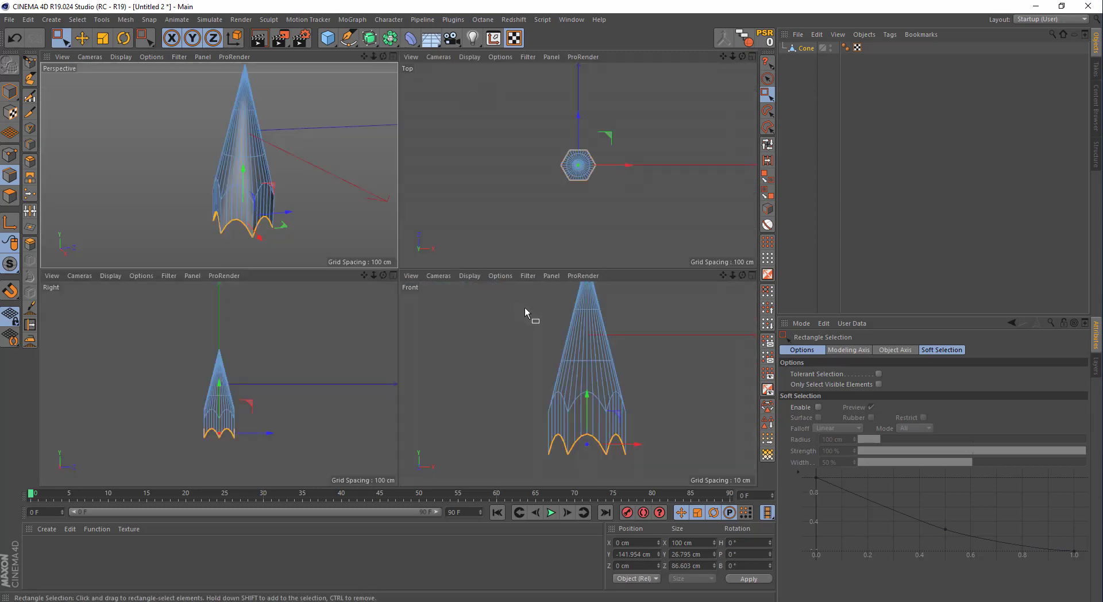
middle_click(527, 314)
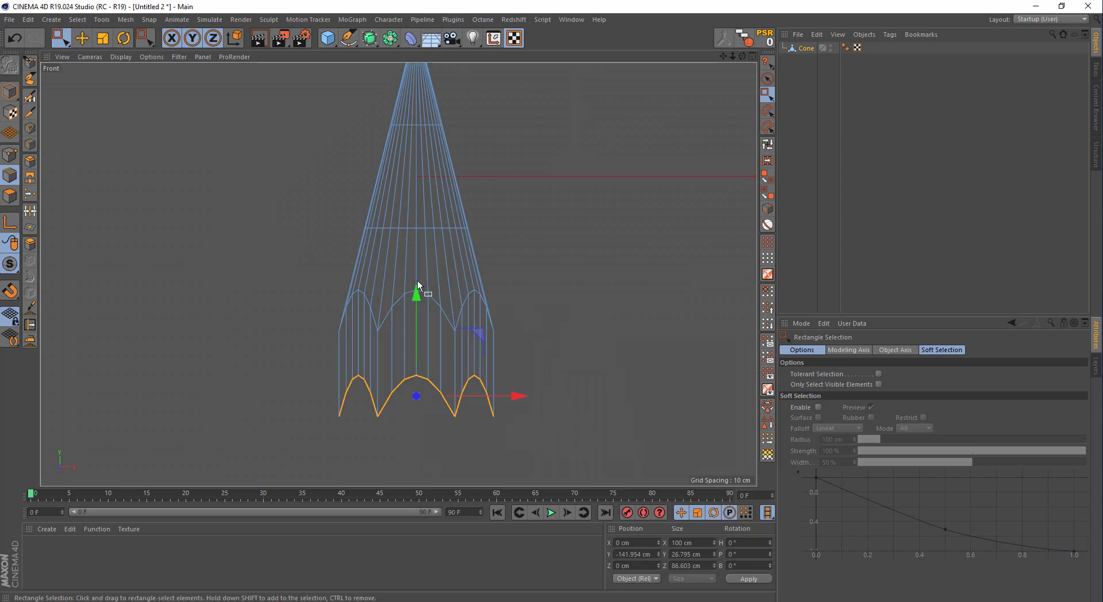
Flatten the extruded bottom edges to a Y size of 0 cm, move them straight down to about Y -198.8 cm, and clear the selection.
drag(415, 331, 415, 331)
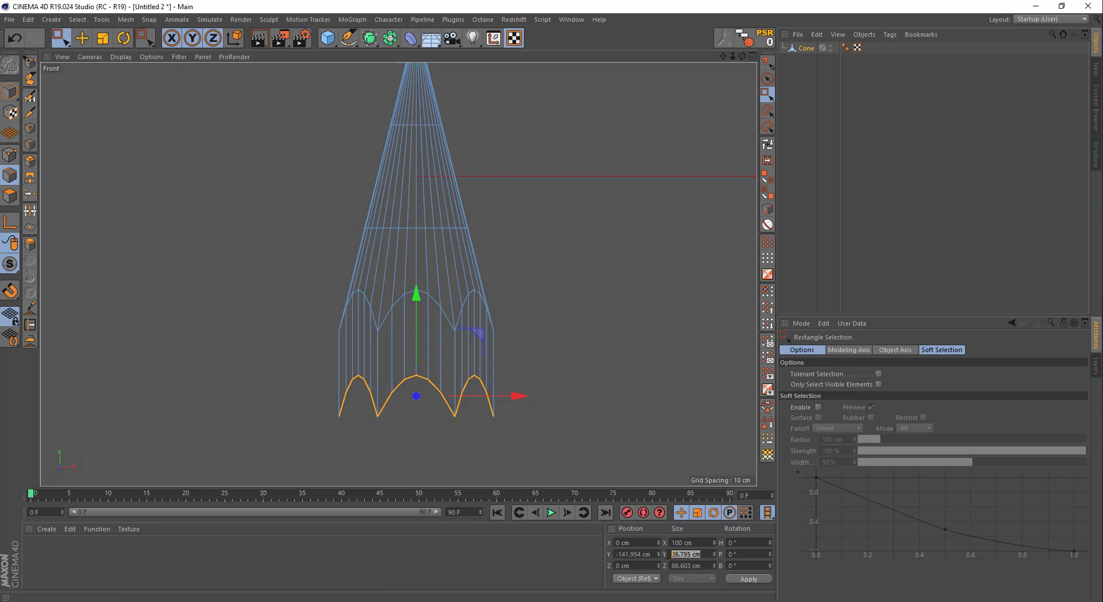
key(BackSpace)
click(746, 579)
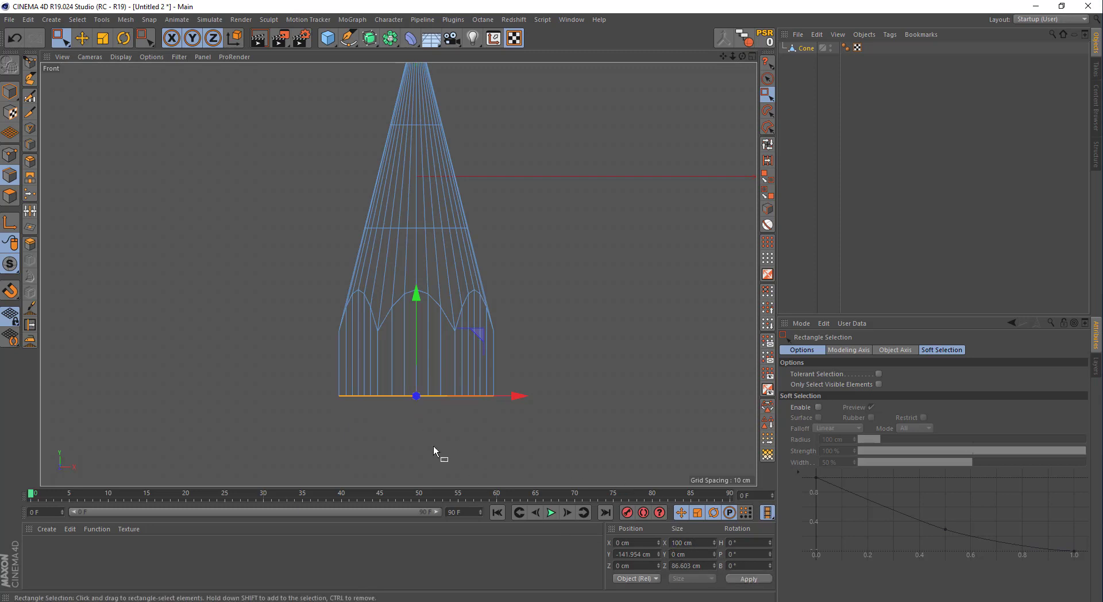
drag(418, 313, 403, 390)
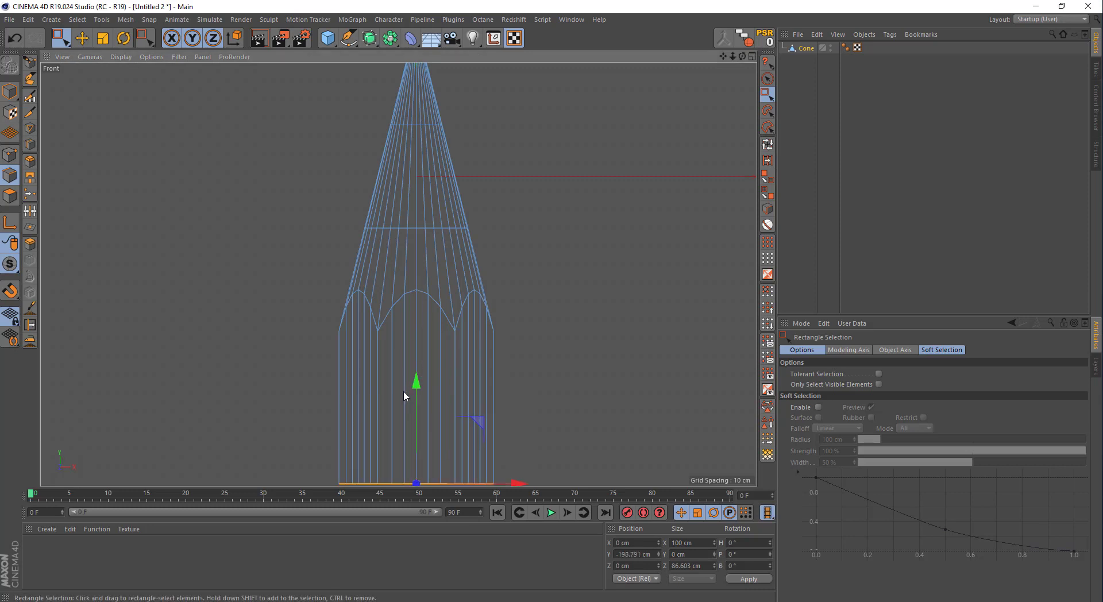
middle_click(403, 391)
middle_click(330, 249)
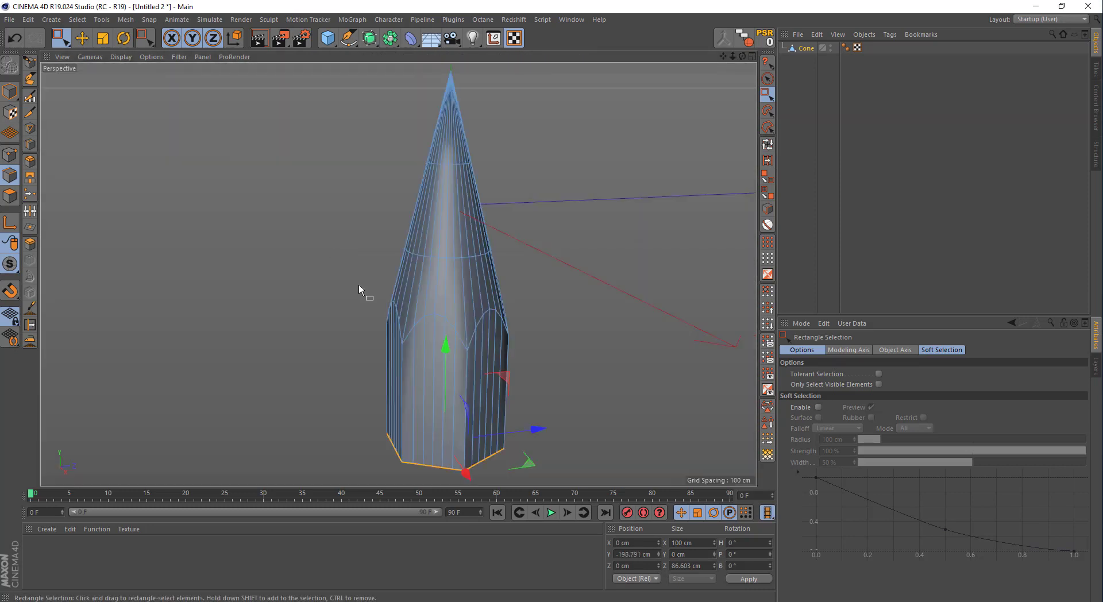
alt+drag(359, 285, 397, 286)
click(611, 256)
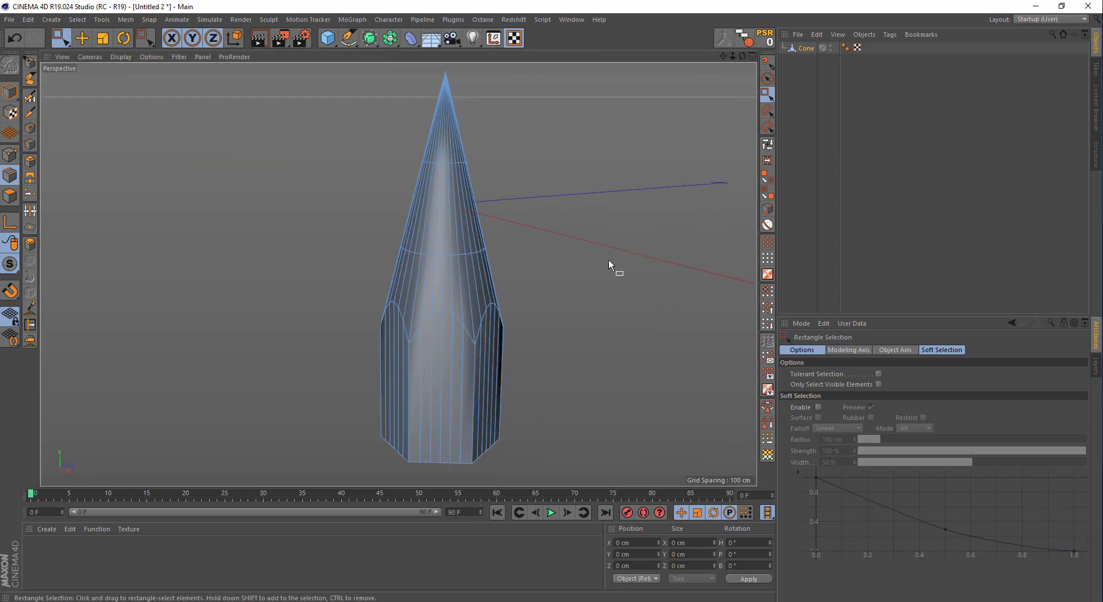
Add two loop cuts following the scalloped border, one just above it at about 91% offset and one just below at about 95.5%.
scroll(465, 349, up, 5)
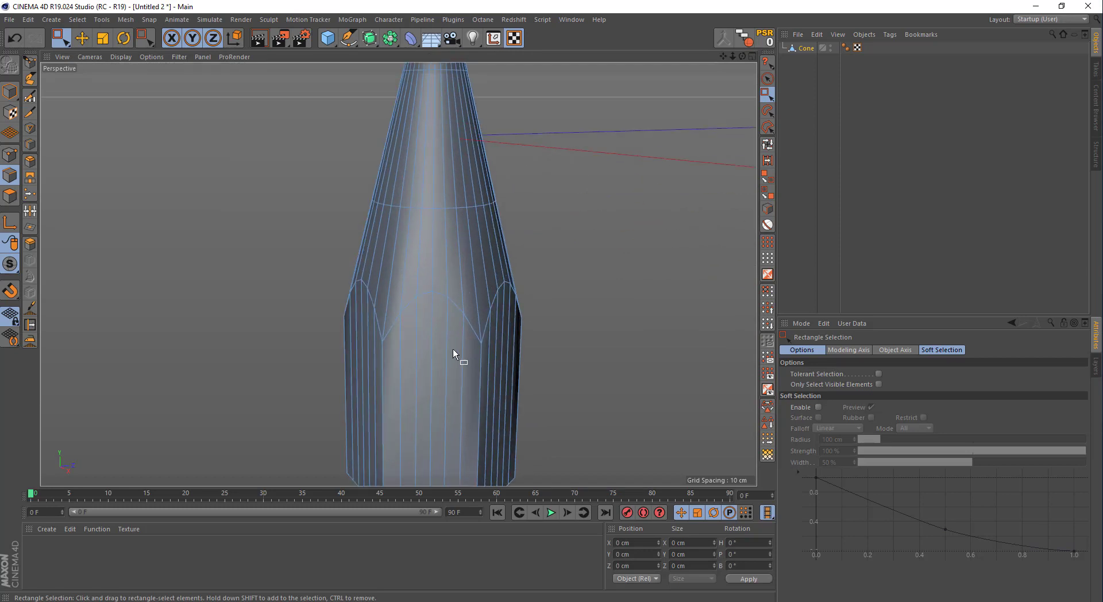
mouse_move(446, 315)
alt+middle_down()
mouse_move(447, 293)
mouse_move(439, 312)
alt+middle_up()
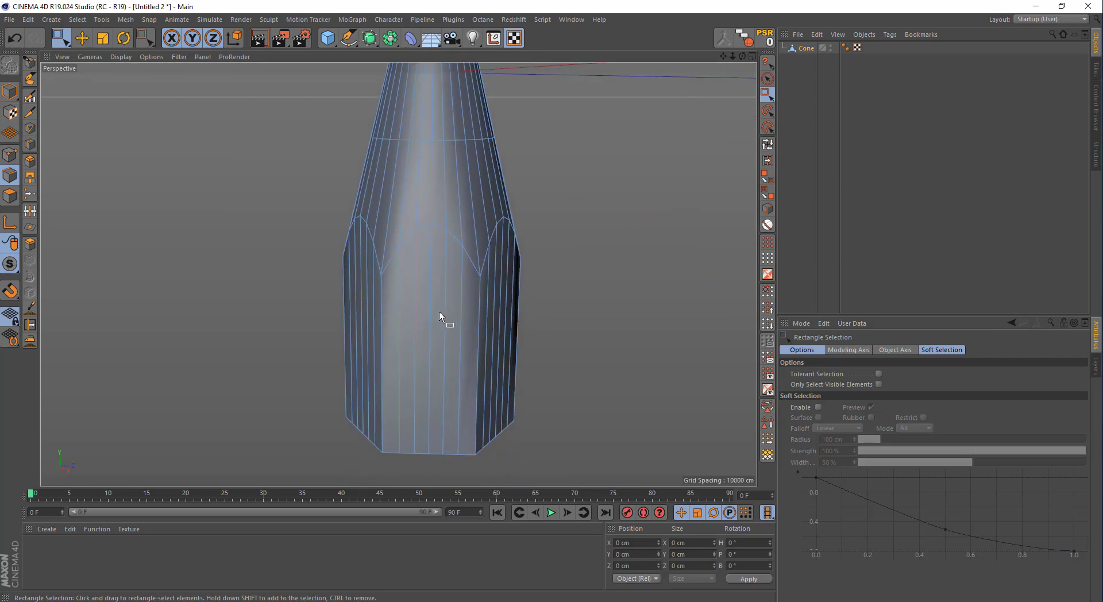
scroll(436, 300, up, 3)
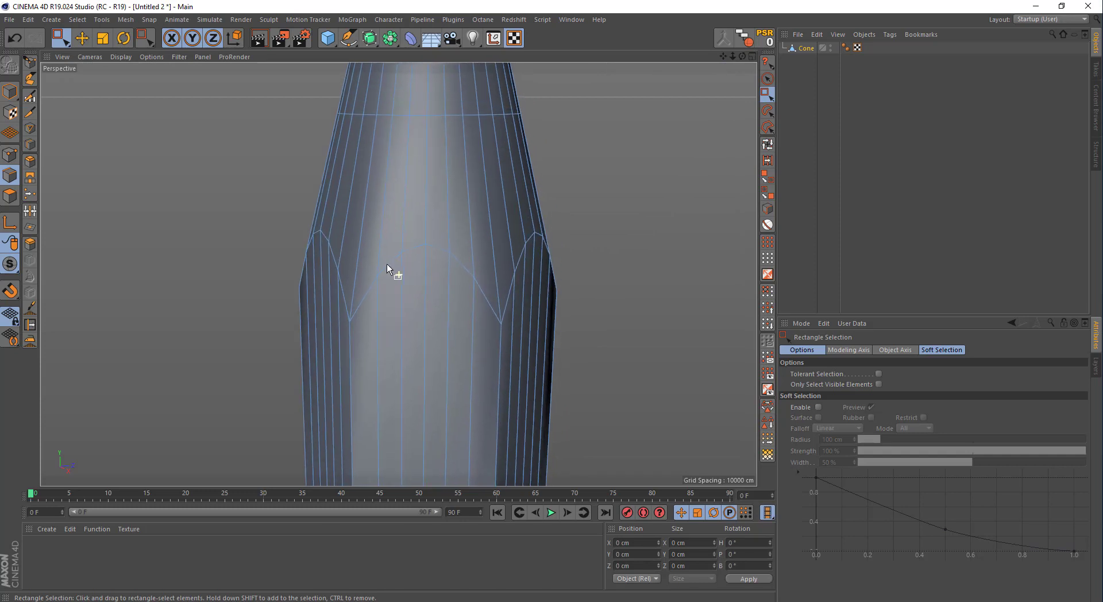
click(29, 147)
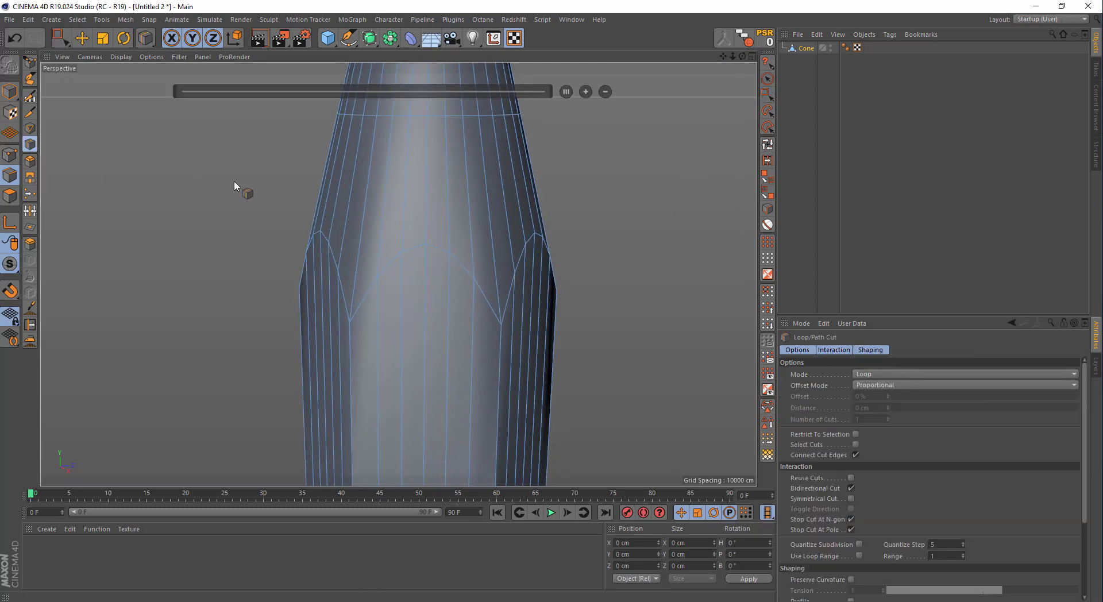
scroll(357, 290, up, 3)
alt+drag(361, 289, 443, 278)
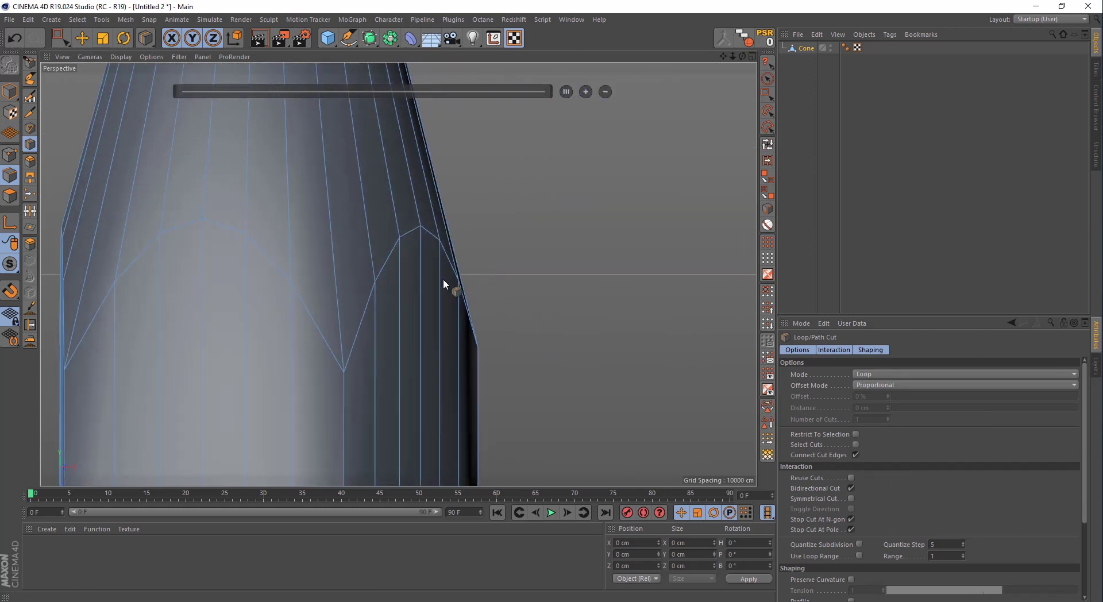
click(341, 343)
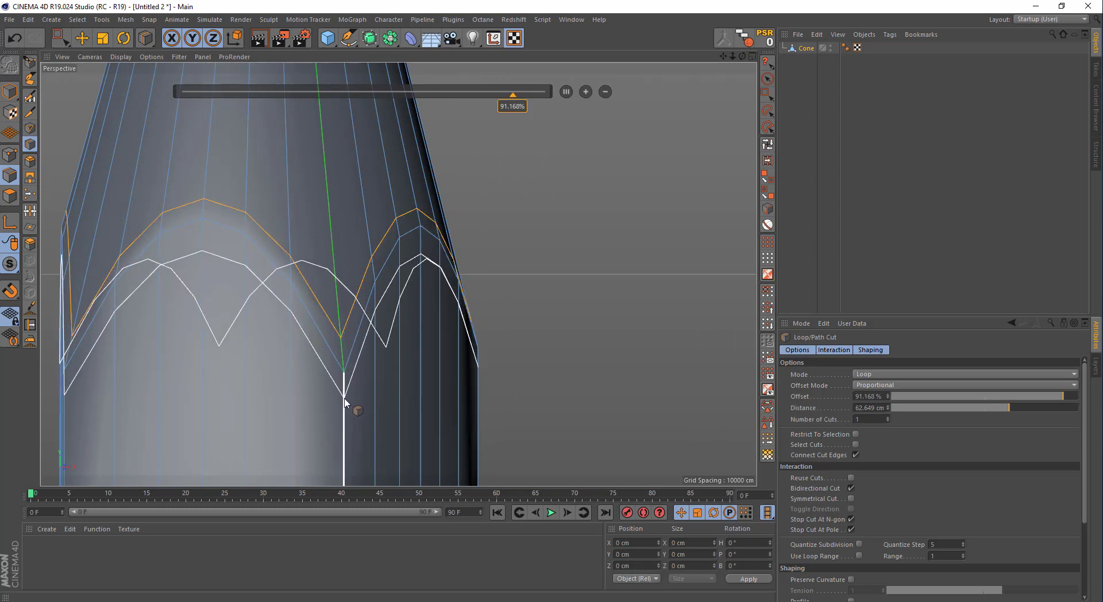
click(345, 398)
alt+drag(275, 362, 298, 284)
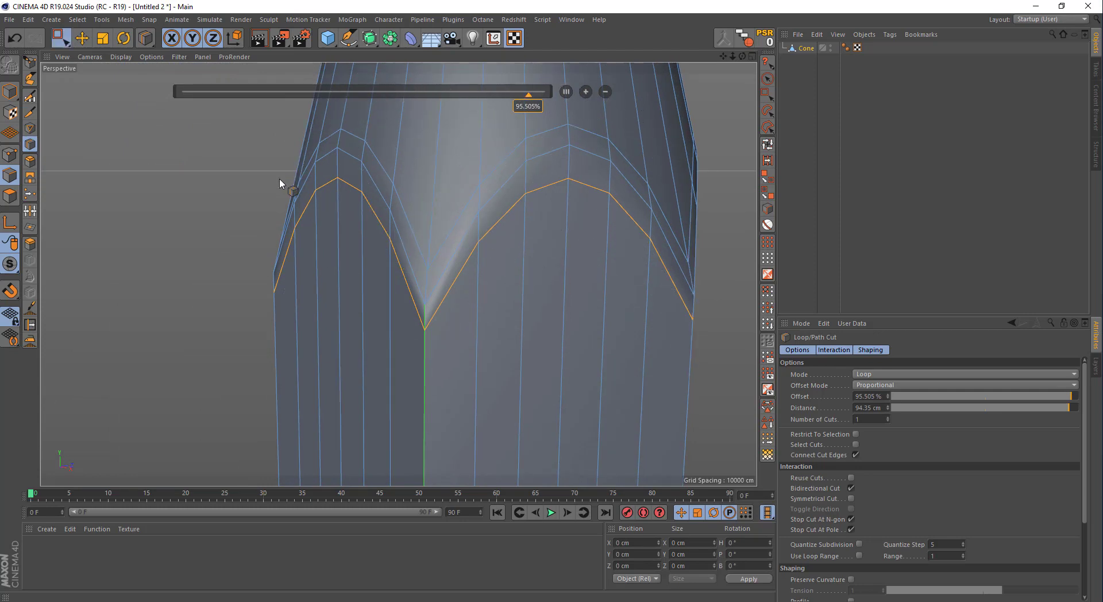
key(0)
Select all six vertical corner edges of the hexagonal body below the lower loop cut.
alt+middle_drag(335, 252, 313, 172)
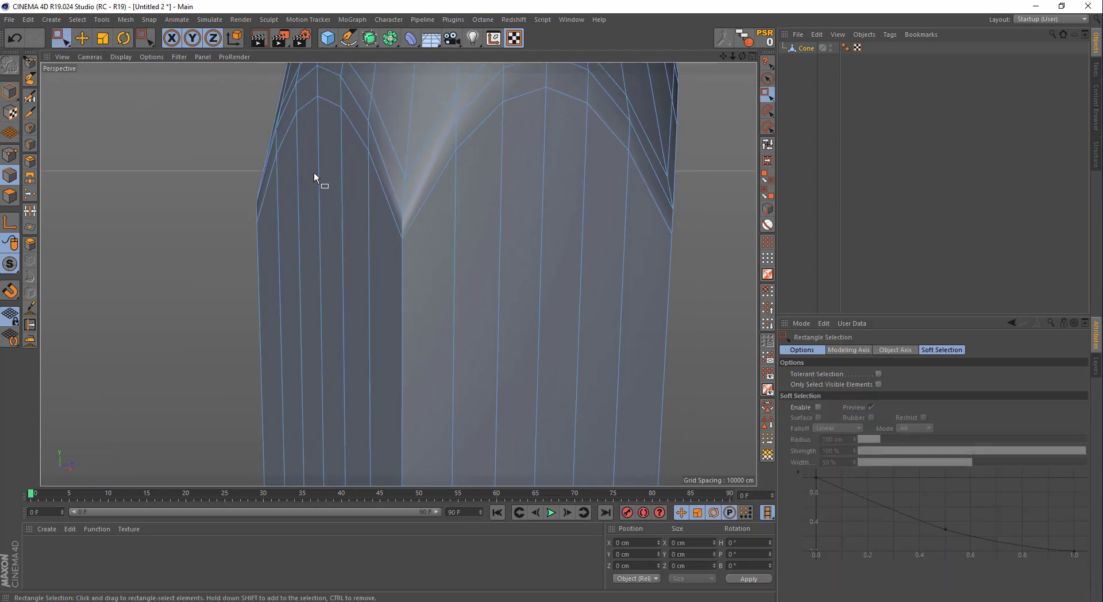
click(82, 38)
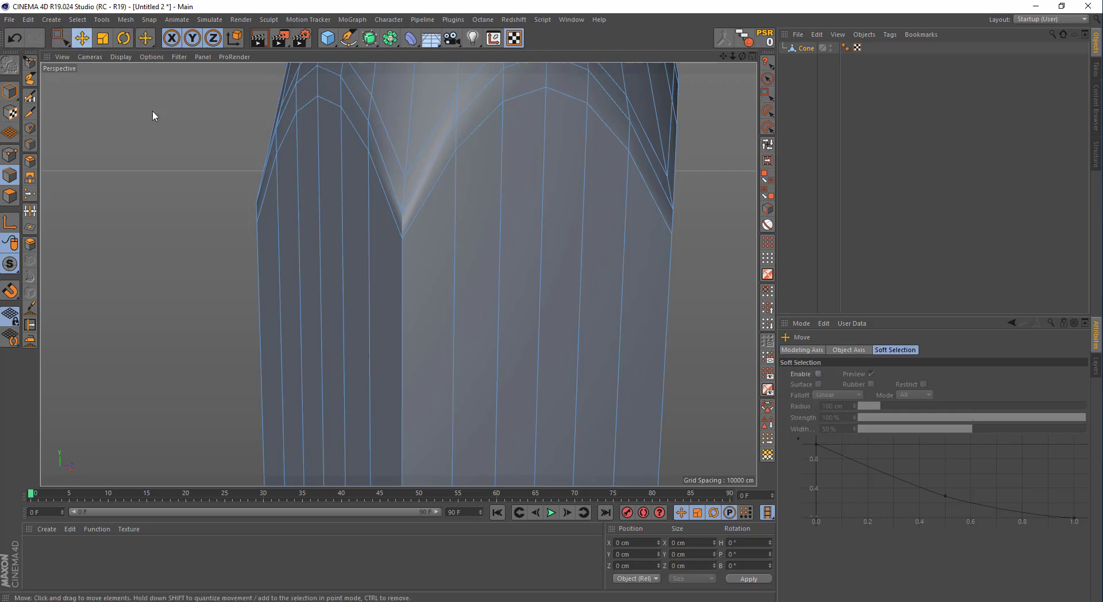
click(258, 279)
shift+click(403, 293)
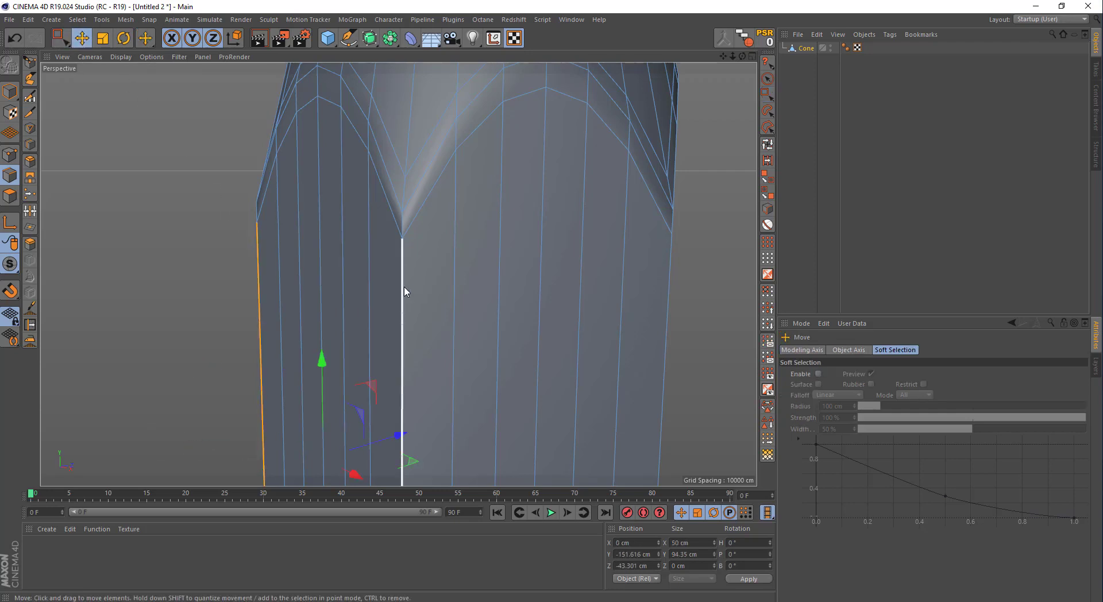
shift+click(670, 299)
scroll(545, 304, down, 2)
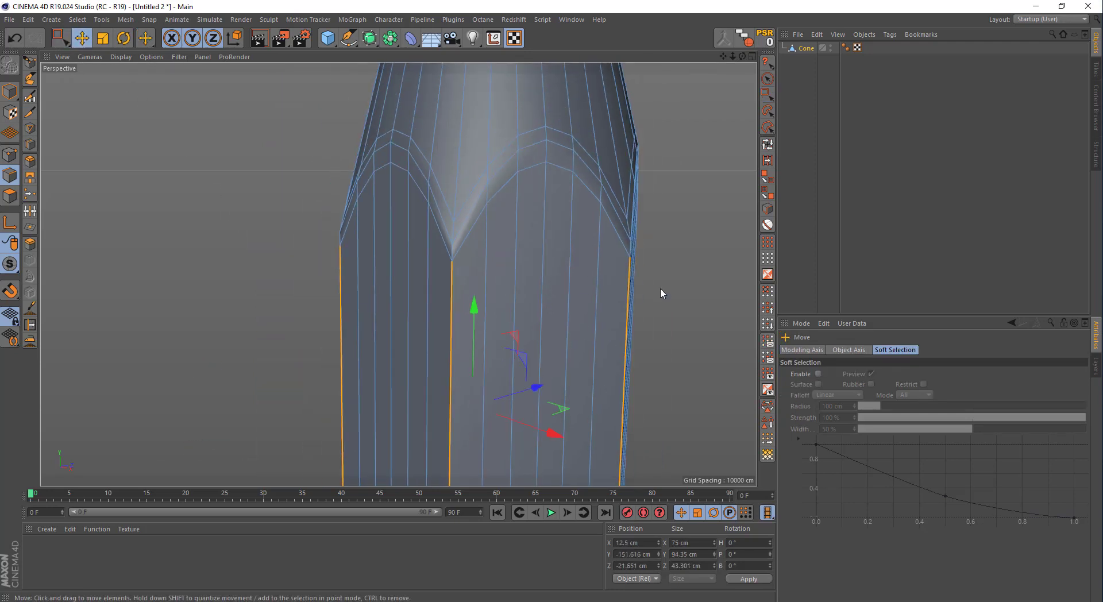
alt+drag(660, 291, 436, 251)
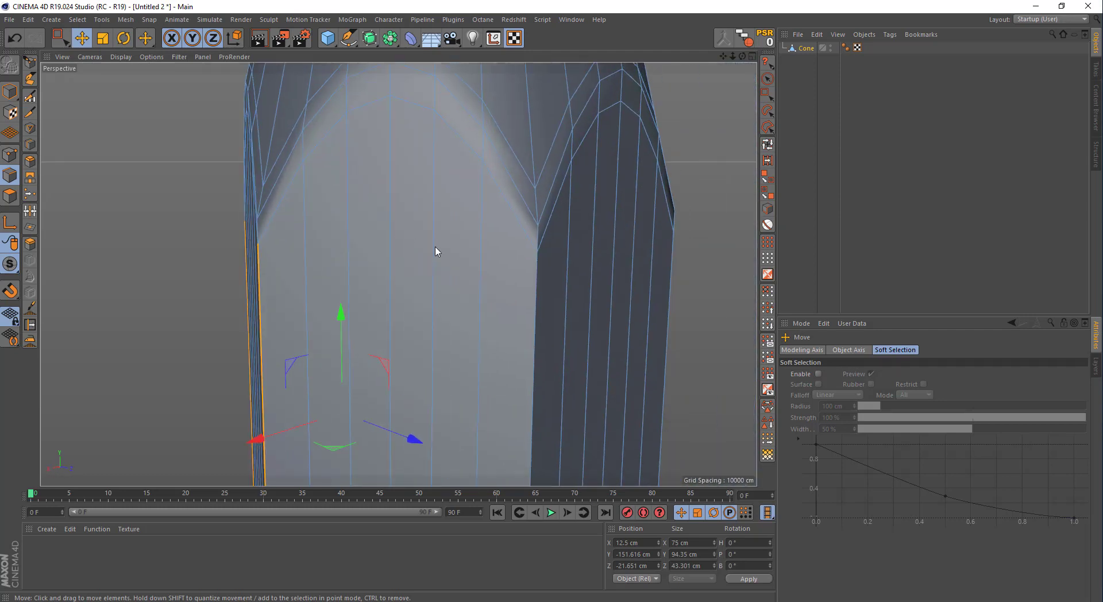
shift+click(538, 303)
alt+drag(573, 300, 394, 273)
shift+click(522, 300)
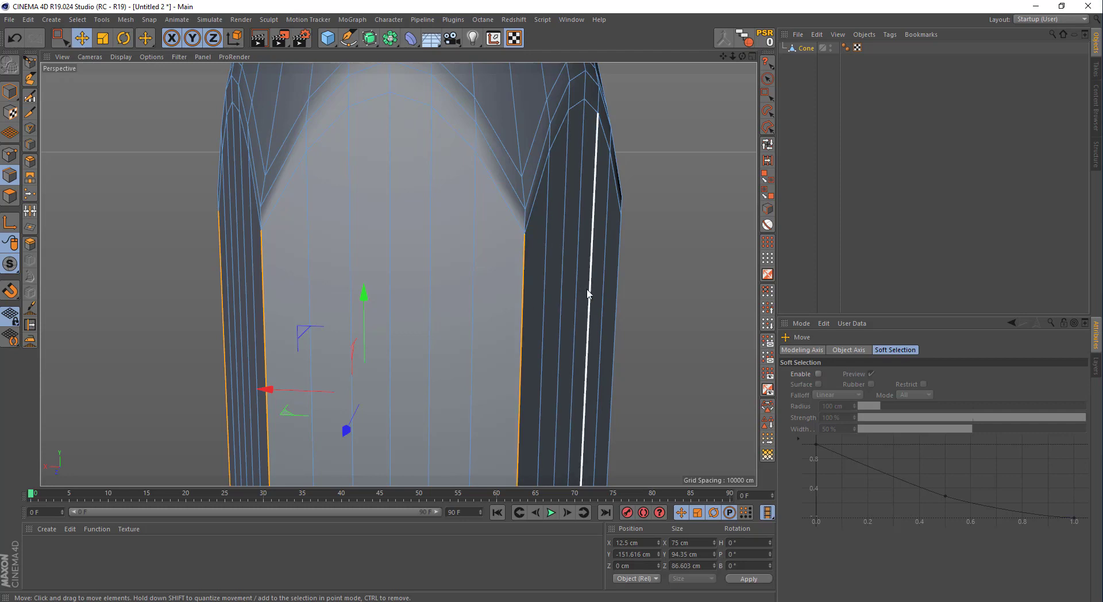
alt+drag(587, 292, 463, 287)
shift+click(678, 308)
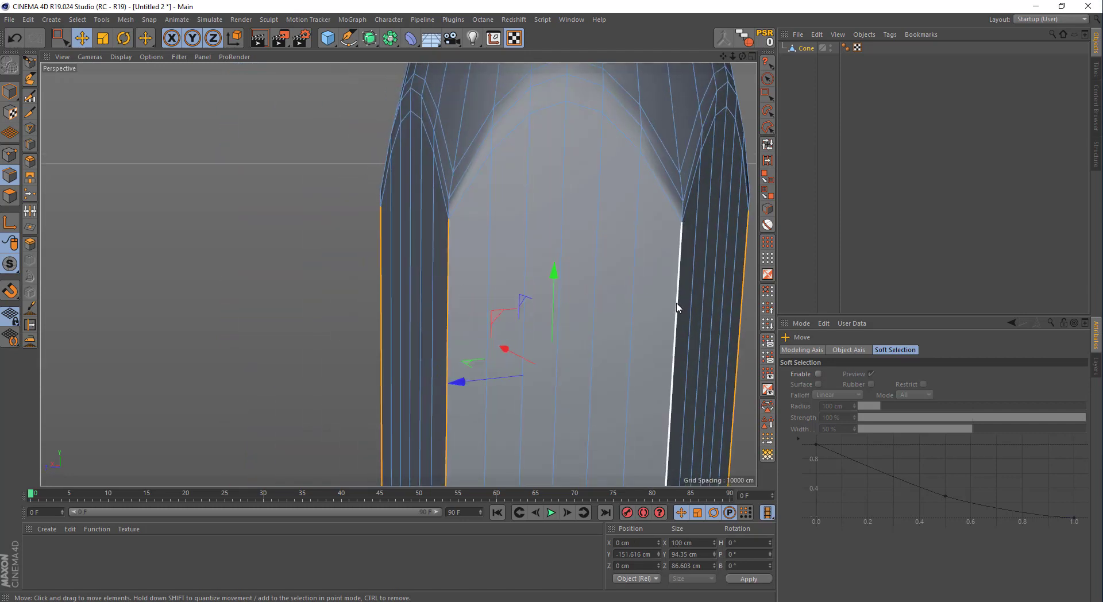
alt+drag(680, 307, 524, 222)
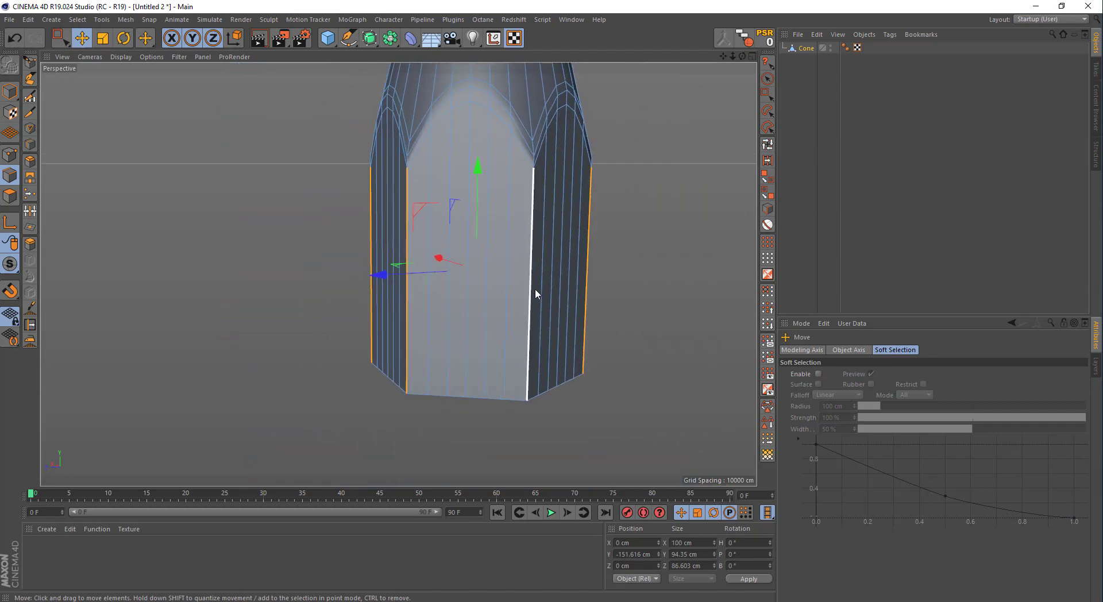
Bevel the six corner edges with a 3.3 cm offset and 1 subdivision, and clear the edge selection.
mouse_move(535, 288)
alt+mouse_down()
mouse_move(507, 287)
mouse_move(669, 288)
mouse_move(519, 293)
mouse_move(550, 289)
alt+mouse_up()
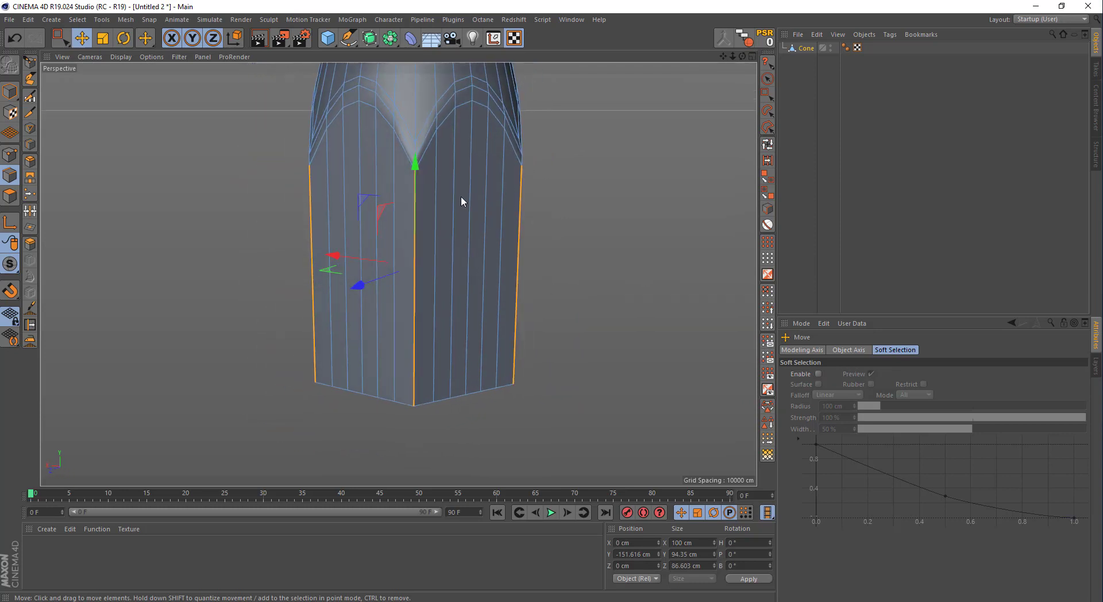
alt+middle_drag(461, 195, 451, 258)
scroll(407, 244, up, 5)
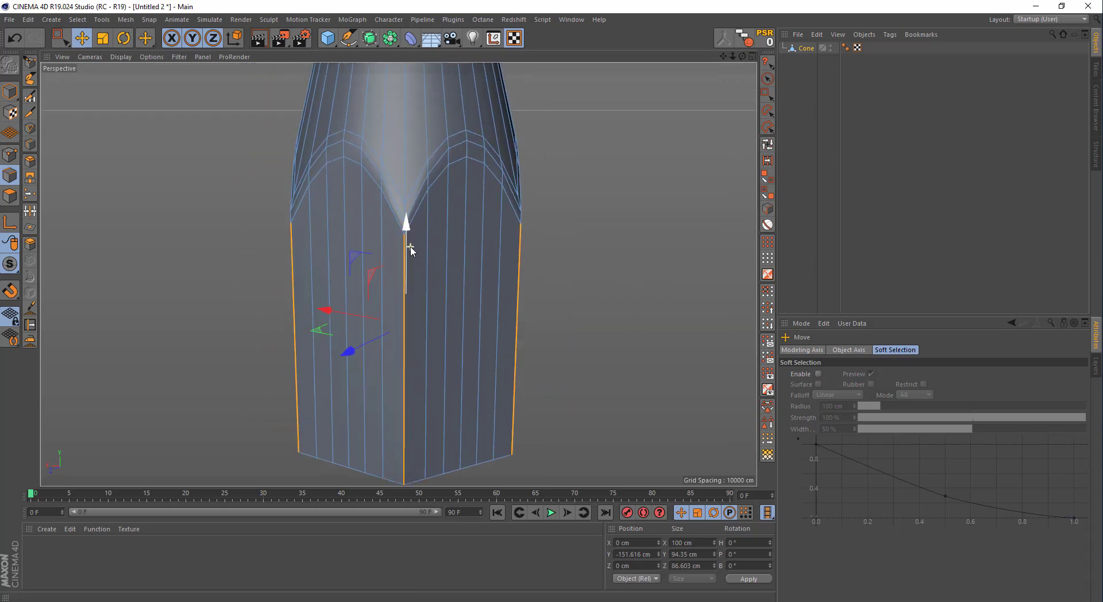
click(30, 162)
drag(177, 305, 197, 305)
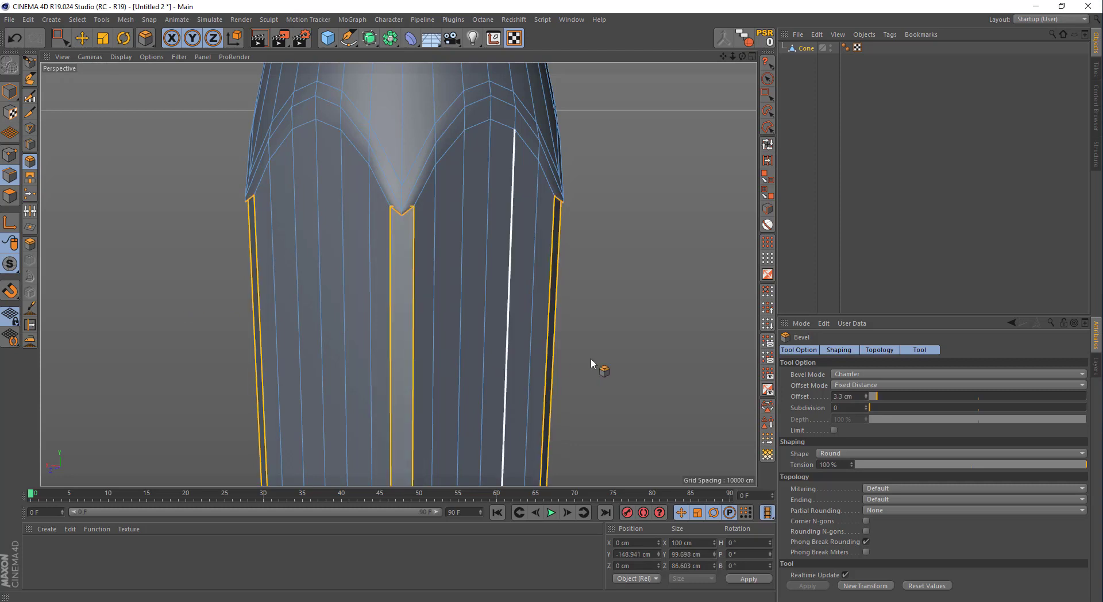
click(866, 406)
click(866, 405)
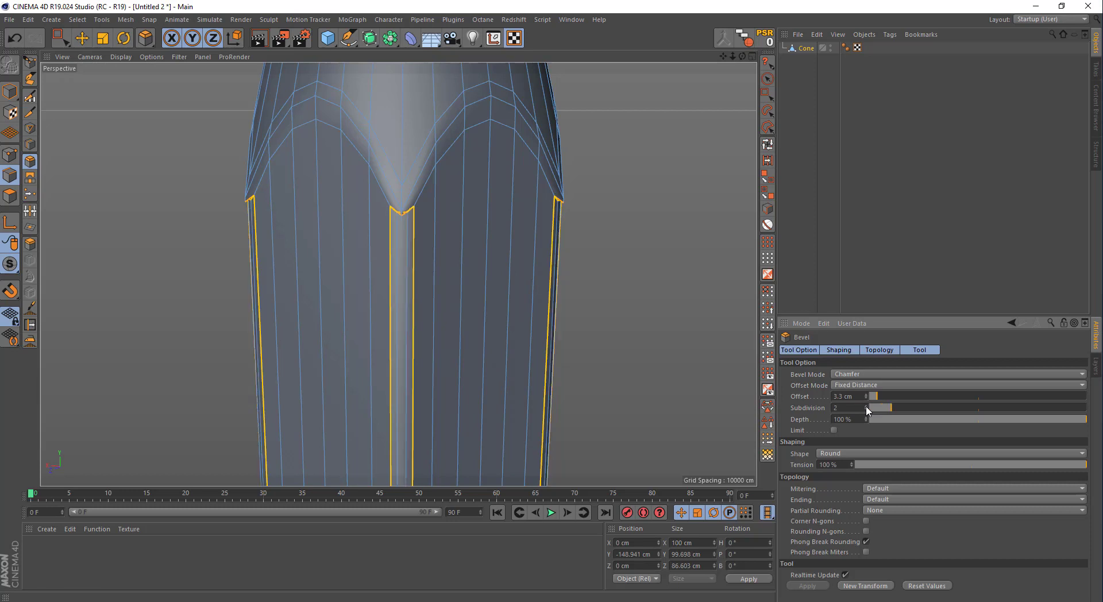
click(865, 409)
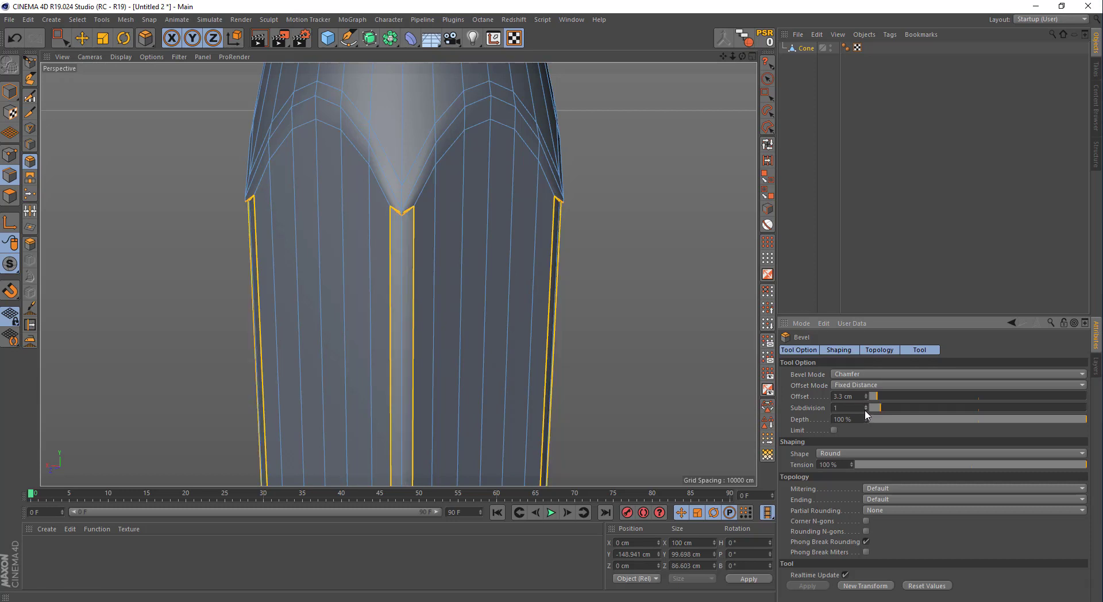
click(59, 38)
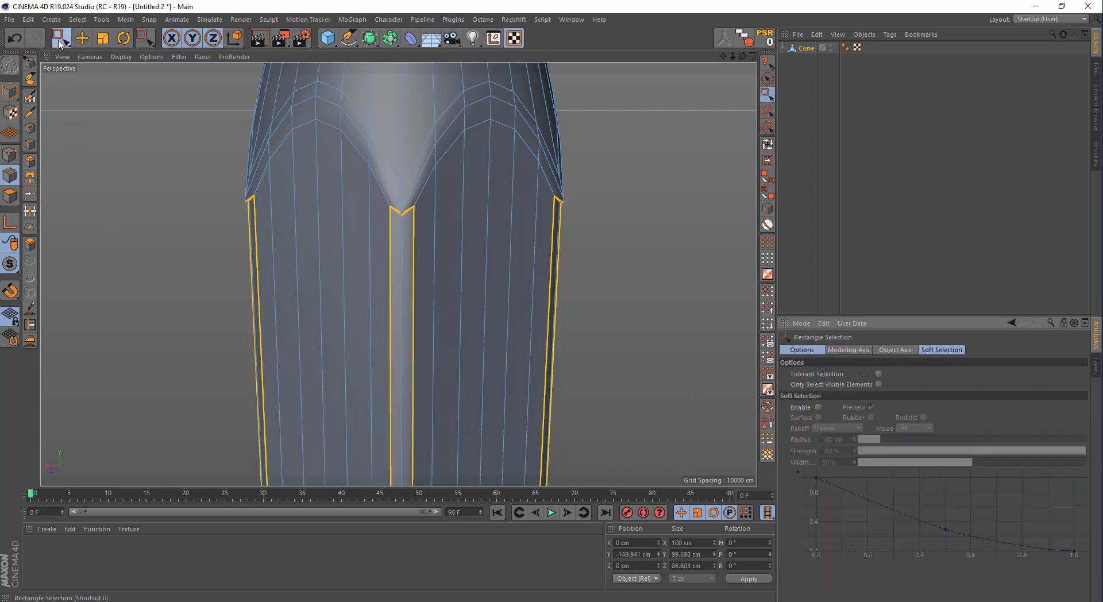
click(112, 192)
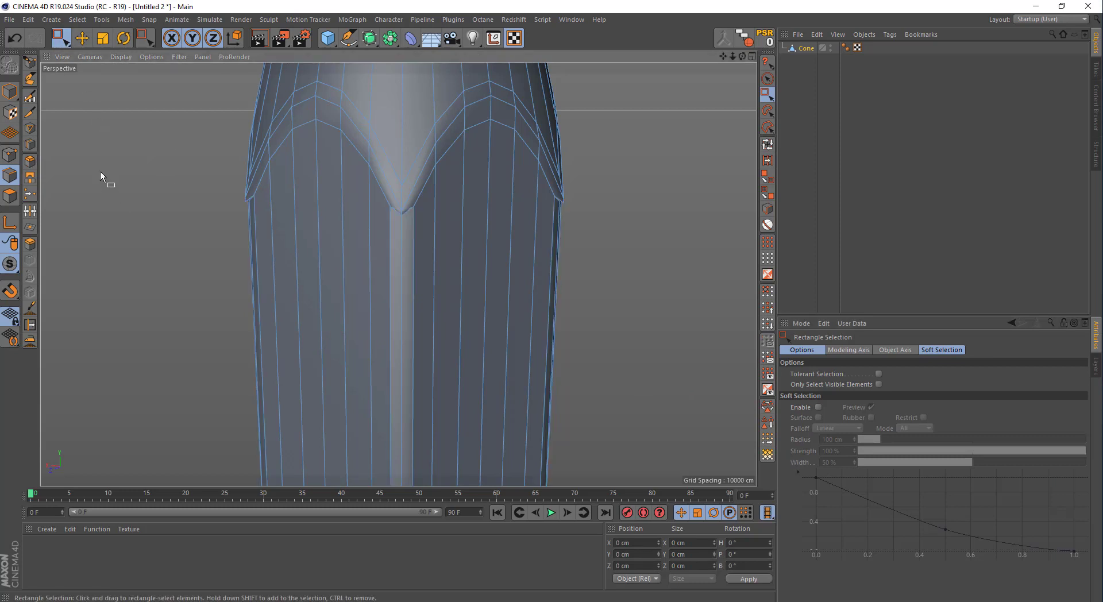
Weld the separated points at the tips of the bevelled corners with the Polygon Pen, closing the gaps where they meet the lower loop cut.
click(32, 80)
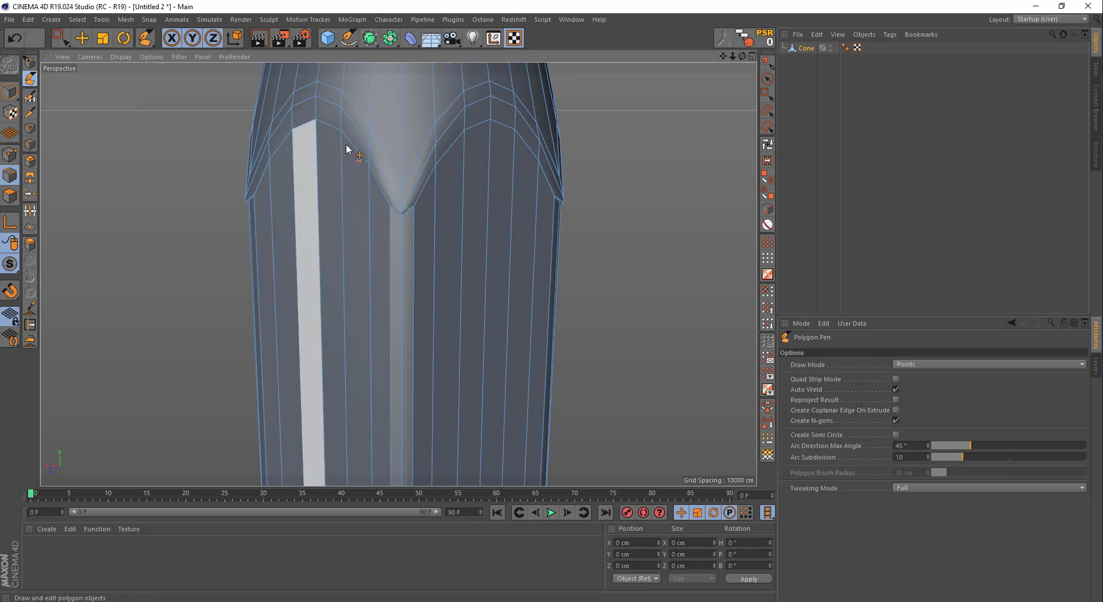
scroll(356, 224, up, 3)
alt+drag(354, 230, 427, 205)
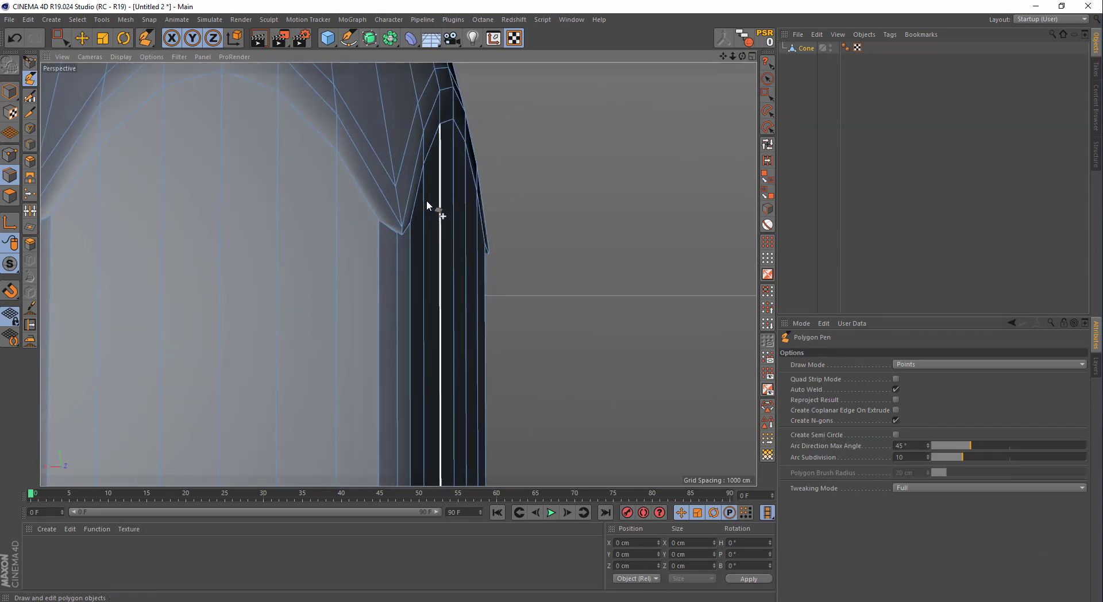
scroll(405, 202, up, 2)
mouse_move(400, 270)
mouse_down()
mouse_move(400, 254)
mouse_move(391, 263)
mouse_up()
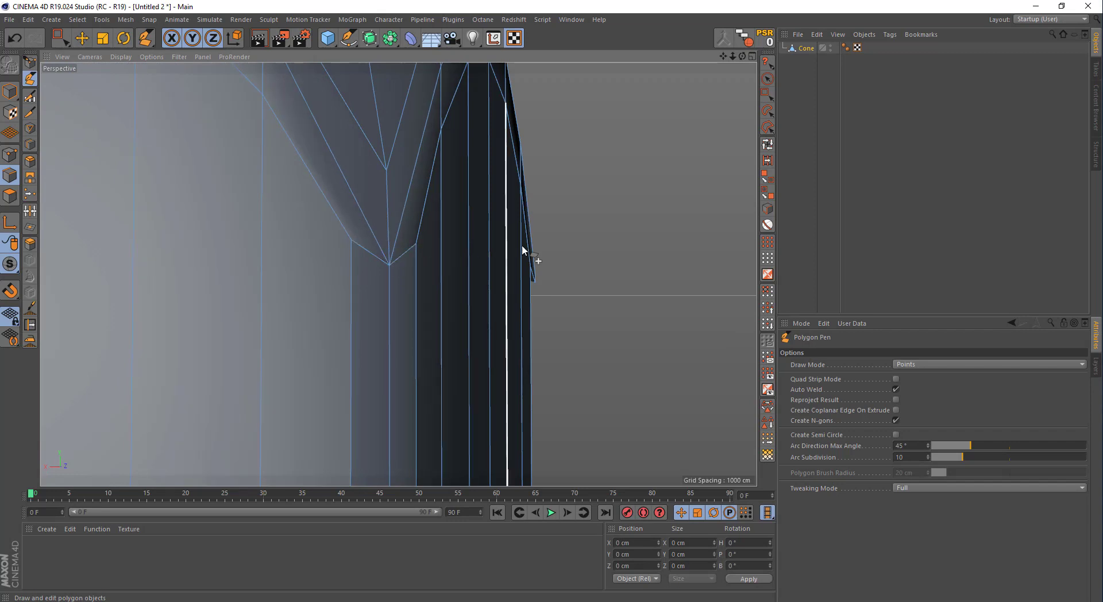
alt+drag(522, 248, 613, 234)
alt+drag(497, 215, 234, 229)
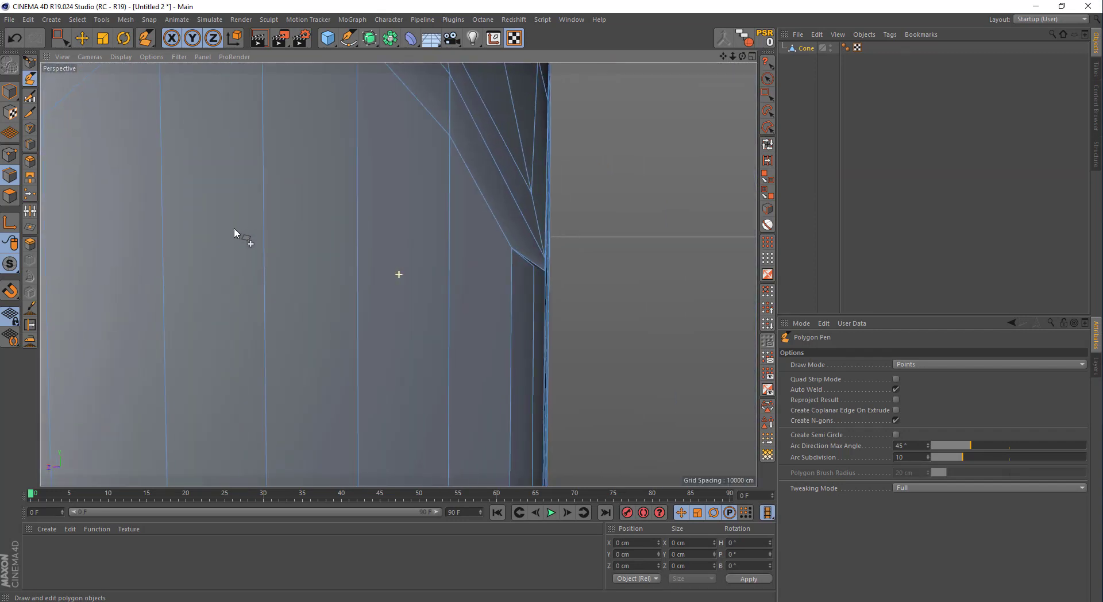
alt+drag(542, 270, 412, 241)
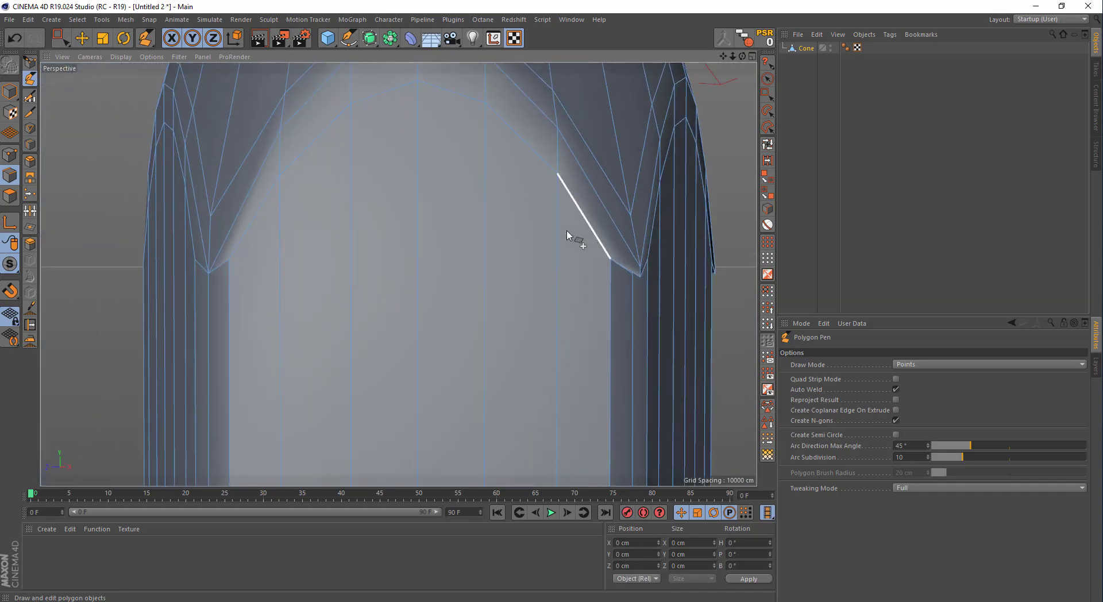
alt+middle_drag(628, 263, 489, 260)
alt+right_drag(486, 259, 508, 287)
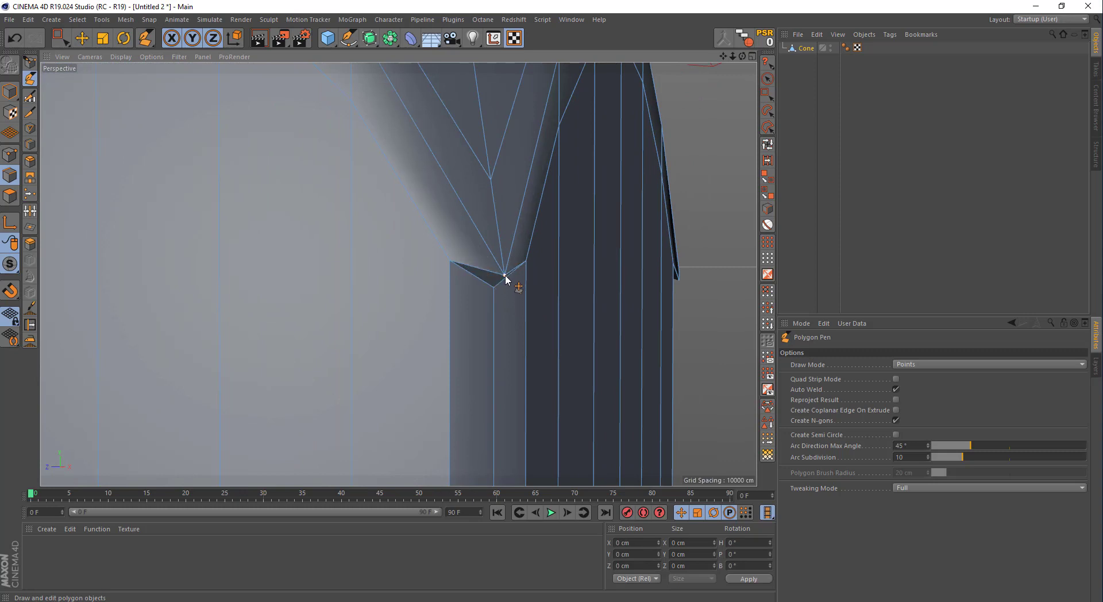
drag(506, 294, 495, 288)
alt+drag(583, 242, 230, 244)
alt+drag(434, 267, 290, 268)
alt+right_drag(450, 278, 463, 293)
drag(460, 304, 452, 305)
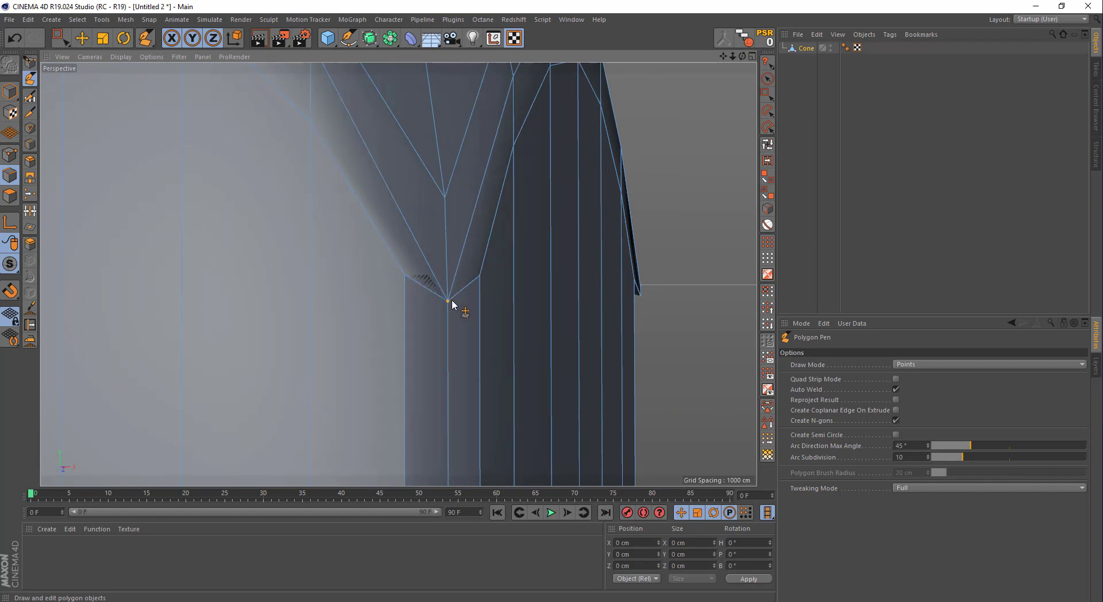
alt+drag(625, 258, 298, 300)
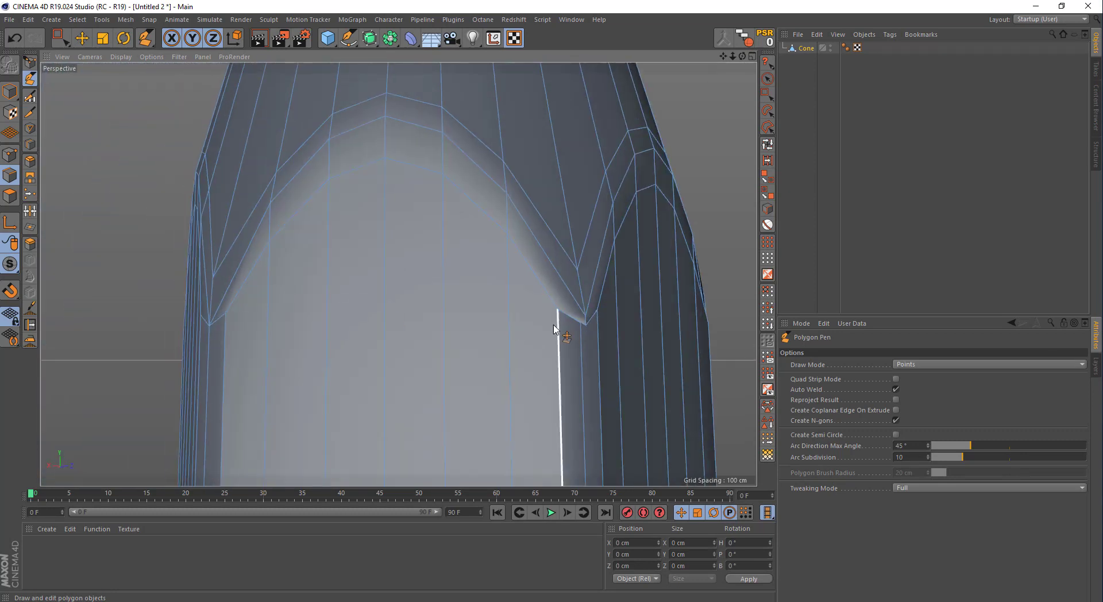
Weld the remaining loose corner point onto the bevelled corner's tip, closing the small gap beneath the scalloped border.
alt+right_drag(556, 320, 614, 317)
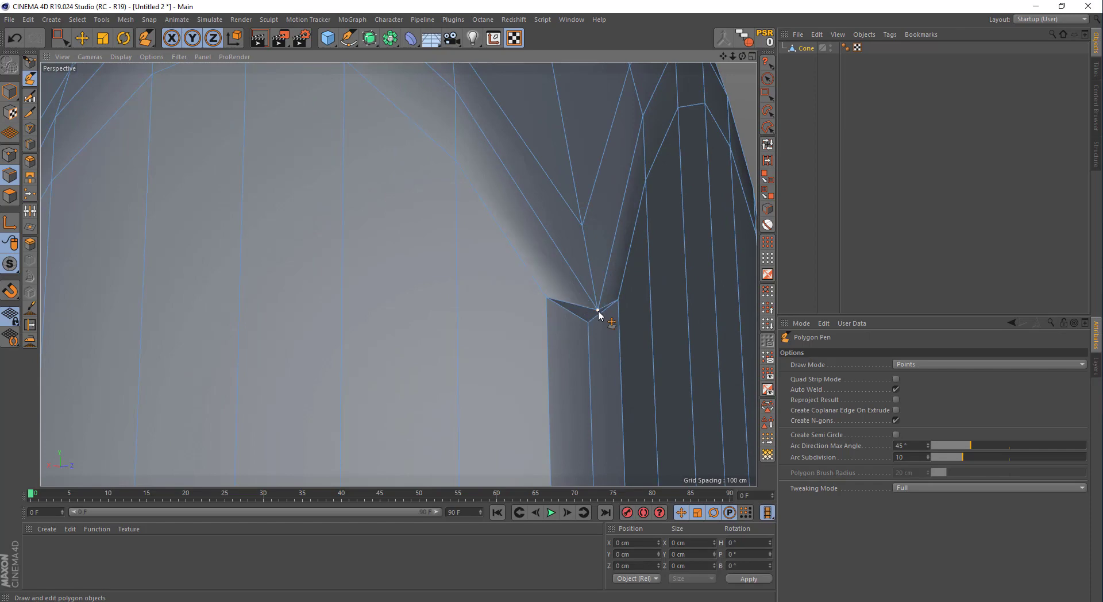
drag(598, 316, 588, 323)
alt+drag(628, 290, 340, 313)
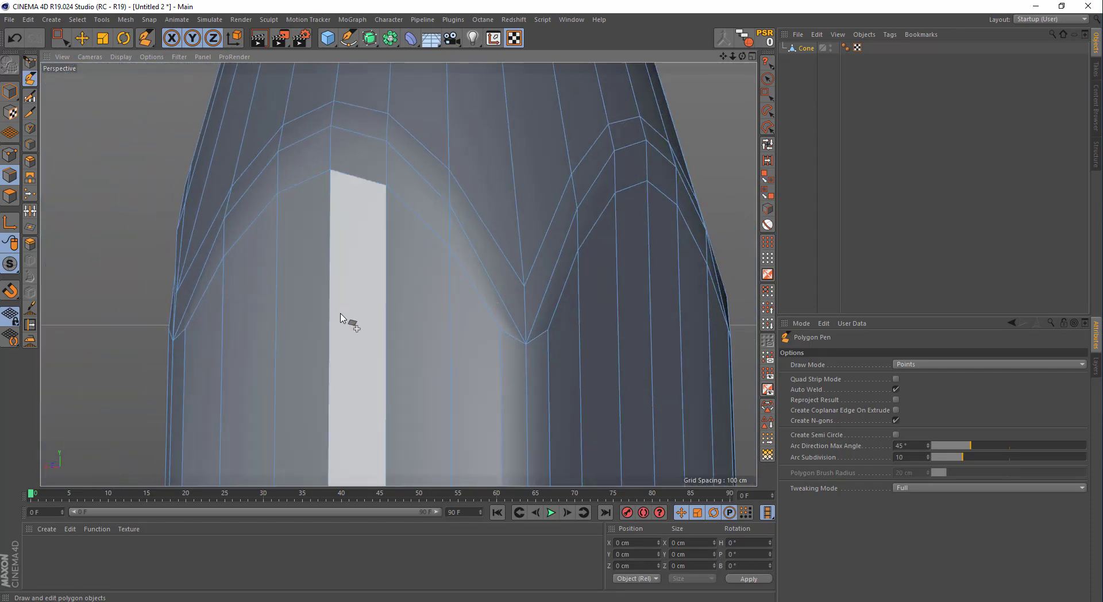
scroll(341, 310, down, 5)
scroll(348, 307, down, 8)
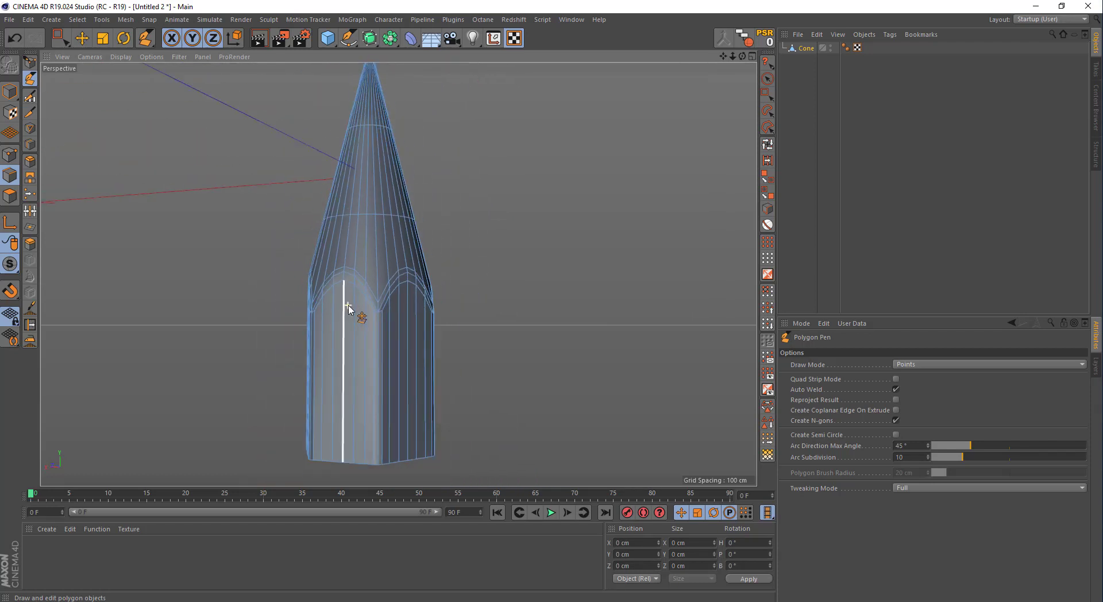
mouse_move(369, 312)
alt+middle_down()
mouse_move(437, 299)
mouse_move(372, 303)
alt+middle_up()
Rotate the whole pencil object to a bank of -90° so it lies horizontally, and raise it to about Y 37 cm.
key(space)
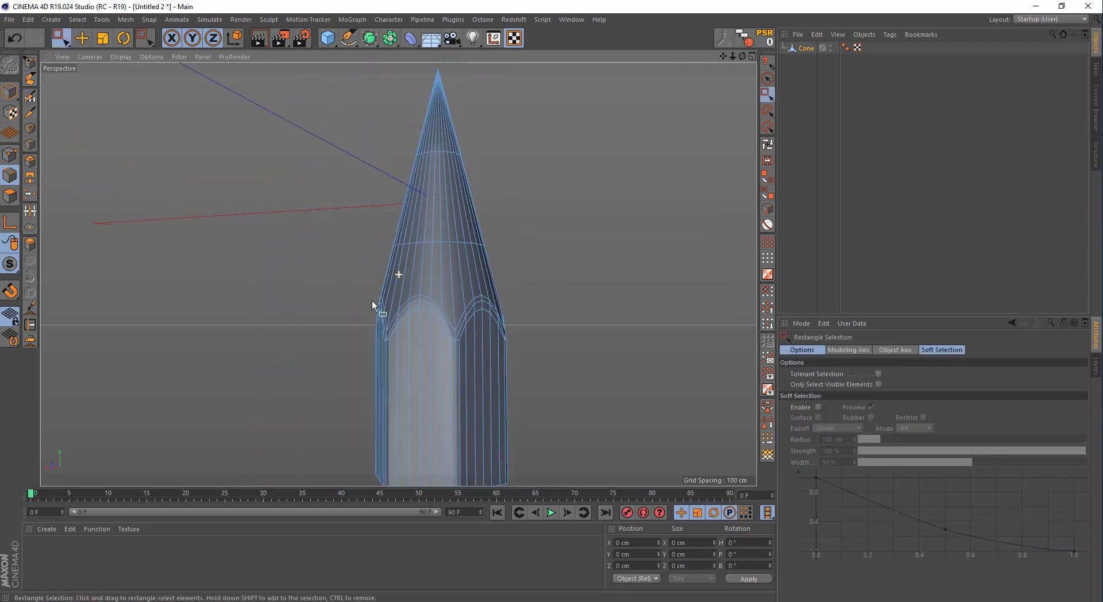
click(122, 38)
click(9, 92)
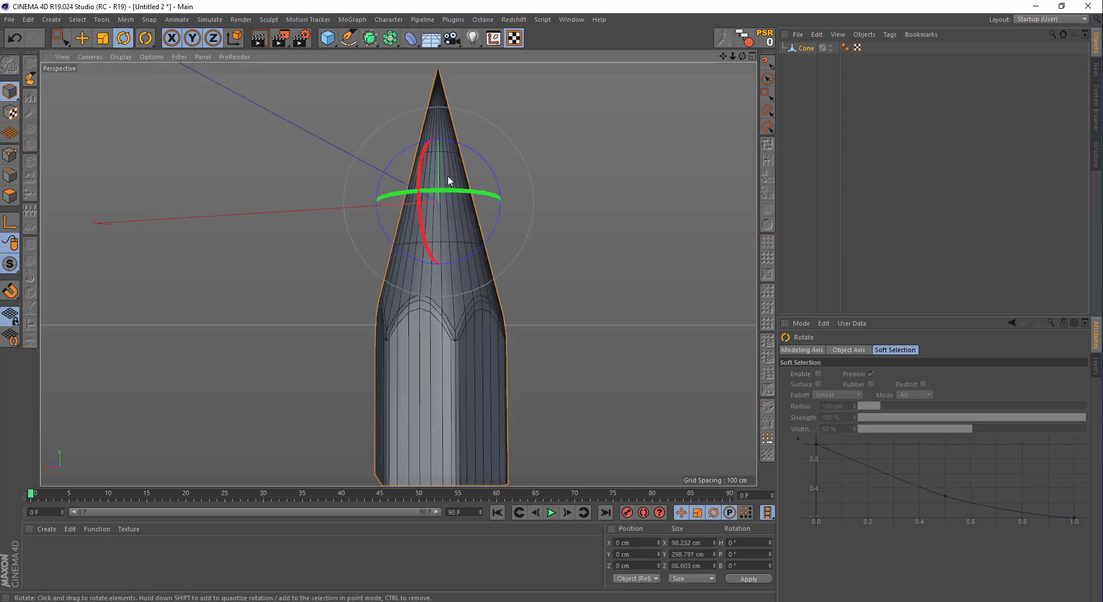
drag(483, 161, 498, 261)
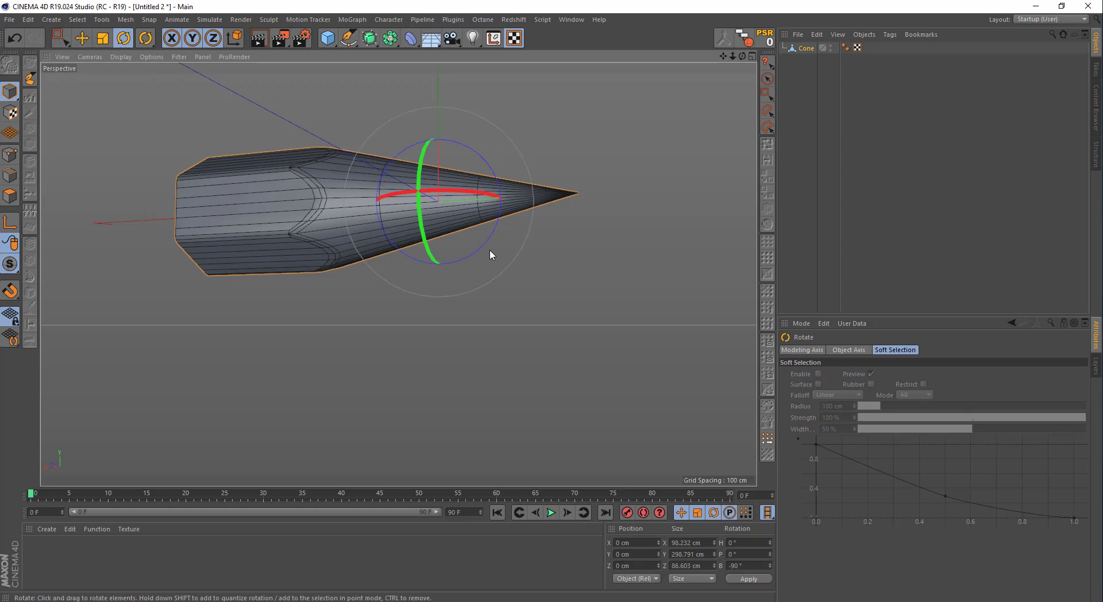
alt+middle_drag(431, 221, 421, 315)
key(space)
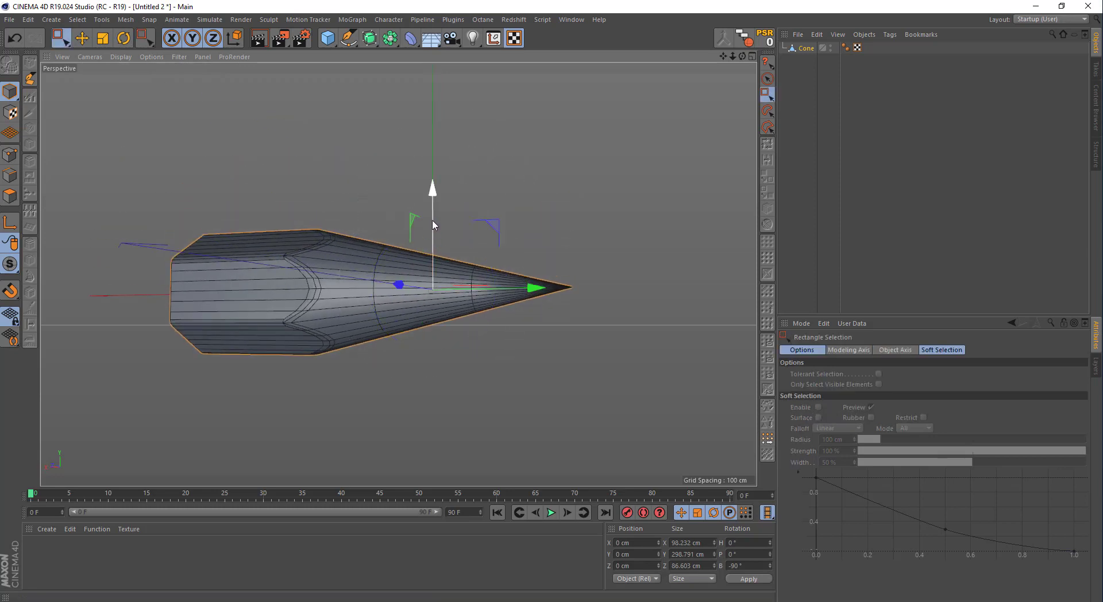
drag(432, 216, 368, 235)
click(803, 48)
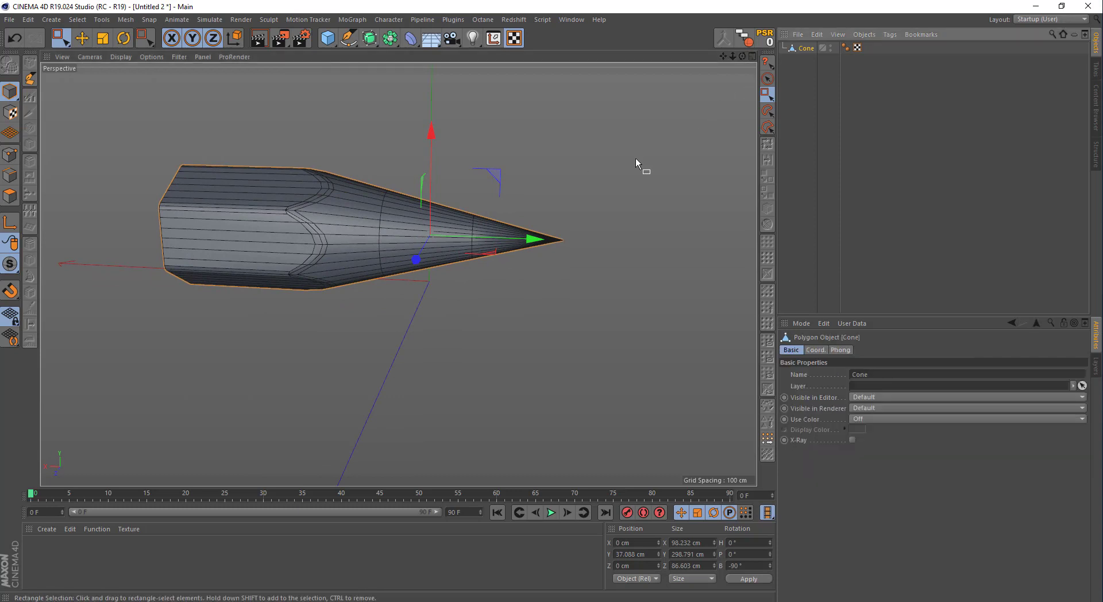
Select the edge loop at the body's open rear end in the Front view and extrude it along the axis into a long shaft.
alt+drag(635, 157, 308, 212)
click(10, 174)
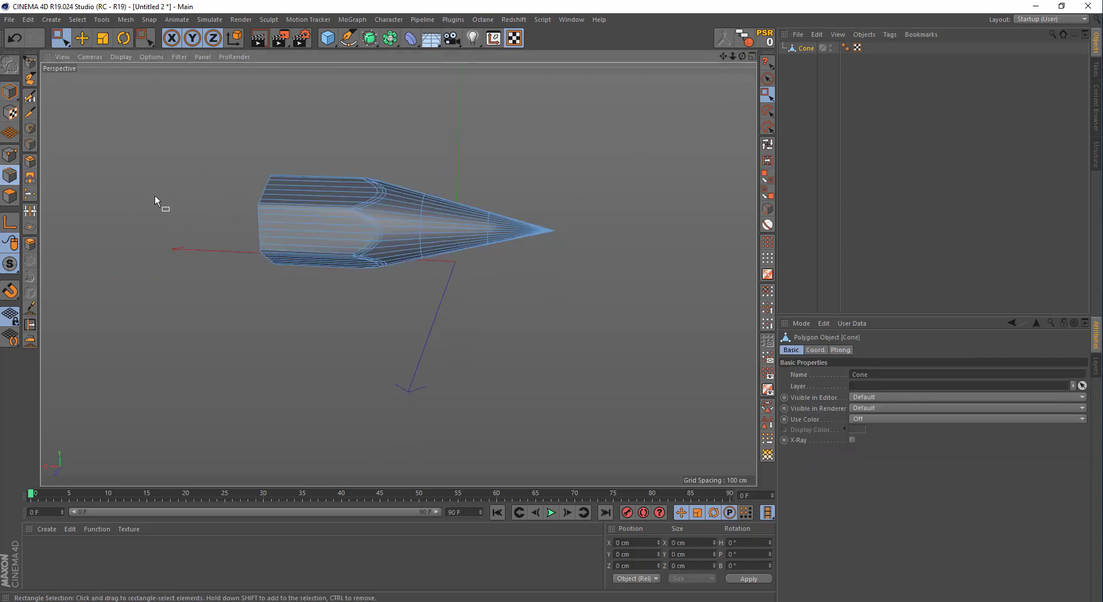
middle_click(304, 204)
middle_click(509, 296)
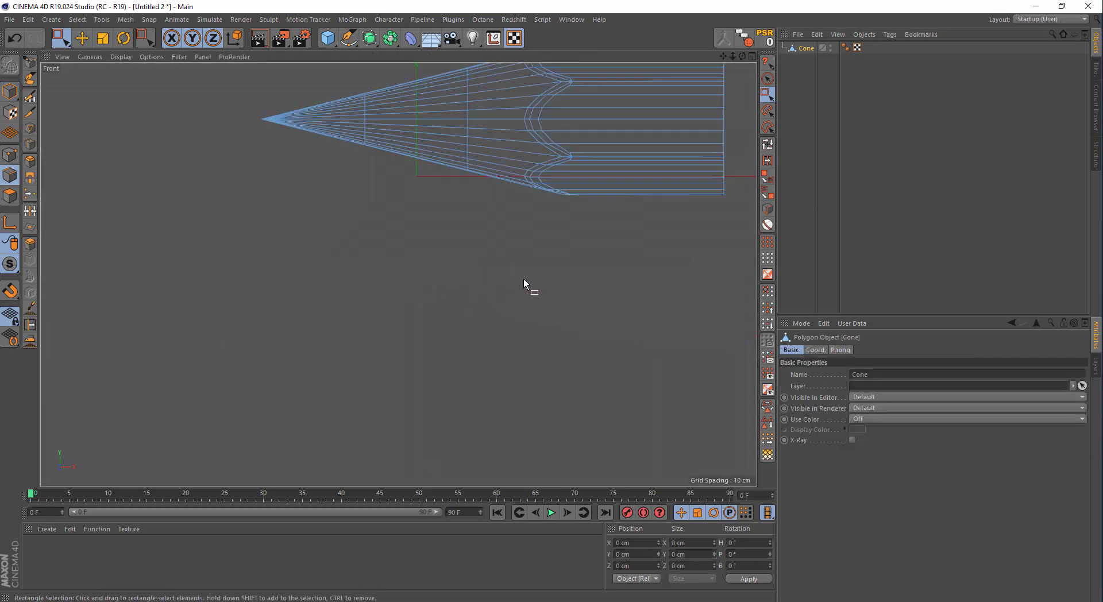
mouse_move(527, 288)
middle_down()
mouse_move(436, 302)
mouse_move(412, 286)
middle_up()
drag(481, 122, 577, 338)
scroll(465, 316, down, 4)
middle_drag(525, 297, 350, 299)
drag(256, 288, 687, 276)
Extrude the shaft's end edges two more times in short segments of about 16 cm each, ending at about Y -905.7 cm.
middle_drag(692, 258, 534, 278)
drag(521, 288, 535, 284)
middle_drag(546, 274, 482, 277)
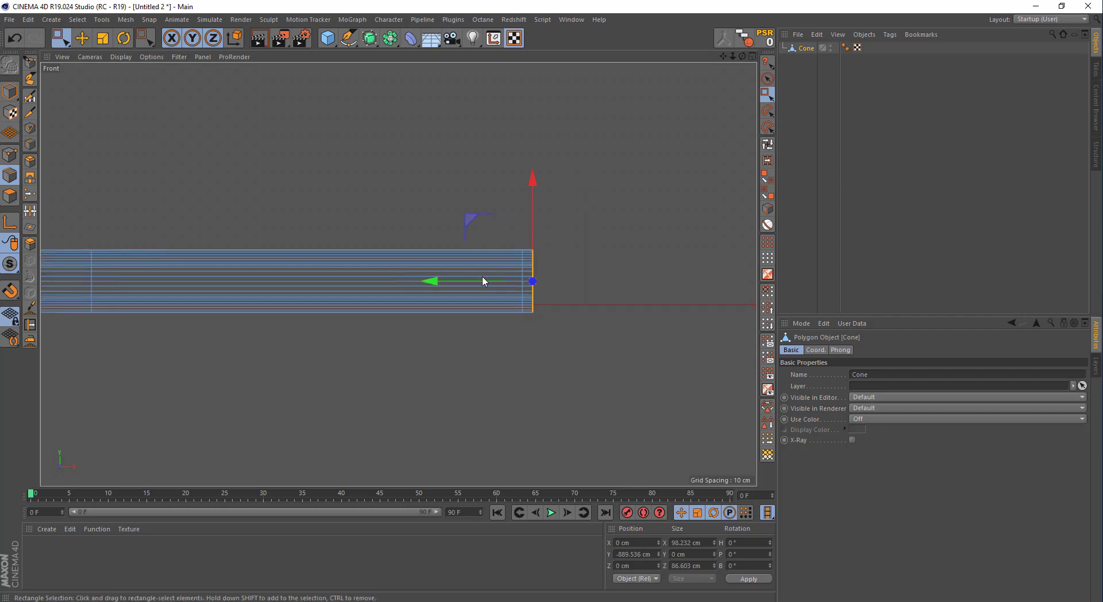
drag(475, 280, 485, 281)
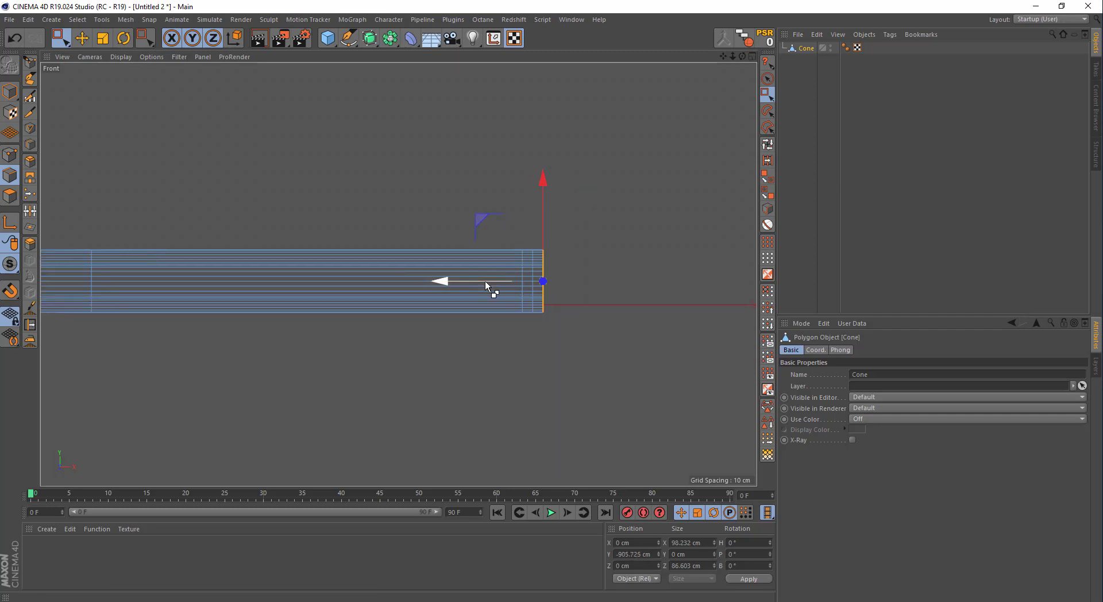
Extrude the shaft's end edge loop inward by scaling it to about 78.7 by 69.4 cm.
middle_click(436, 266)
middle_click(336, 249)
mouse_move(336, 249)
alt+mouse_down()
mouse_move(362, 246)
mouse_move(273, 270)
mouse_move(436, 264)
mouse_move(260, 229)
mouse_move(99, 223)
mouse_move(234, 230)
mouse_move(267, 252)
mouse_move(252, 233)
alt+mouse_up()
scroll(241, 230, up, 3)
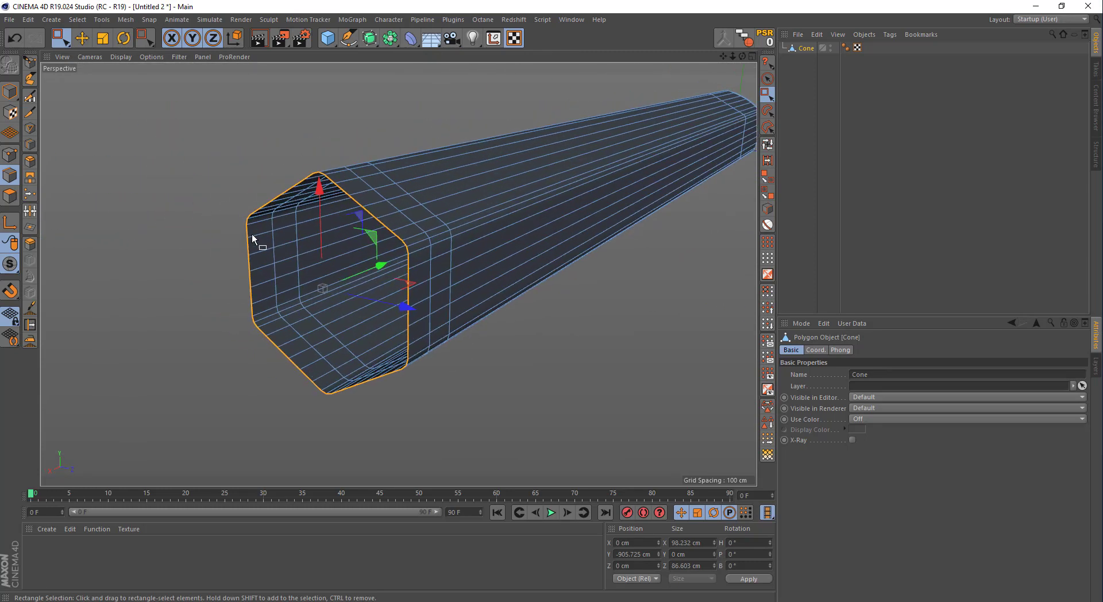
click(102, 37)
alt+drag(204, 150, 126, 216)
Move the inner end loop outward to about Y -915.3 cm, scale it to about 83.9 by 73.9 cm, and clear the selection.
key(space)
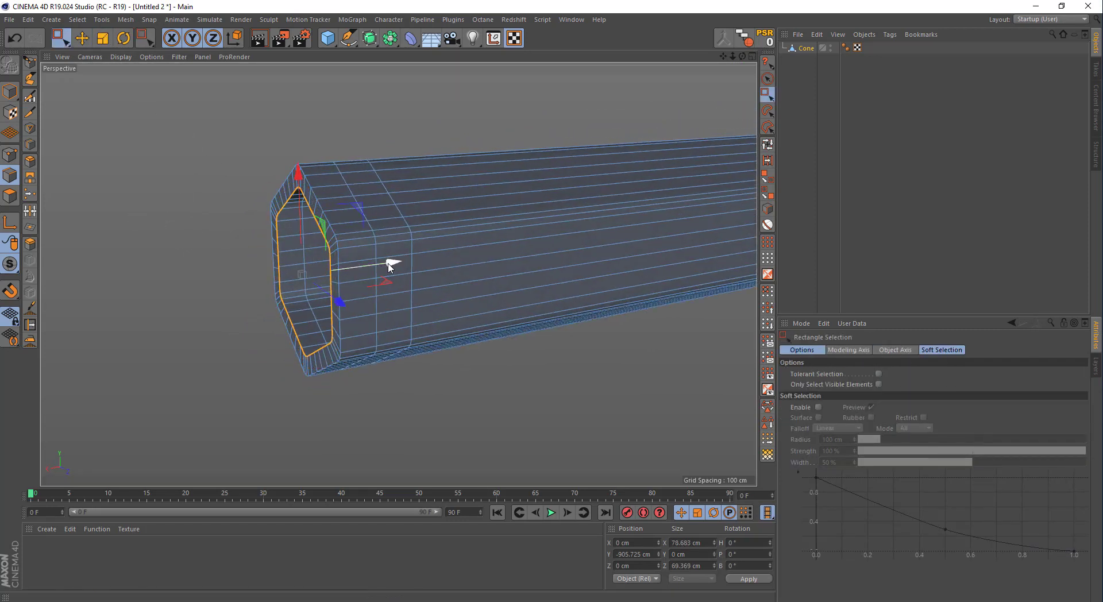
drag(386, 262, 370, 269)
key(space)
drag(179, 182, 271, 229)
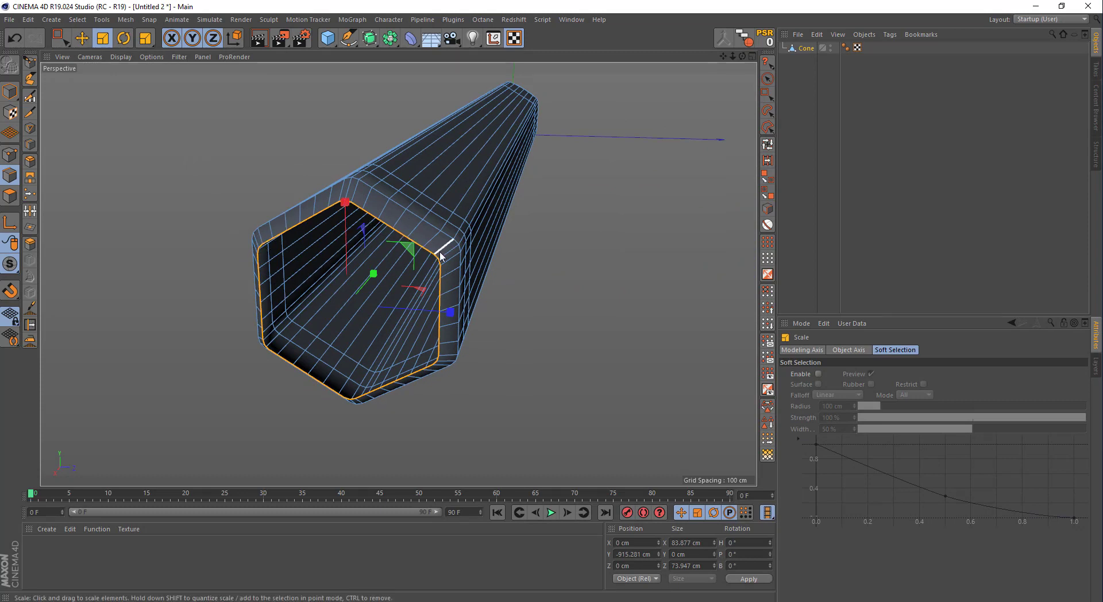
click(655, 220)
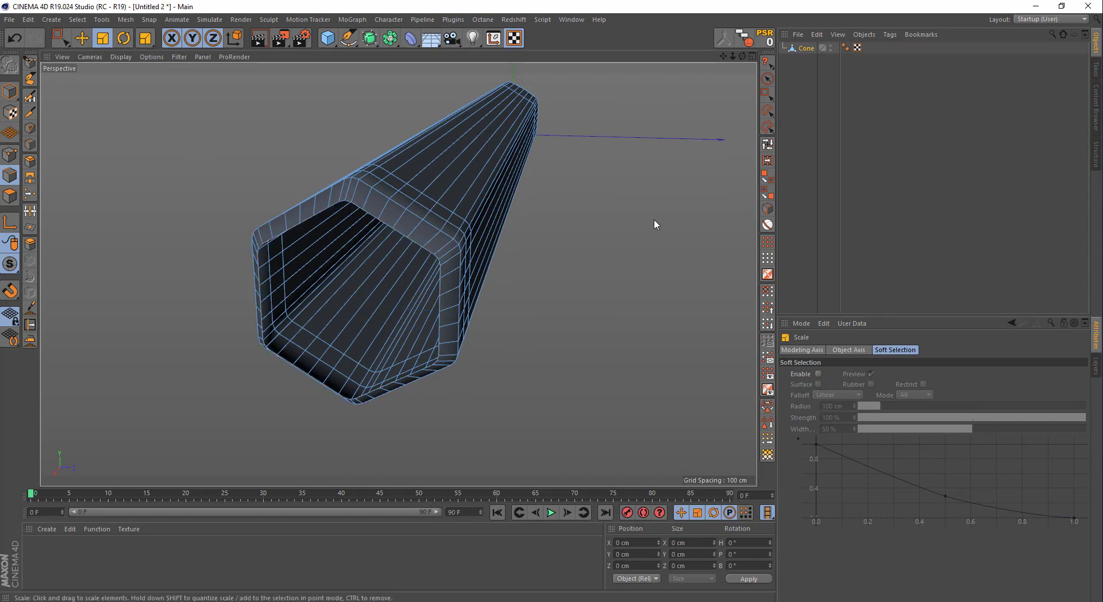
Loop-select the points around the open end and iron them repeatedly at 180° and 50% until they form a circle.
click(10, 155)
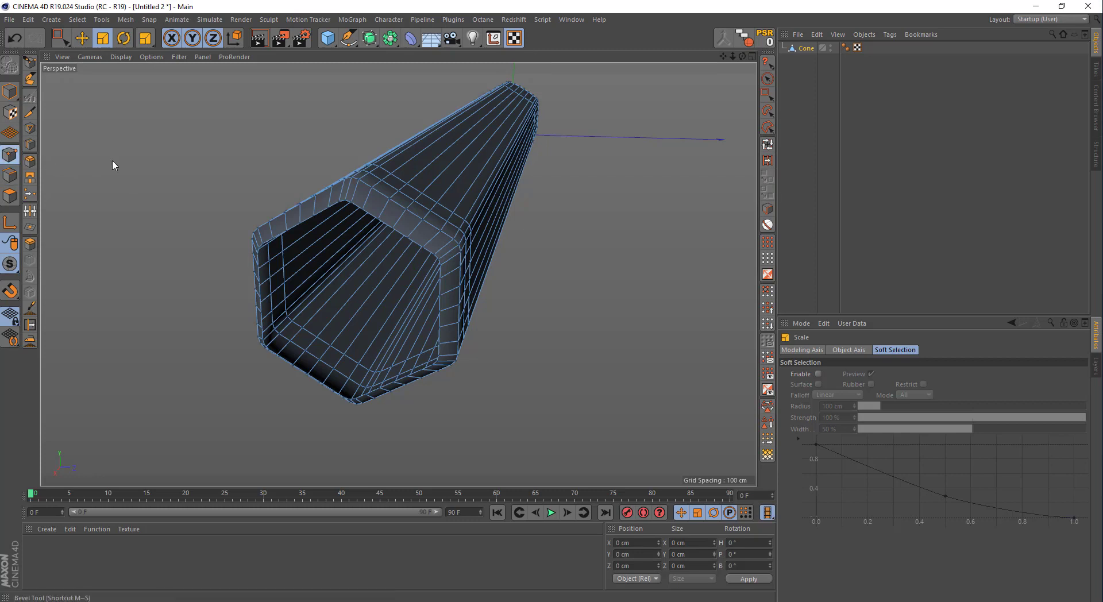
click(768, 147)
scroll(394, 233, up, 4)
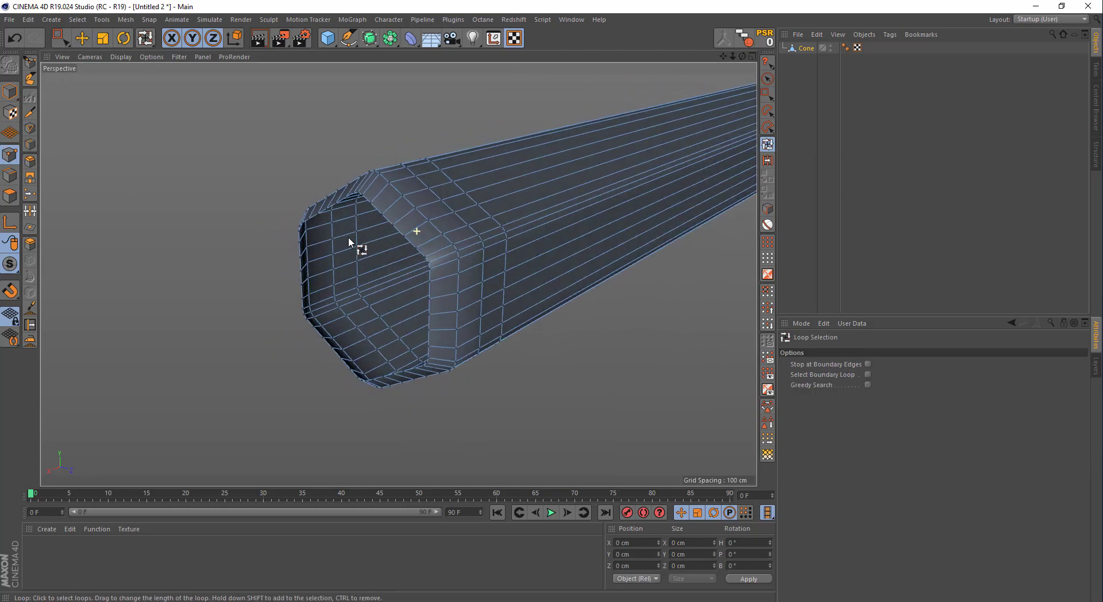
click(397, 231)
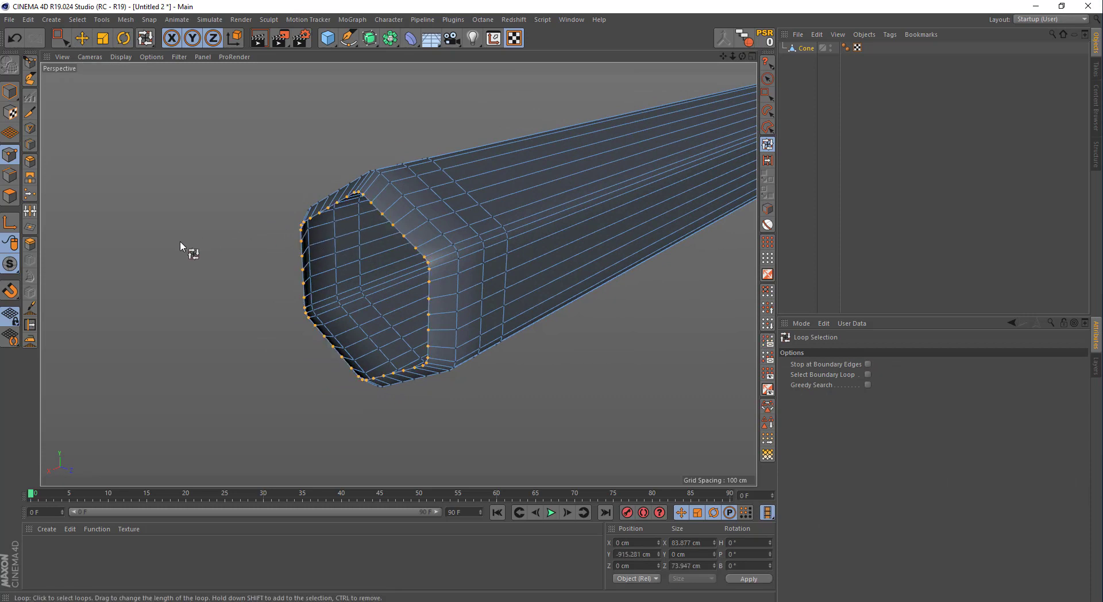
click(30, 342)
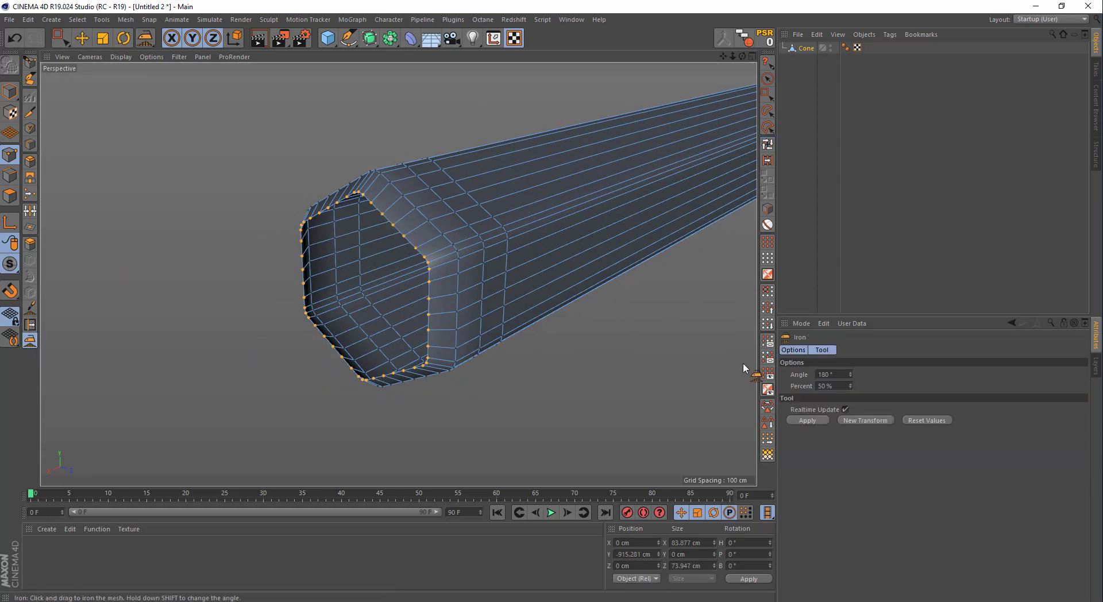
click(807, 421)
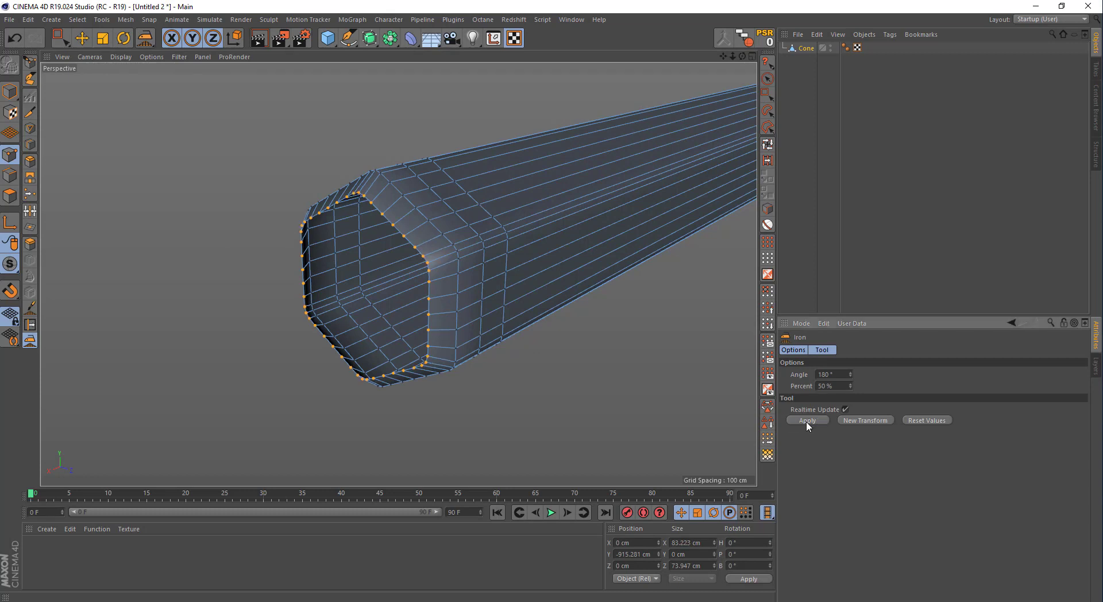
click(860, 421)
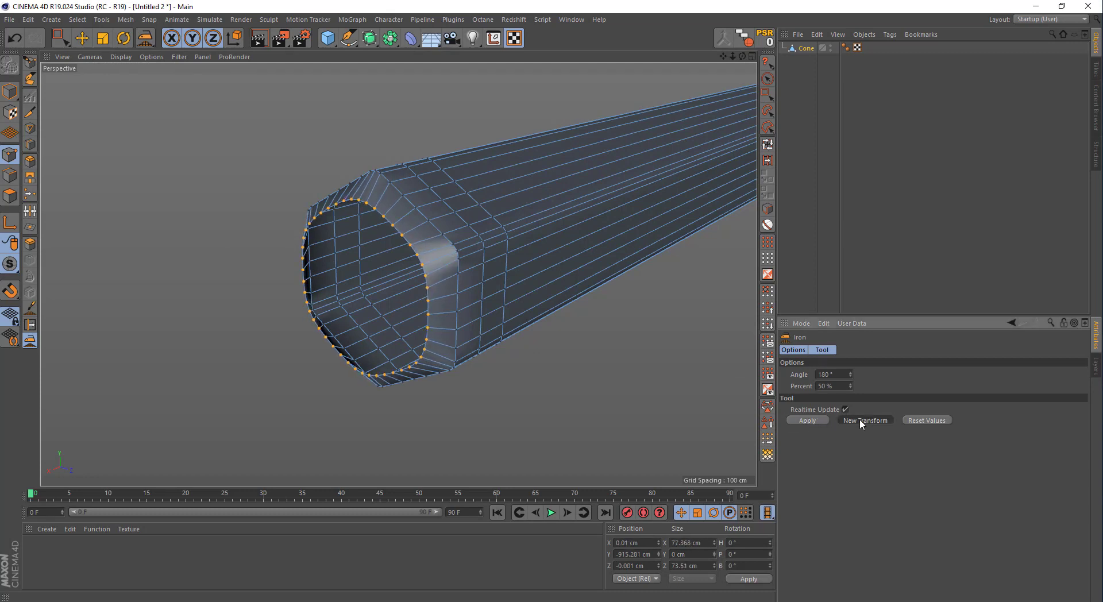
click(860, 421)
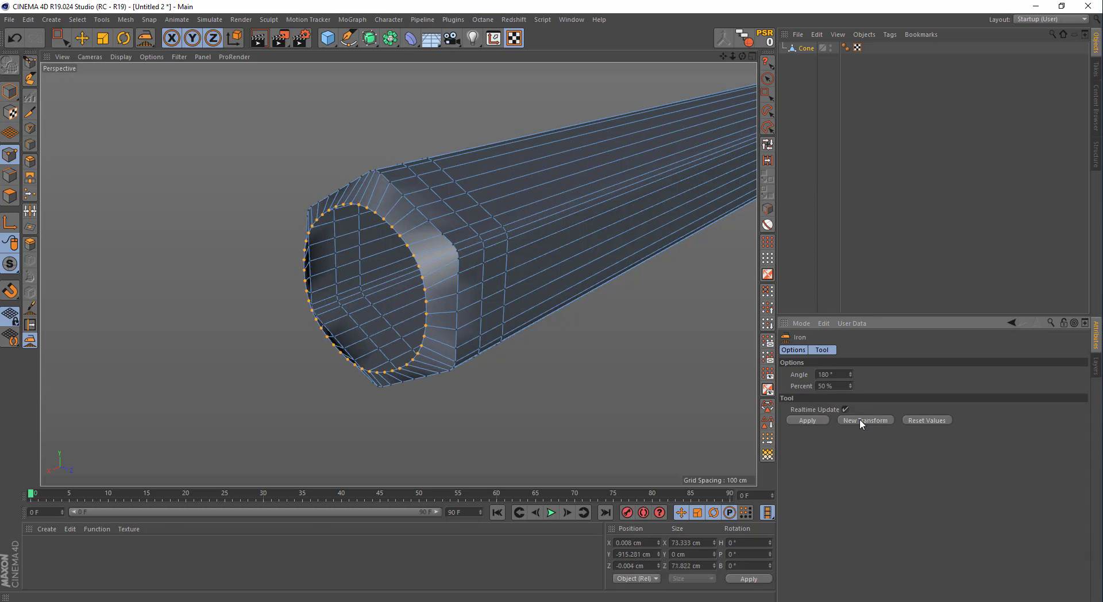
click(859, 421)
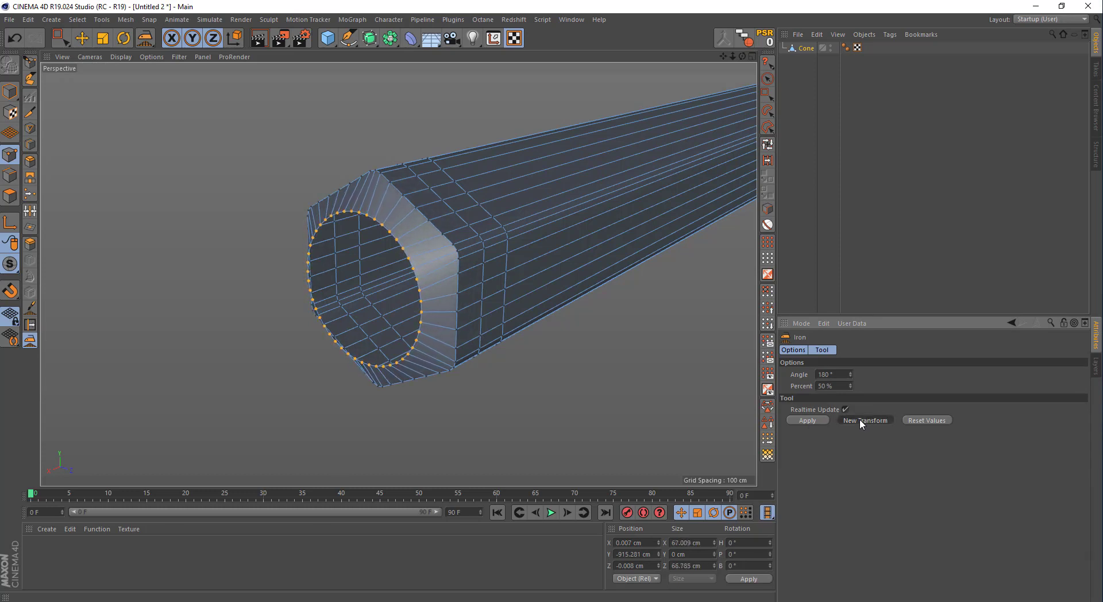
click(860, 421)
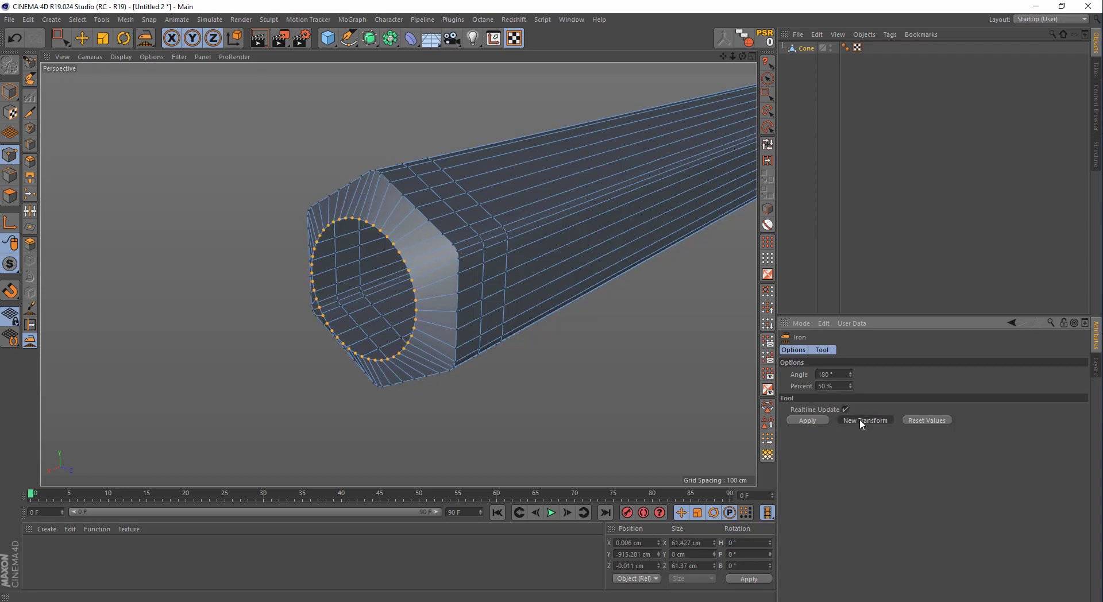
Scale the circular end loop up to about 72.9 by 72.8 cm and move it outward to about Y -918.5 cm.
click(103, 39)
mouse_move(170, 237)
mouse_down()
mouse_move(270, 191)
mouse_move(173, 232)
mouse_up()
key(space)
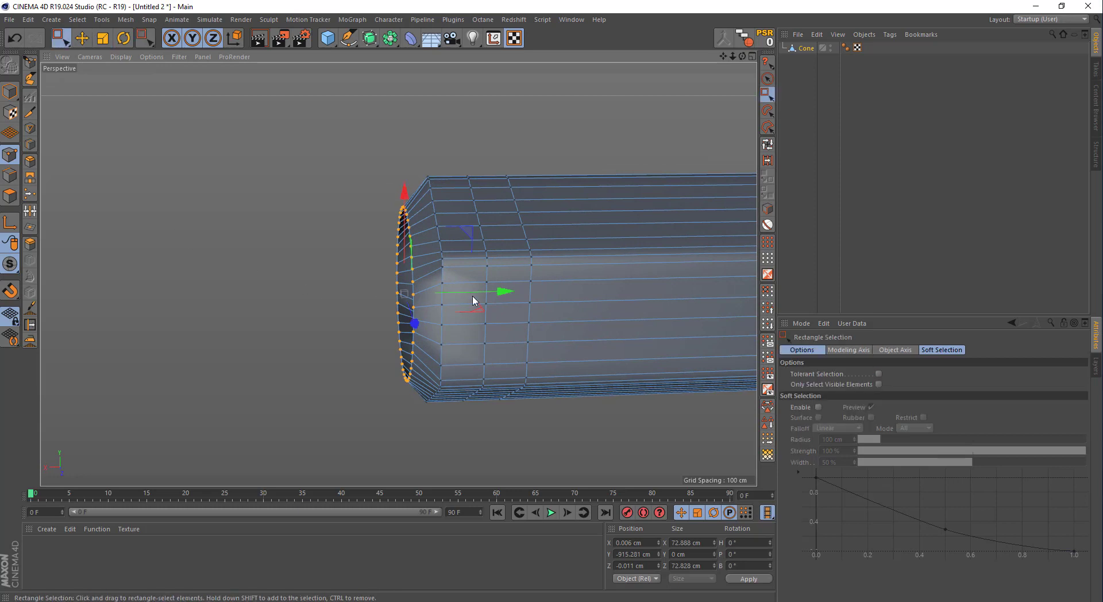
drag(473, 299, 481, 296)
alt+drag(402, 288, 549, 282)
alt+drag(465, 273, 461, 285)
Loop-select the hexagonal ring of points behind the circular opening, smooth it with Iron at 180° and 50%, and clear the selection.
click(767, 144)
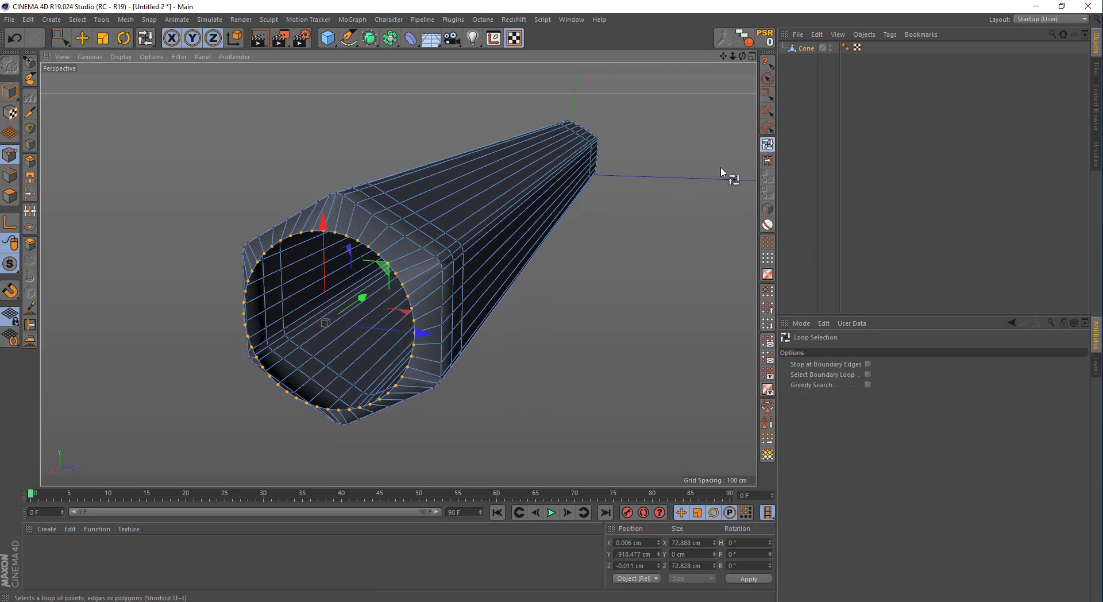
click(442, 293)
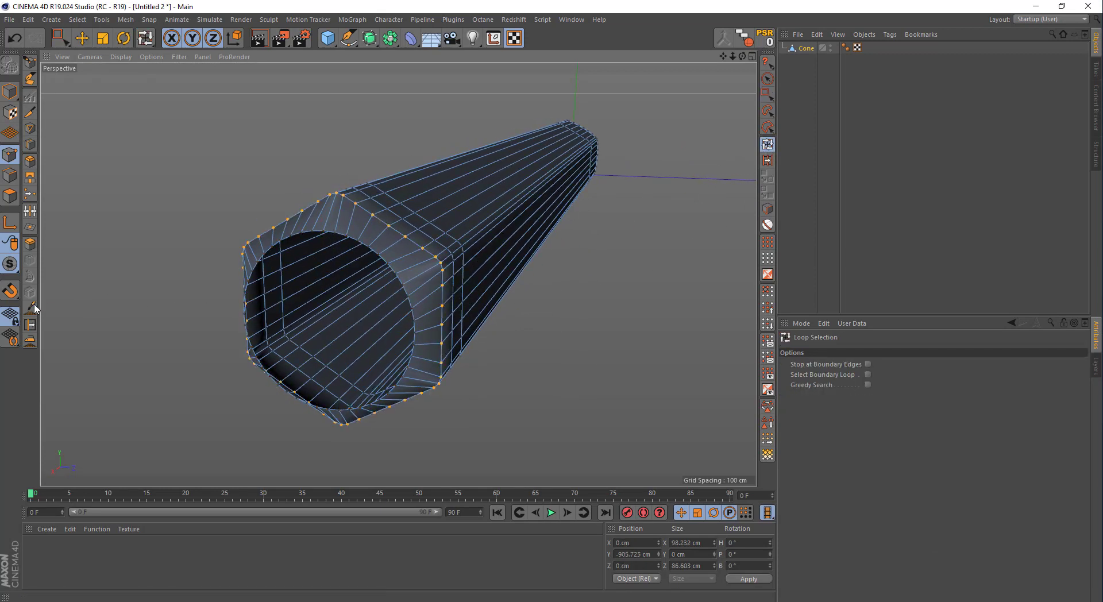
click(30, 341)
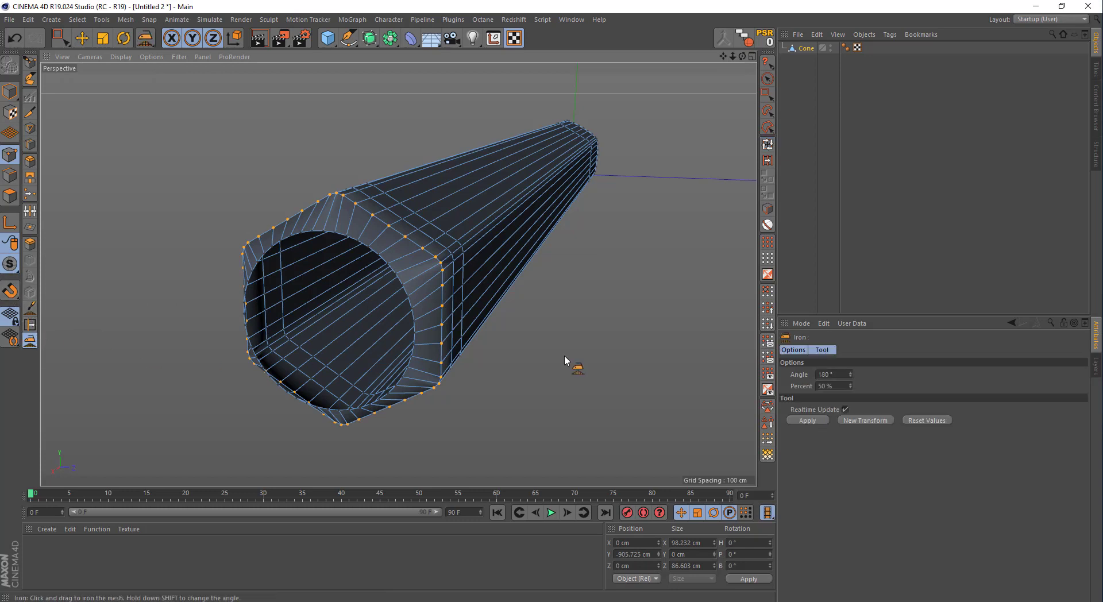
click(812, 423)
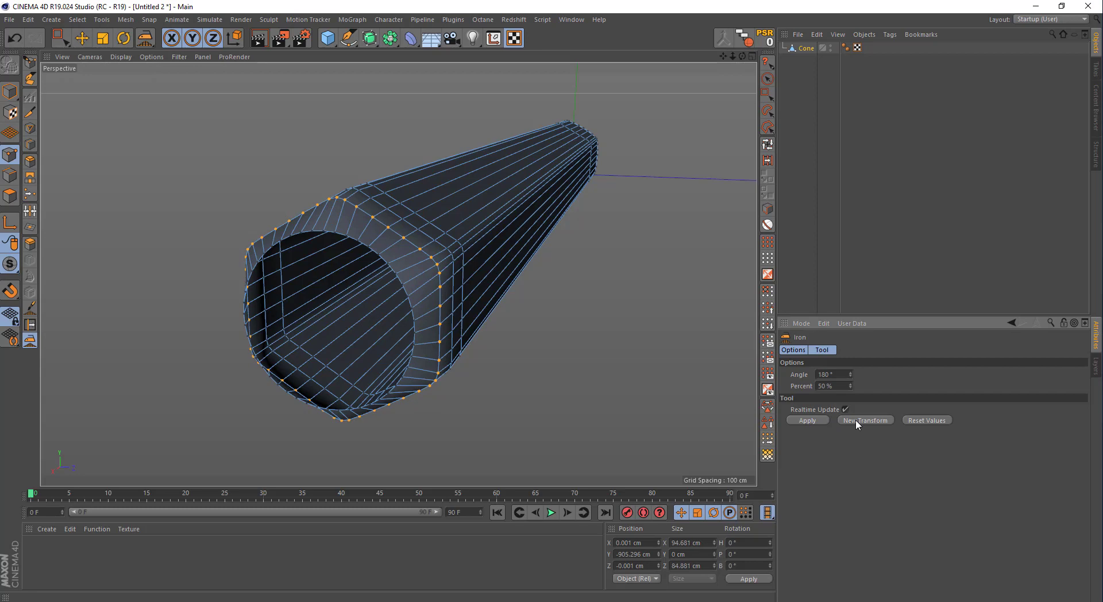
alt+drag(492, 398, 412, 354)
key(0)
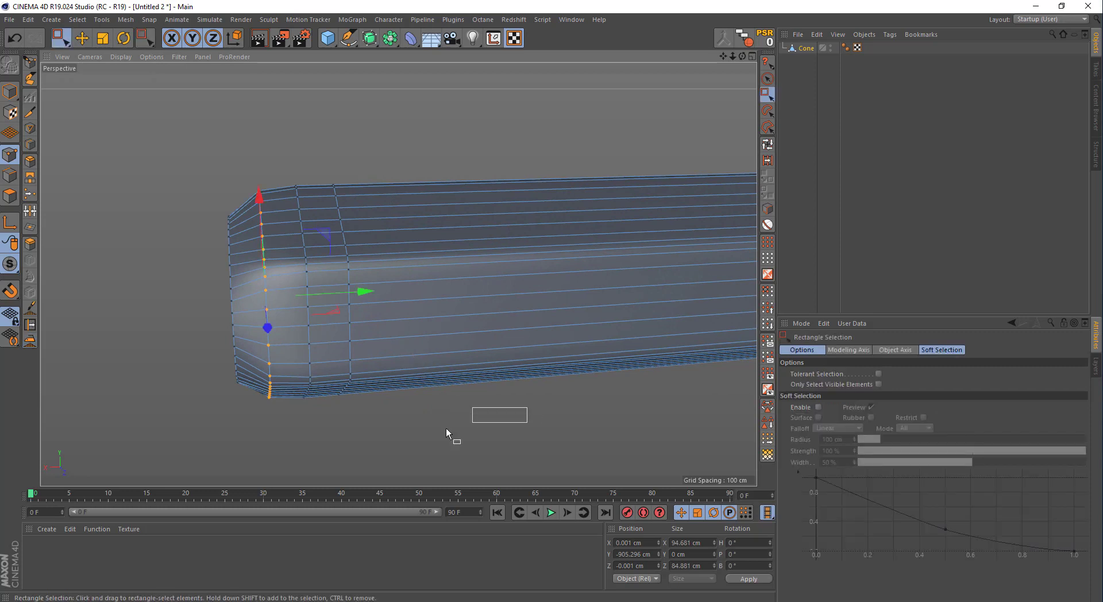
click(446, 429)
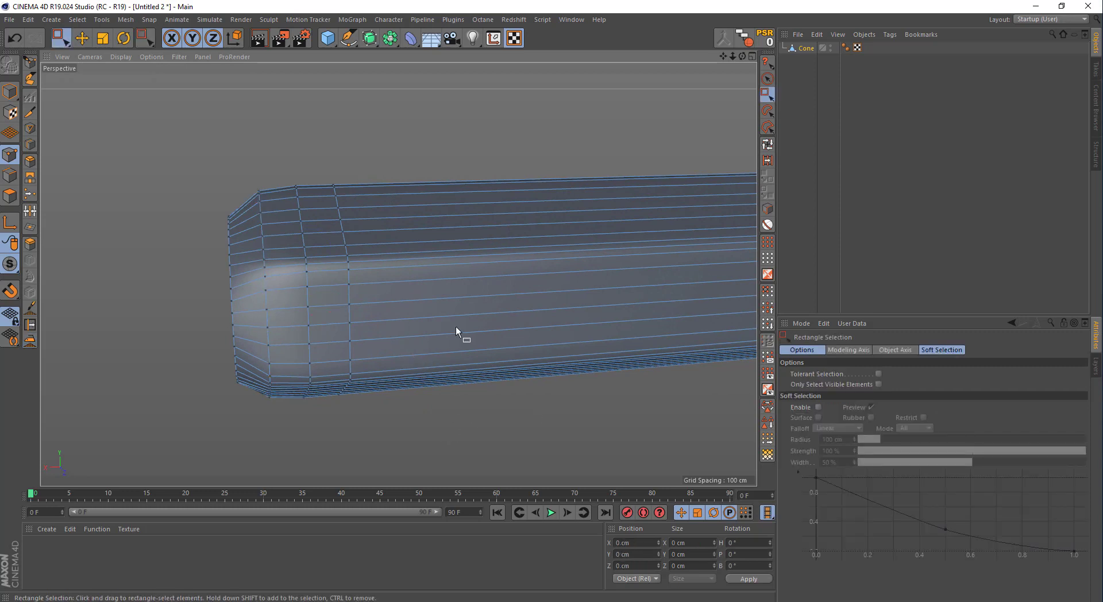
Add a Subdivision Surface with editor and renderer subdivisions of 1, and nest the Cone object inside it.
click(371, 38)
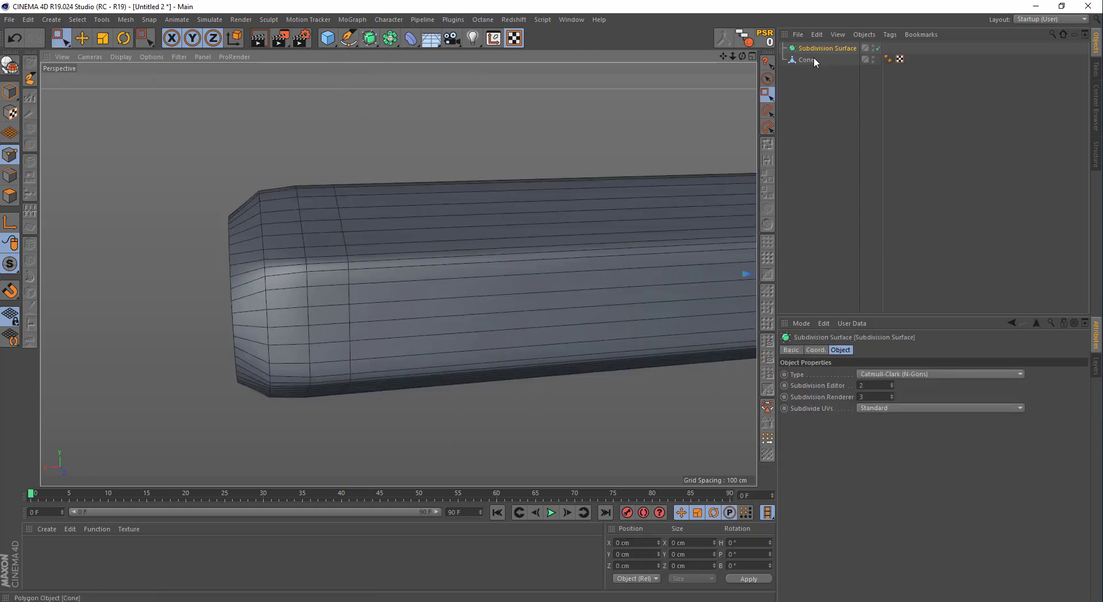
double_click(869, 390)
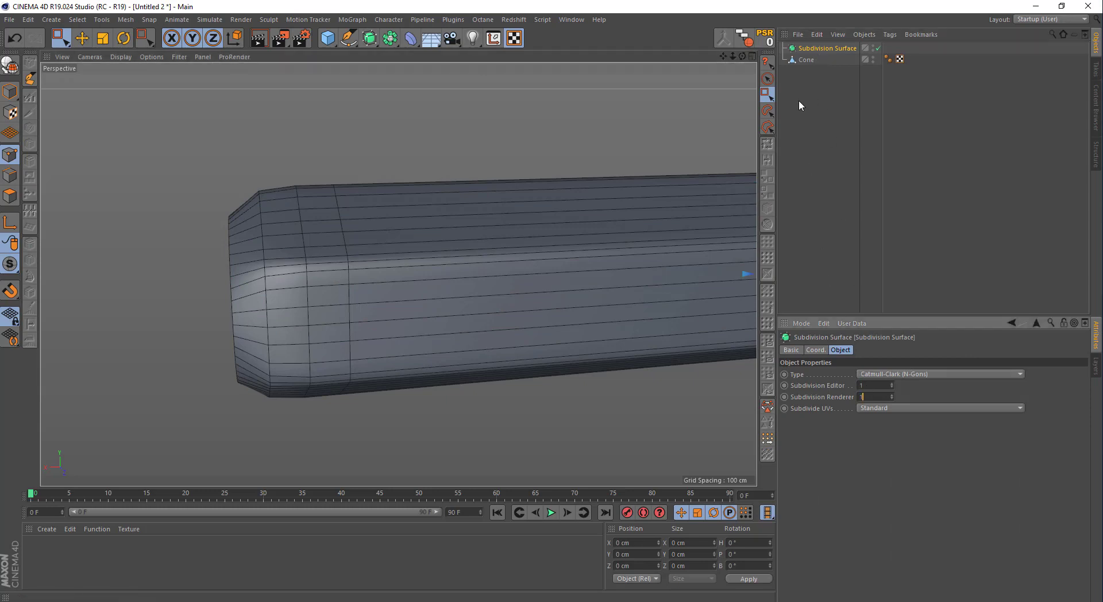
drag(799, 60, 811, 48)
alt+drag(298, 232, 421, 233)
alt+drag(243, 263, 305, 243)
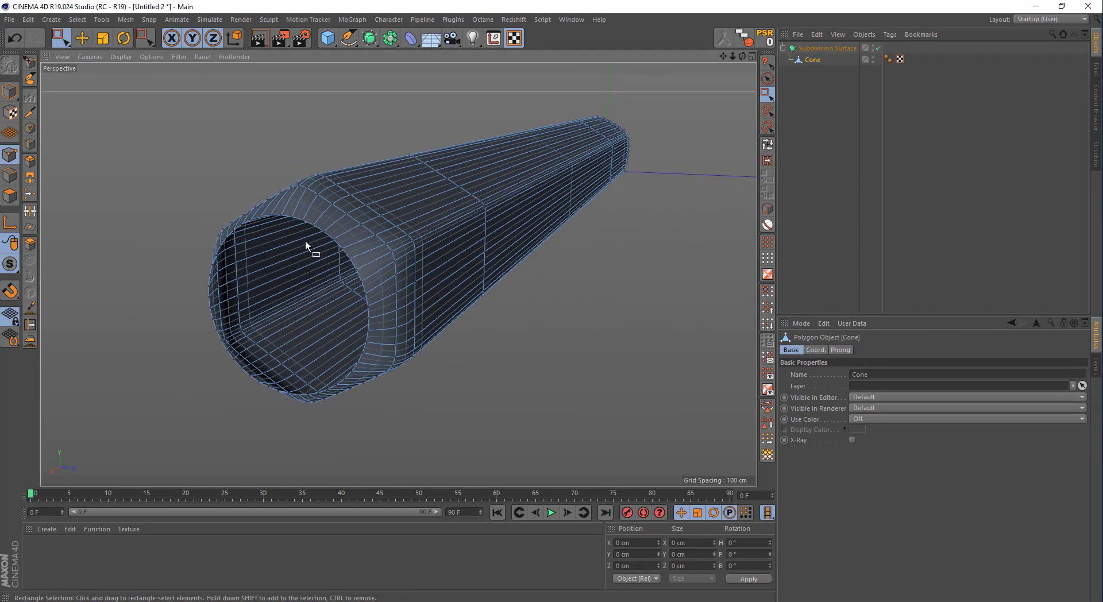
Loop-select the edges around the rear opening, extrude them inward to about 48.9 cm across, and move the new loop outward to about Y -921.6 cm.
click(10, 175)
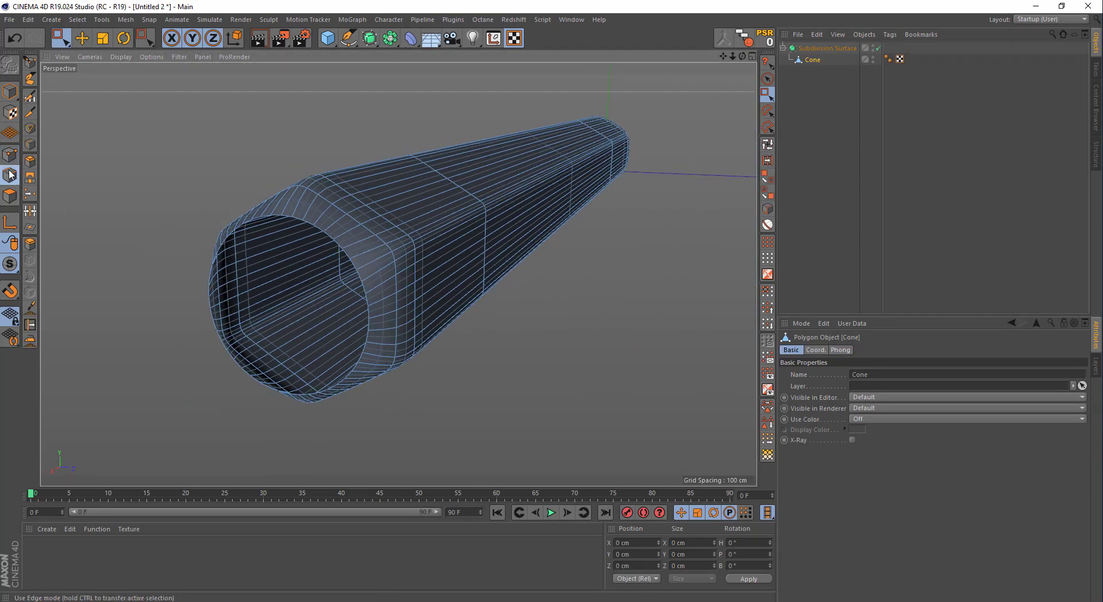
click(767, 144)
click(328, 235)
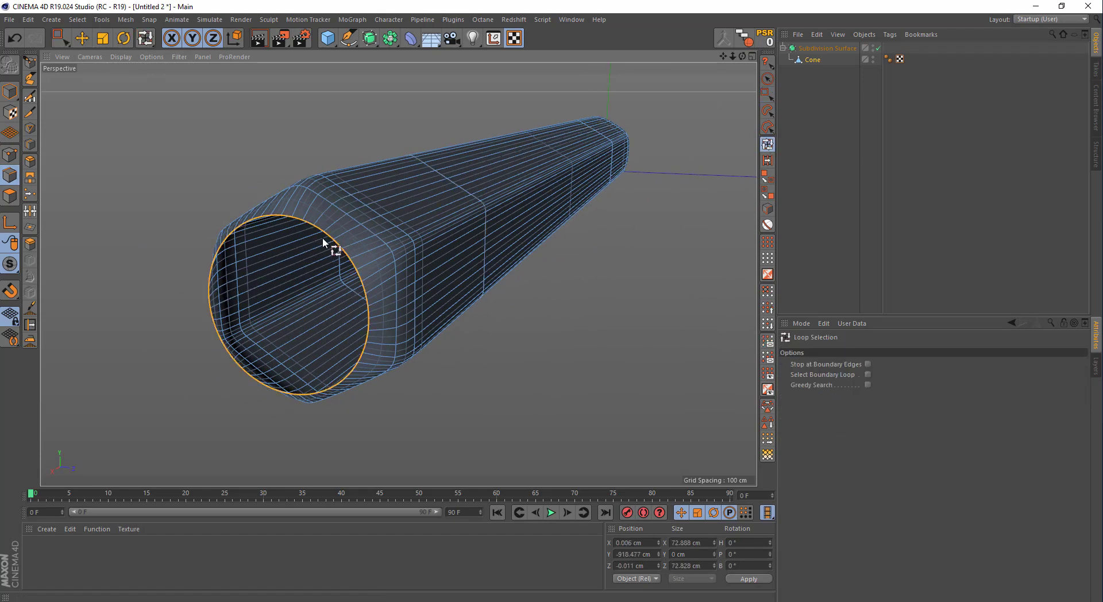
alt+drag(322, 237, 181, 174)
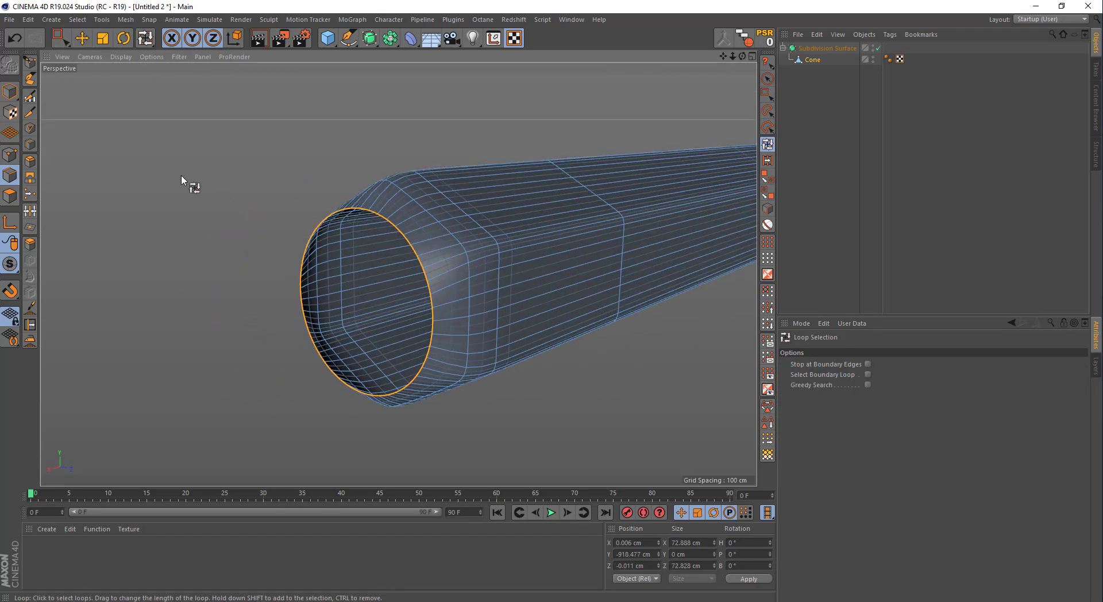
click(103, 38)
drag(312, 142, 183, 186)
key(space)
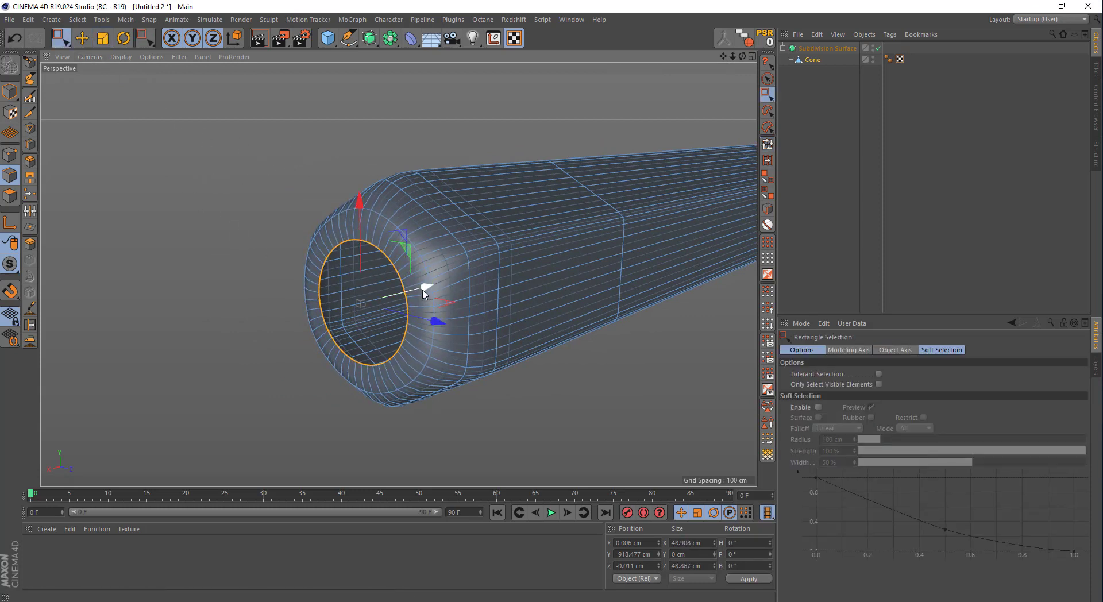
drag(425, 289, 419, 291)
alt+drag(409, 279, 316, 273)
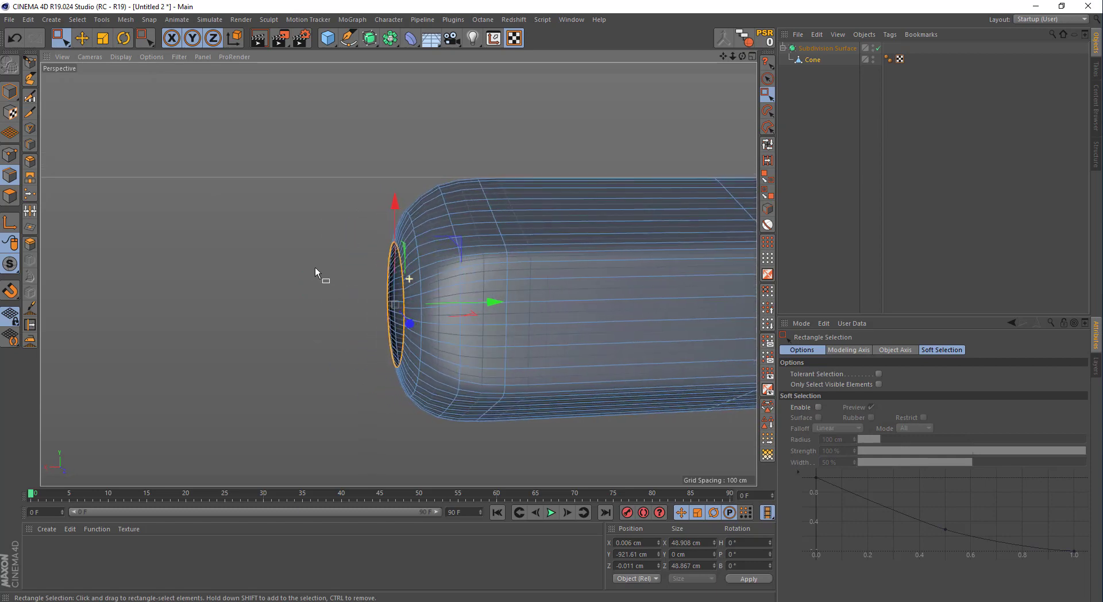
Move the rear edge loop out to about Y -922.5 cm and extrude it inward again to about 9.4 cm across.
drag(475, 306, 440, 291)
key(t)
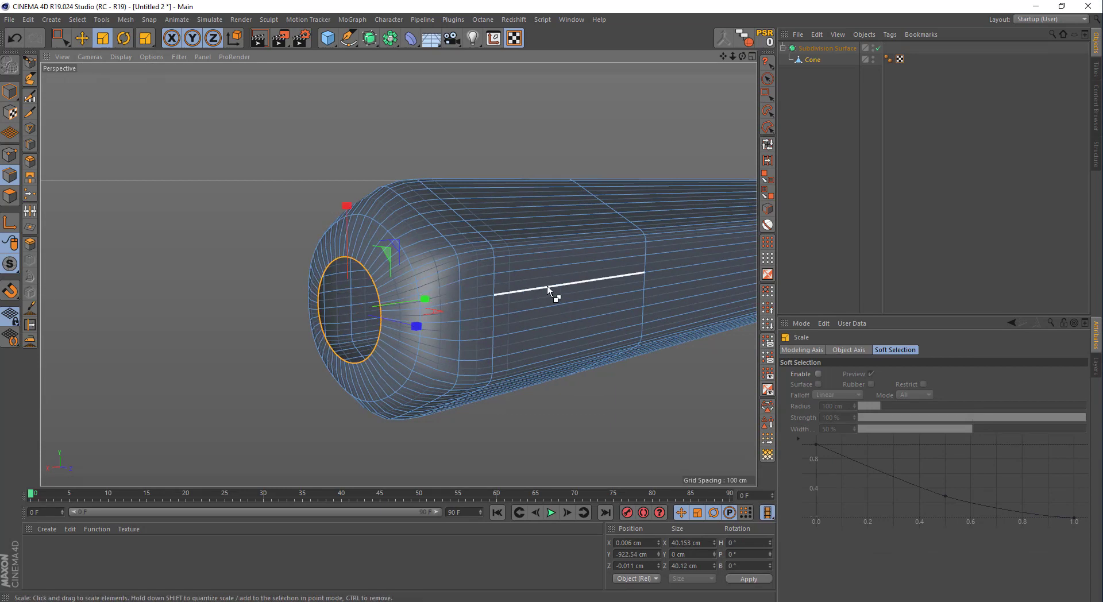
drag(547, 284, 395, 297)
drag(299, 314, 175, 360)
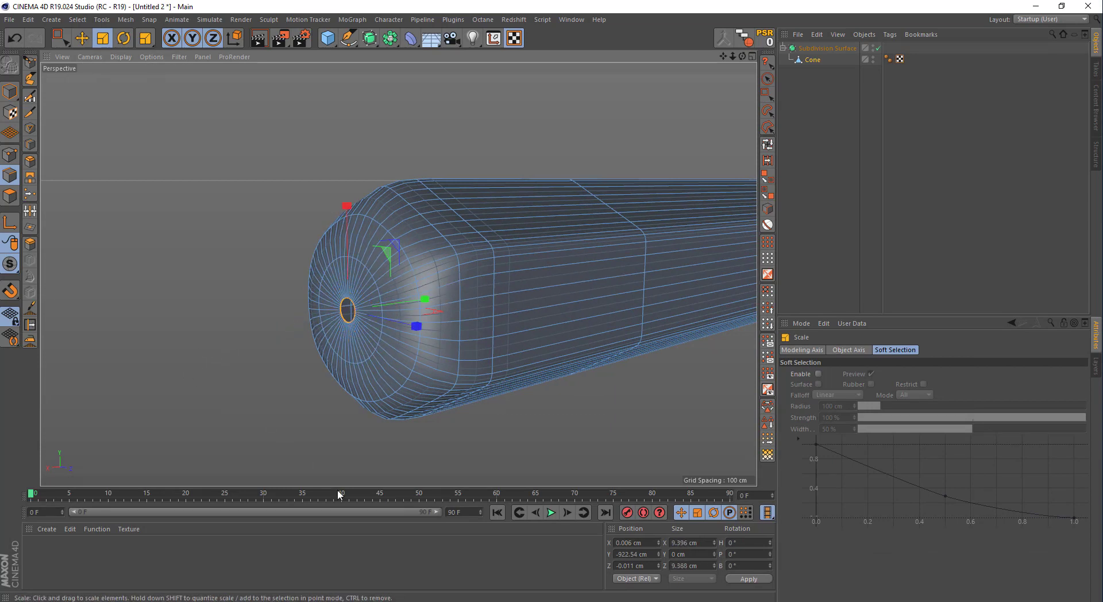
Close the rear hole by setting the edge loop's size to 0 cm on all axes, and return to Model mode.
click(712, 543)
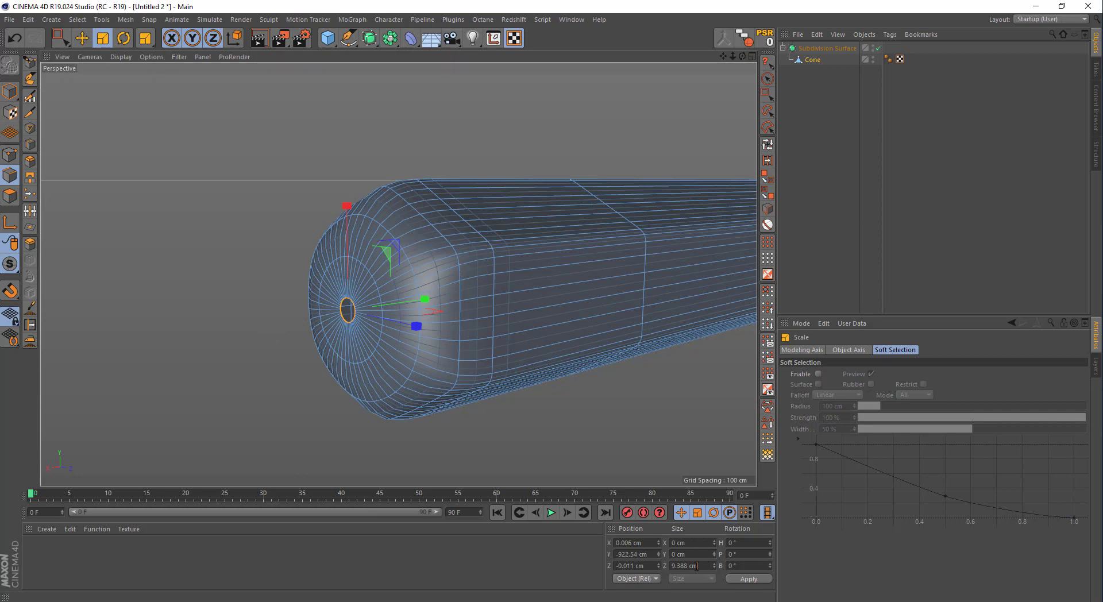
click(747, 579)
click(10, 91)
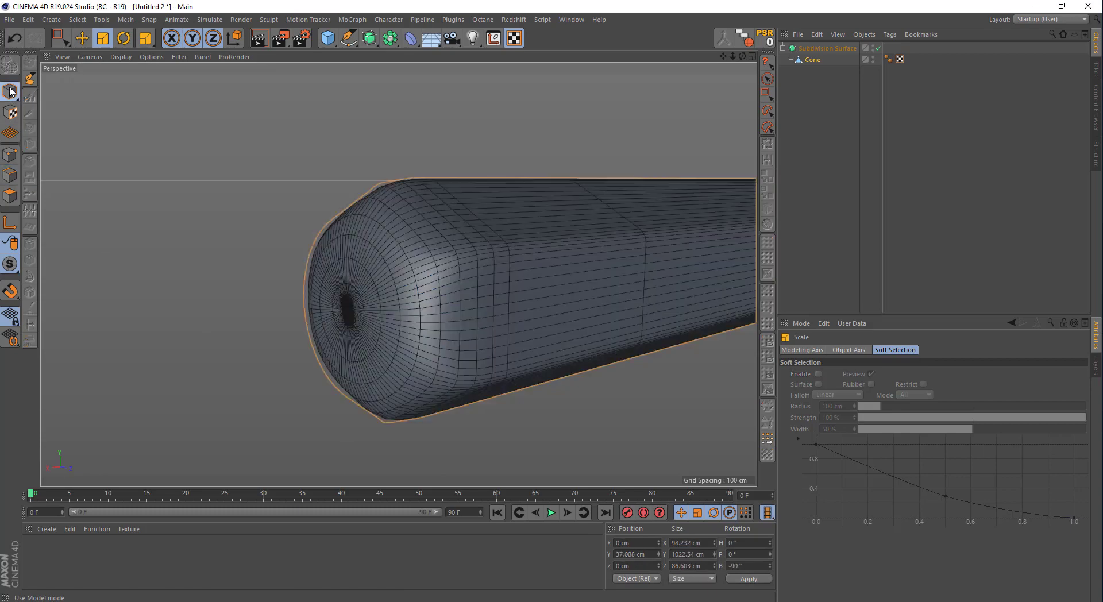
Set the viewport display to Gouraud Shading without lines and inspect the whole pencil from rear end to tip.
alt+drag(287, 201, 416, 268)
alt+middle_drag(416, 263, 289, 268)
scroll(290, 268, down, 4)
alt+middle_drag(409, 270, 331, 272)
alt+drag(440, 266, 323, 282)
alt+middle_drag(550, 264, 352, 279)
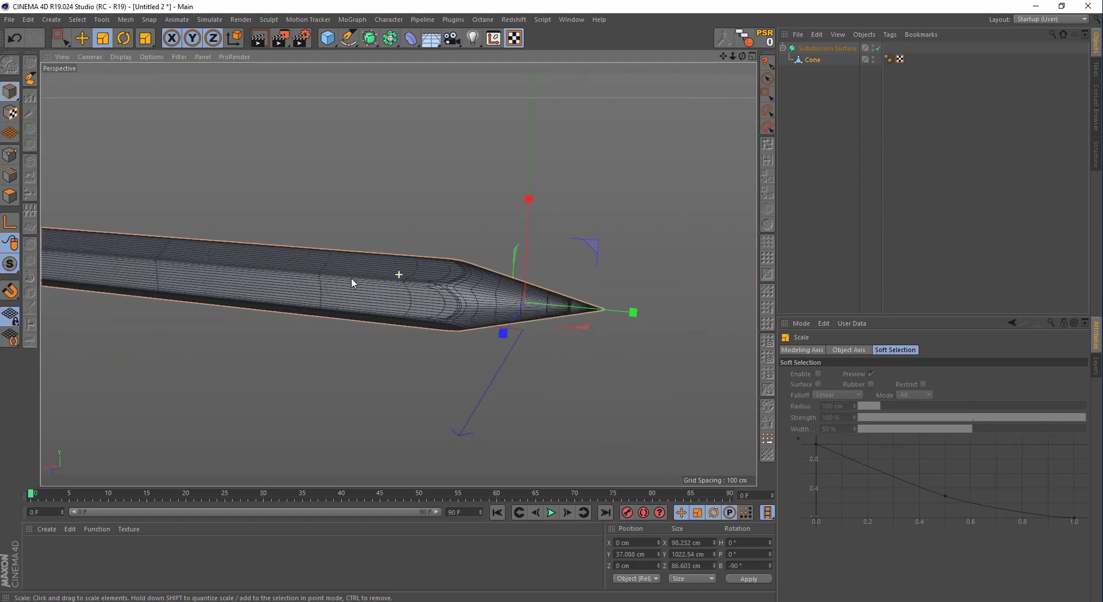
click(122, 57)
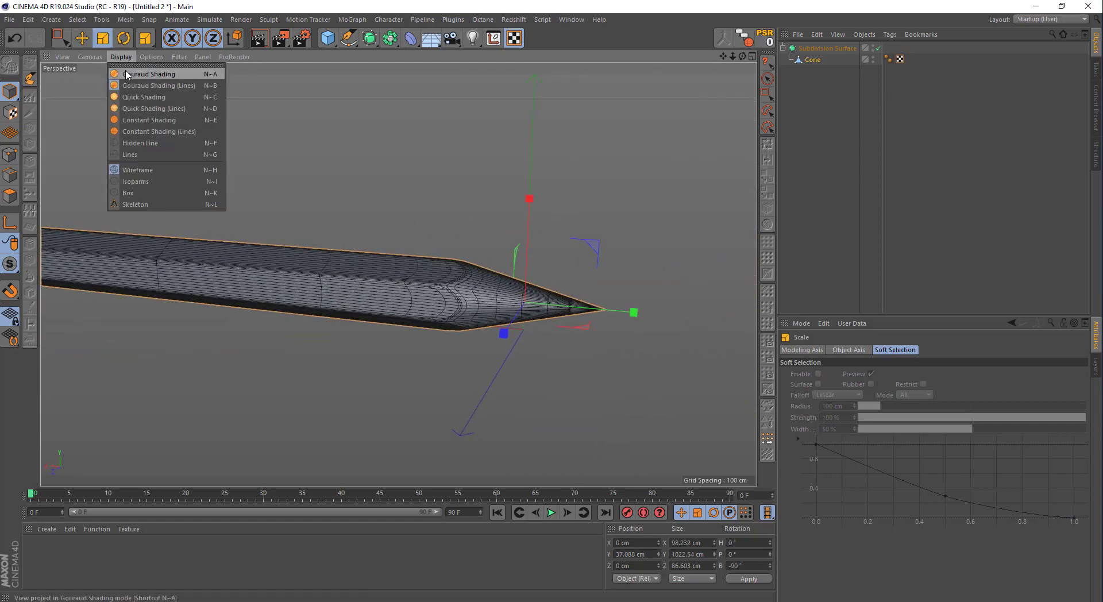
click(127, 75)
mouse_move(369, 230)
alt+mouse_down()
mouse_move(417, 445)
mouse_move(370, 274)
alt+mouse_up()
alt+drag(369, 231, 376, 165)
alt+drag(404, 229, 465, 237)
scroll(445, 242, down, 3)
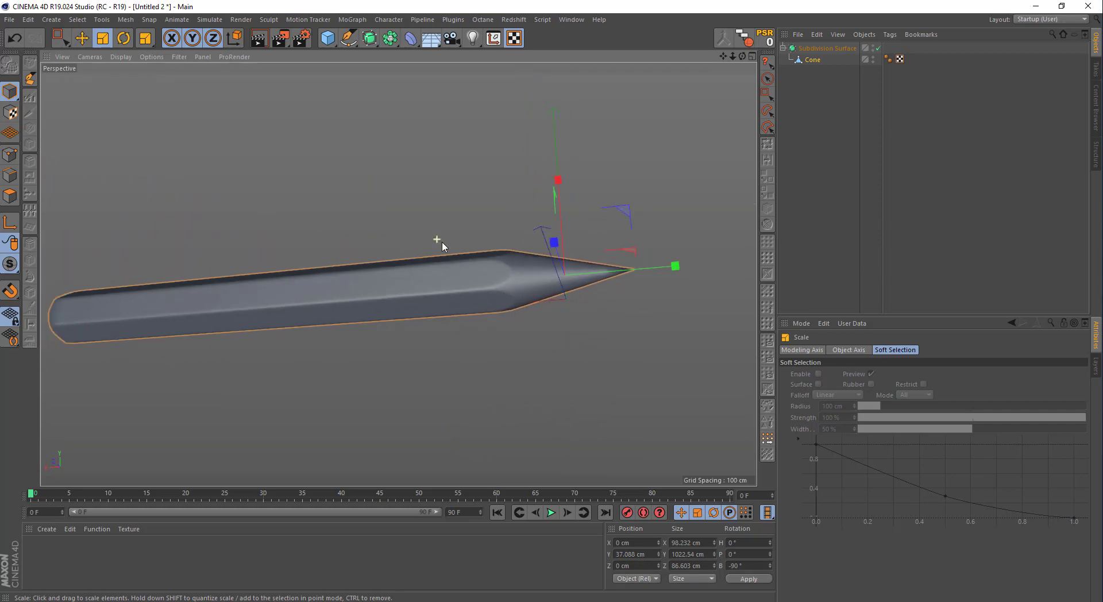
alt+middle_drag(389, 234, 439, 240)
Select all rear-end points of the Cone in the Front view and move them away from the tip to lengthen the shaft.
click(808, 59)
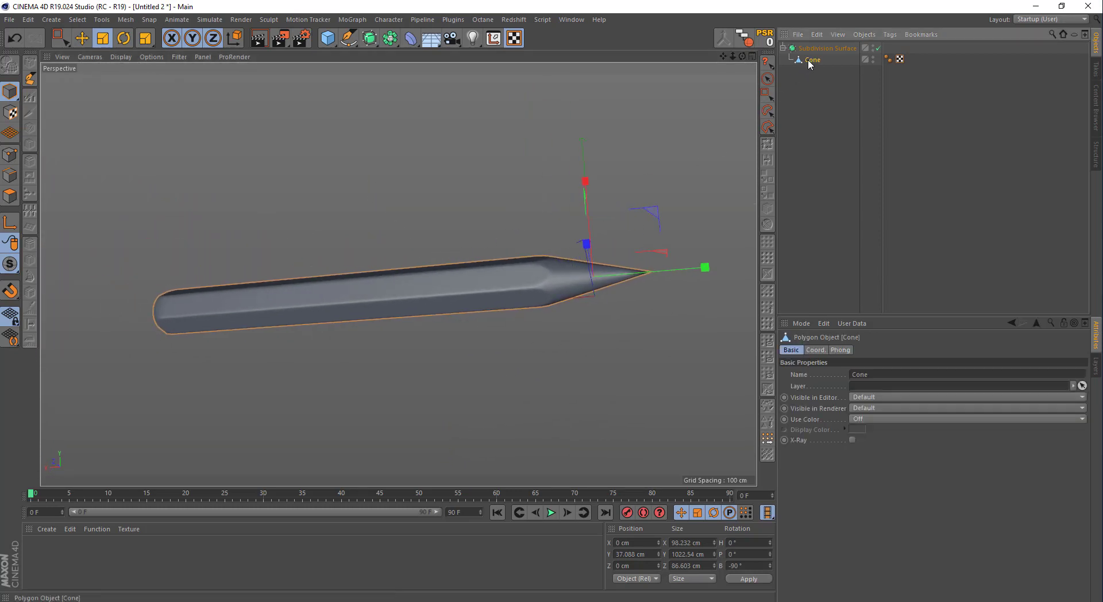
click(9, 160)
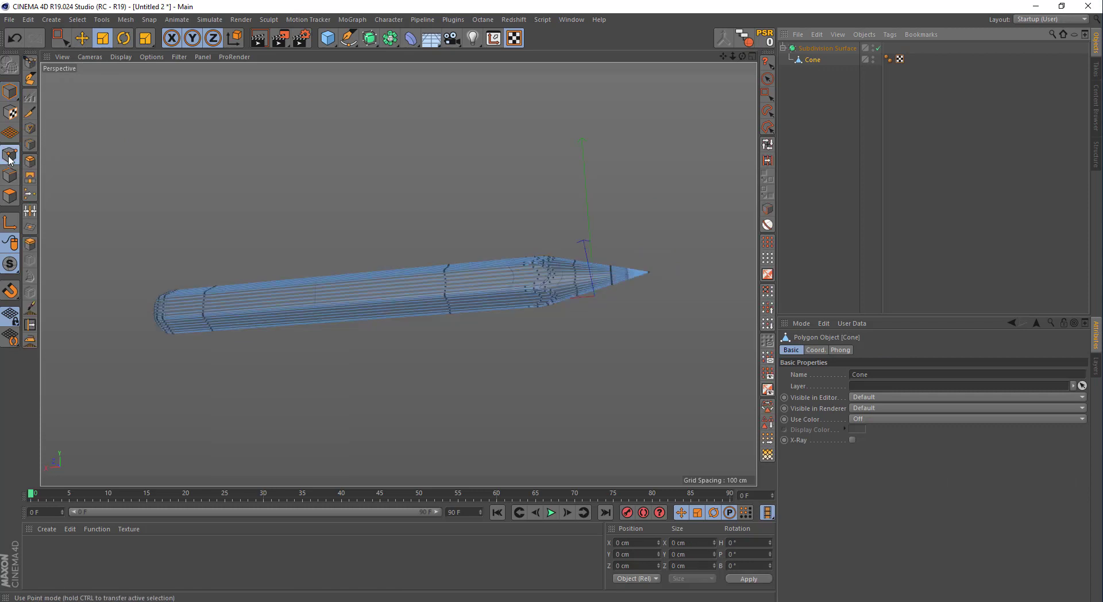
alt+middle_drag(223, 212, 294, 191)
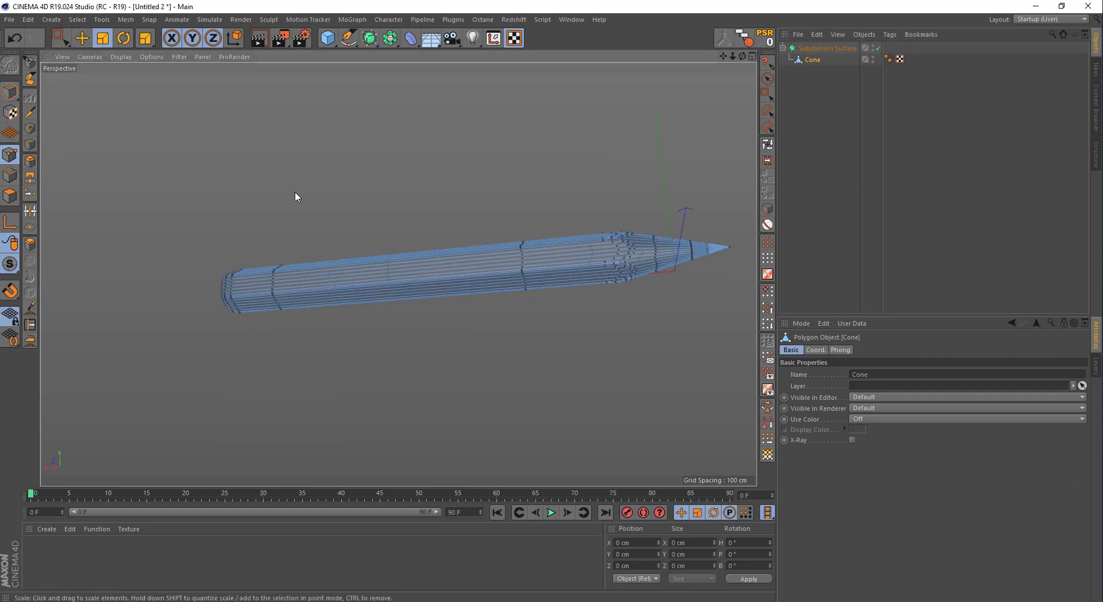
middle_click(343, 197)
middle_click(518, 312)
scroll(520, 308, down, 2)
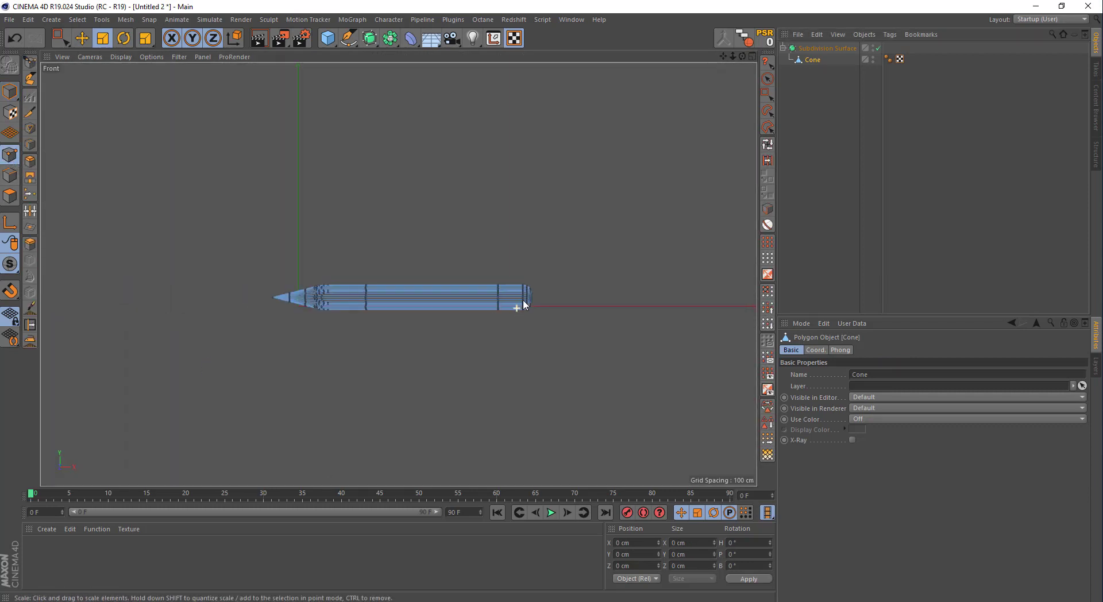
click(766, 95)
drag(464, 250, 580, 339)
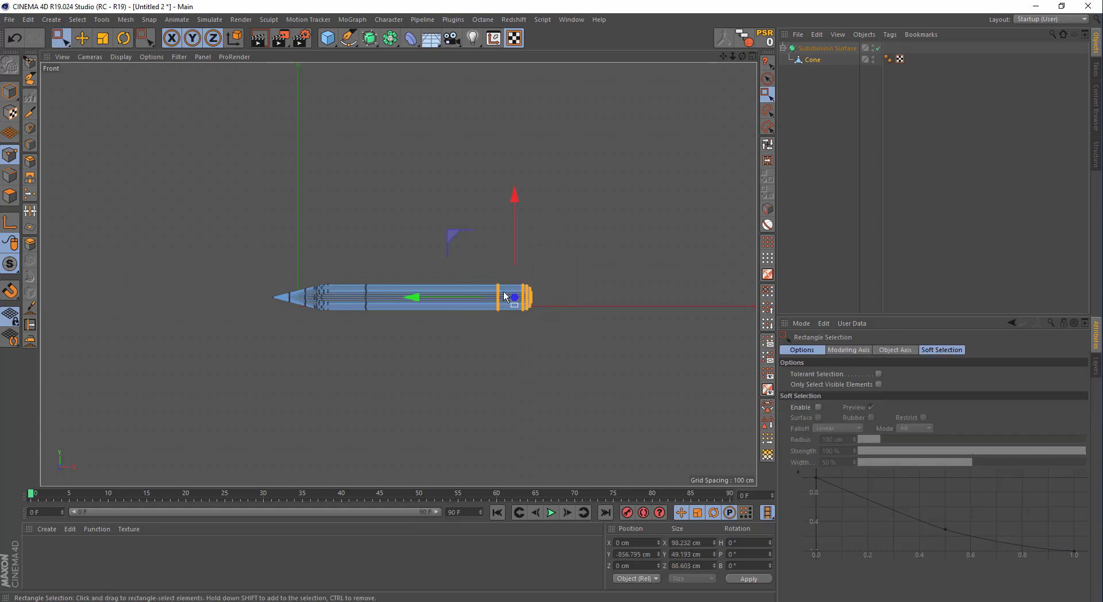
drag(443, 302, 577, 299)
Select the ring of points on the shaft just behind the sharpened section and move it to about Y -270.9 cm.
drag(351, 339, 351, 338)
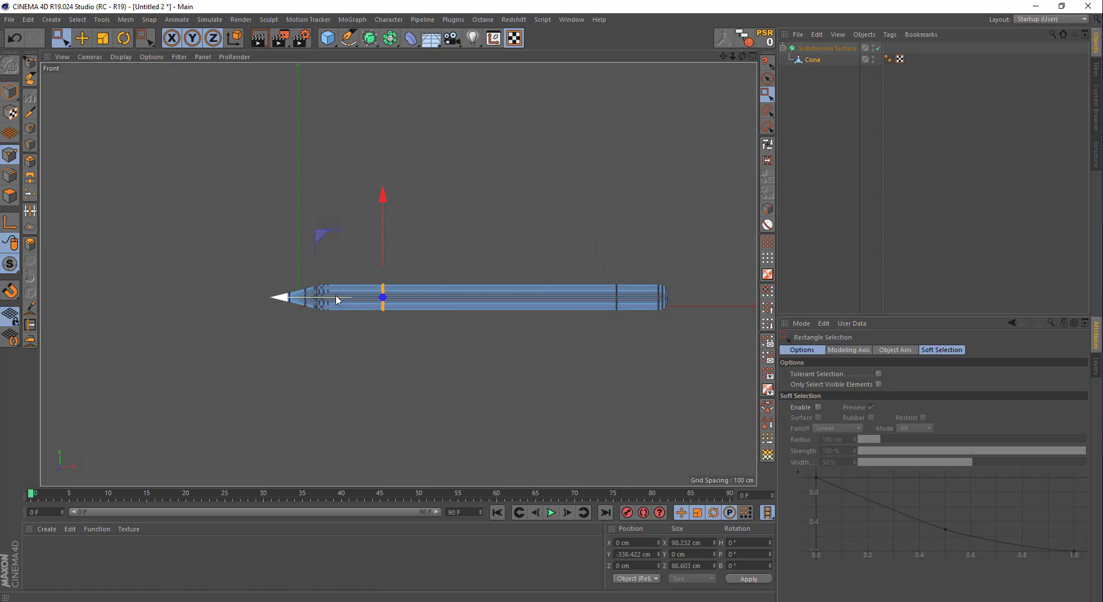
drag(338, 299, 329, 299)
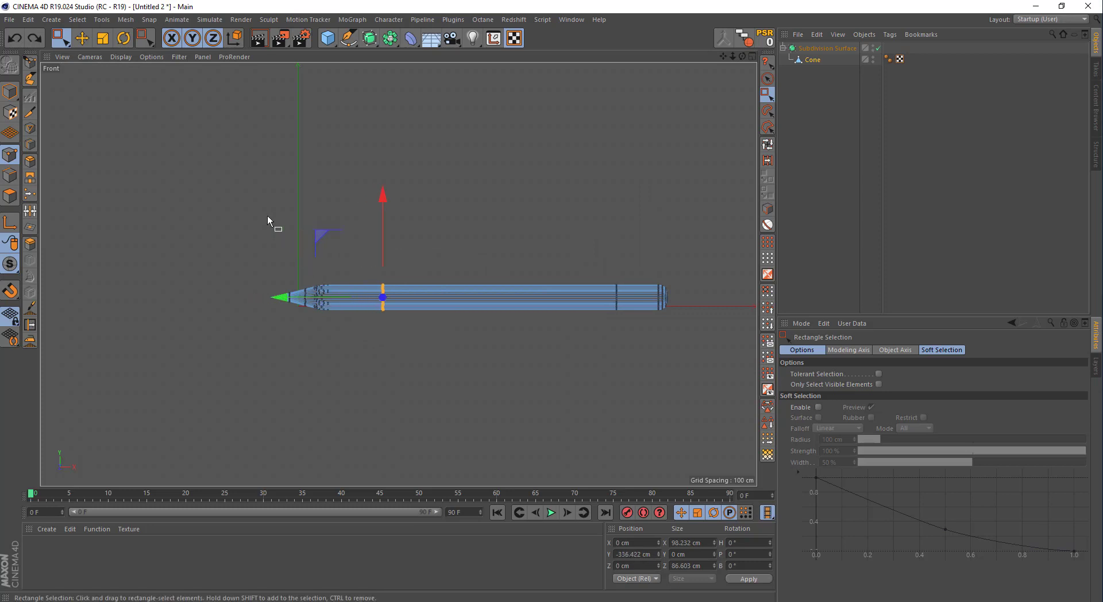
middle_click(267, 216)
scroll(335, 148, up, 5)
mouse_move(335, 148)
alt+mouse_down()
mouse_move(316, 173)
mouse_move(320, 226)
mouse_move(236, 182)
alt+mouse_up()
scroll(229, 143, up, 4)
mouse_move(303, 167)
alt+mouse_down()
mouse_move(332, 174)
mouse_move(211, 139)
mouse_move(260, 171)
mouse_move(283, 167)
alt+mouse_up()
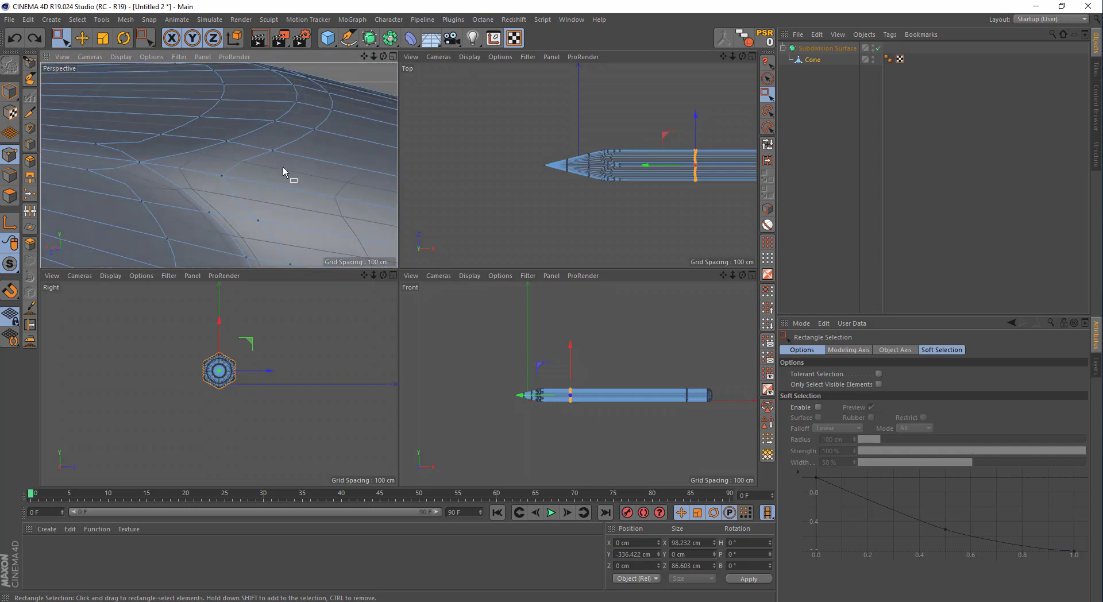
scroll(546, 405, up, 4)
mouse_move(577, 387)
mouse_down()
mouse_move(545, 384)
mouse_move(555, 389)
mouse_up()
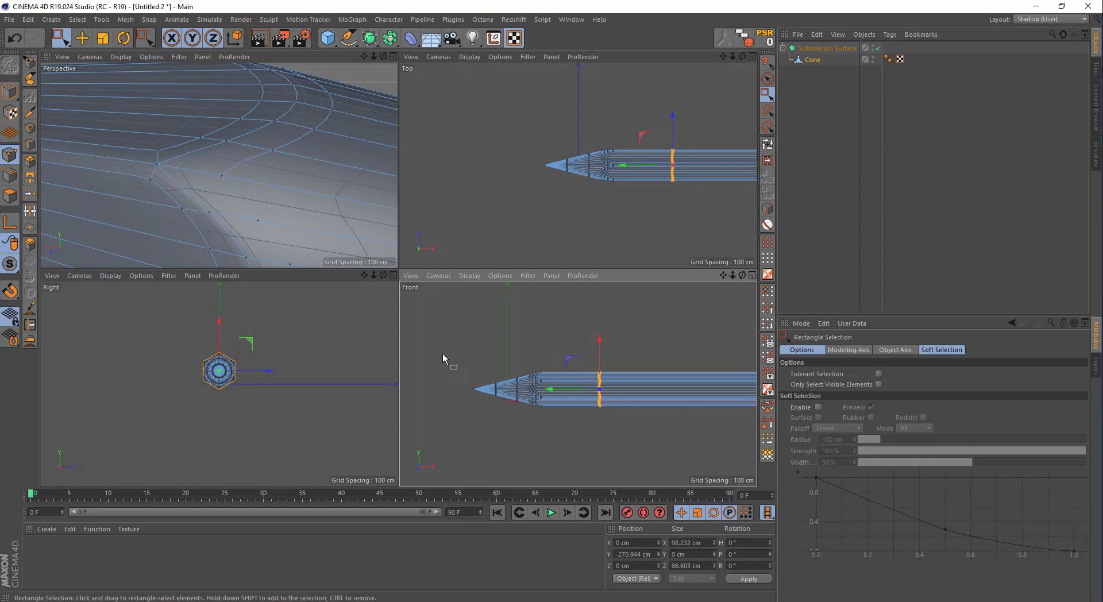
Select all points of the sharpened tip and scale them along the pencil's length to about 209.5 cm.
drag(440, 353, 559, 423)
key(t)
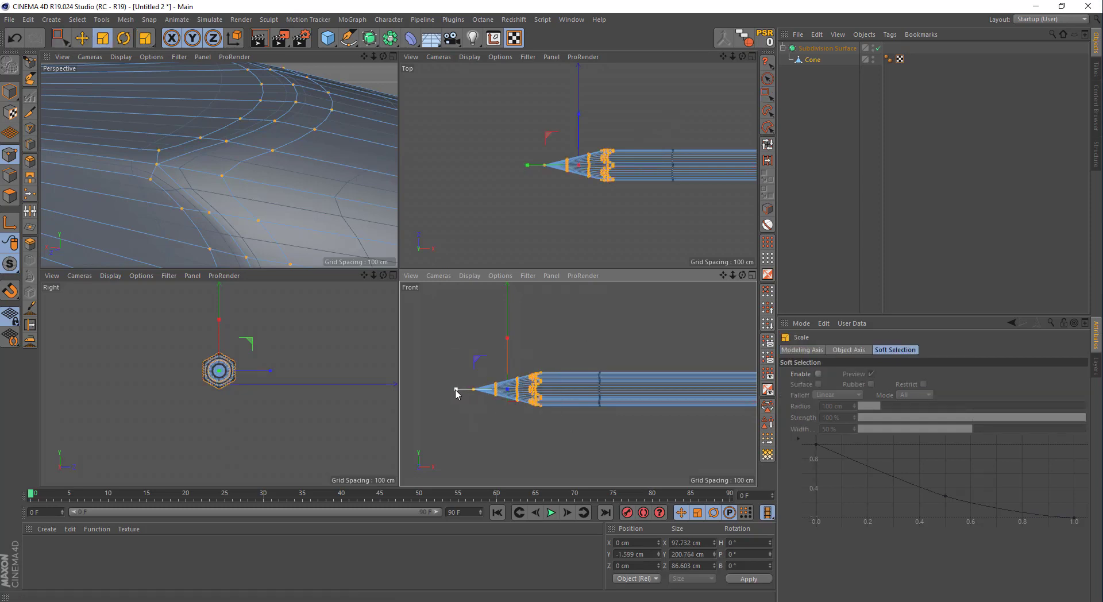
mouse_move(458, 387)
mouse_down()
mouse_move(448, 382)
mouse_move(453, 394)
mouse_up()
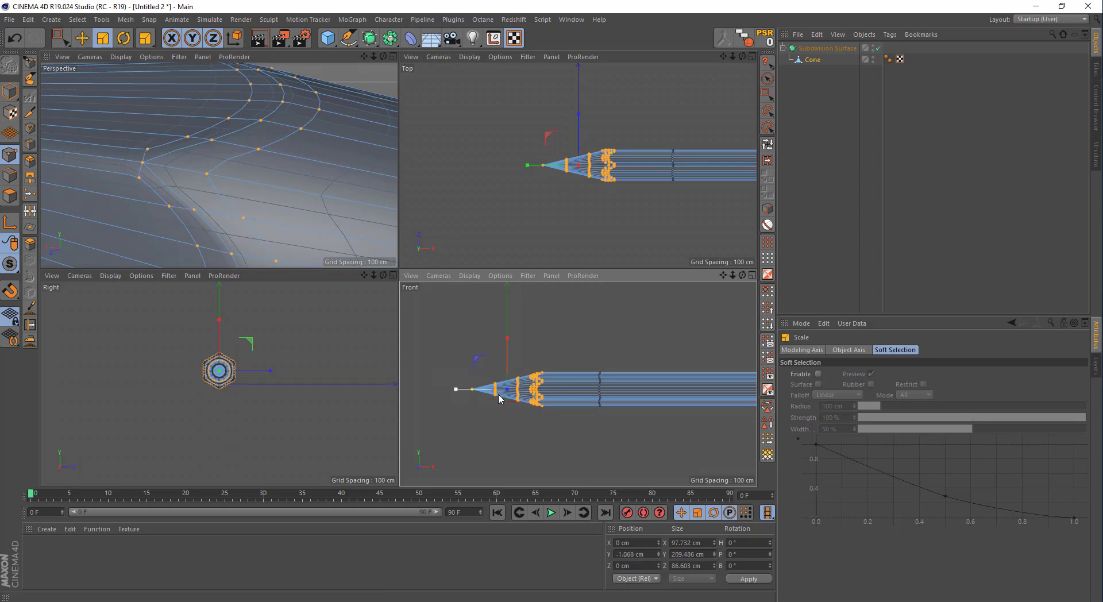
Move the ring of shaft points behind the sharpened section back to about Y -311.7 cm.
key(space)
drag(586, 357, 633, 419)
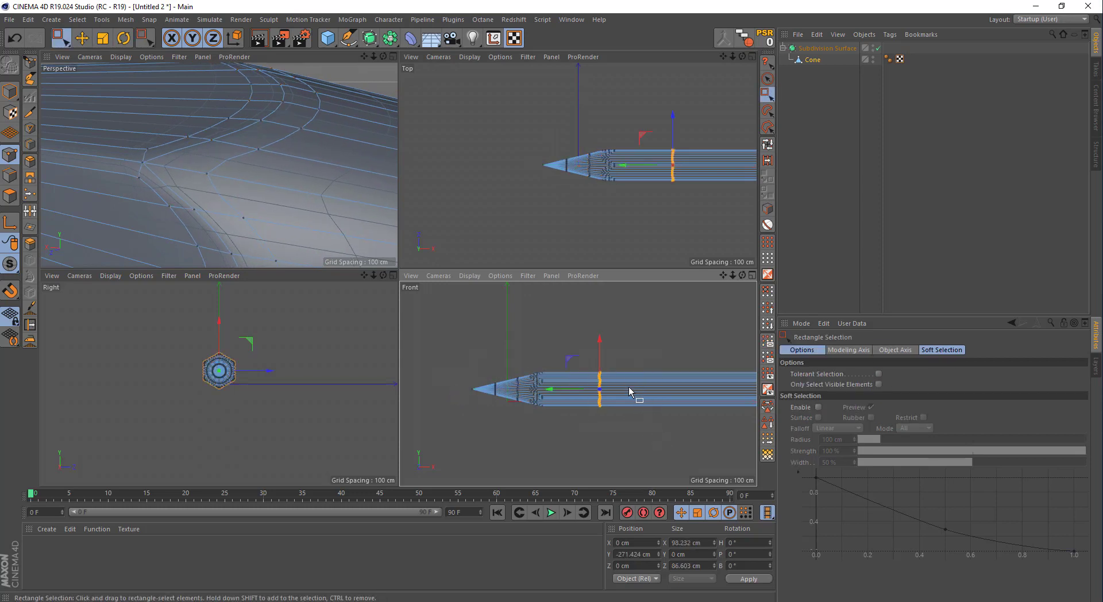
drag(567, 392, 587, 395)
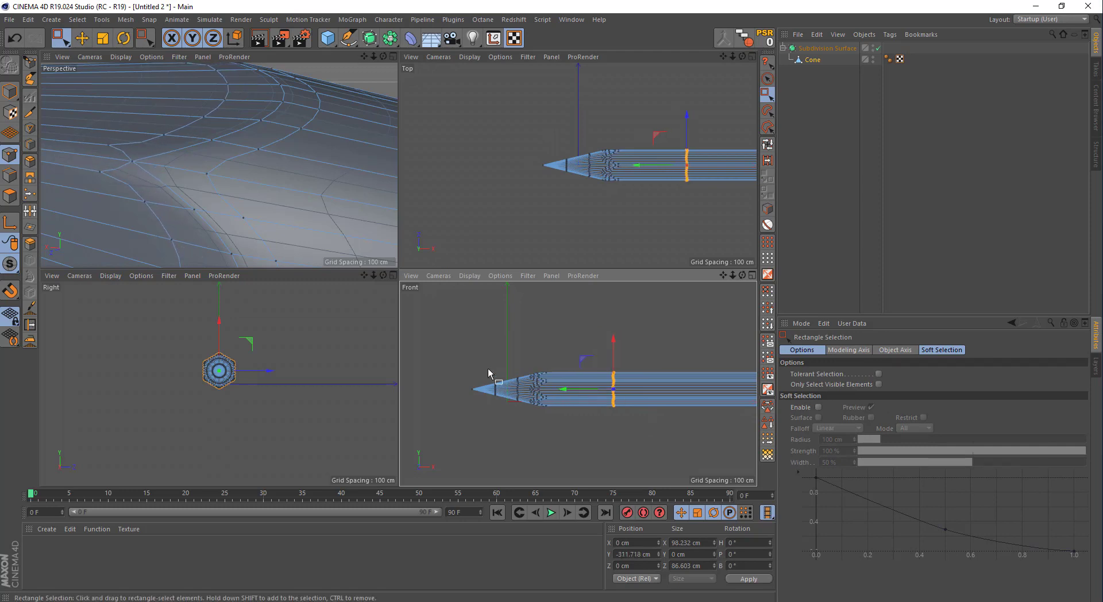
Reselect the sharpened tip's points and stretch them lengthwise to about 213.9 cm, checking the taper in the Perspective view.
drag(446, 340, 565, 422)
key(t)
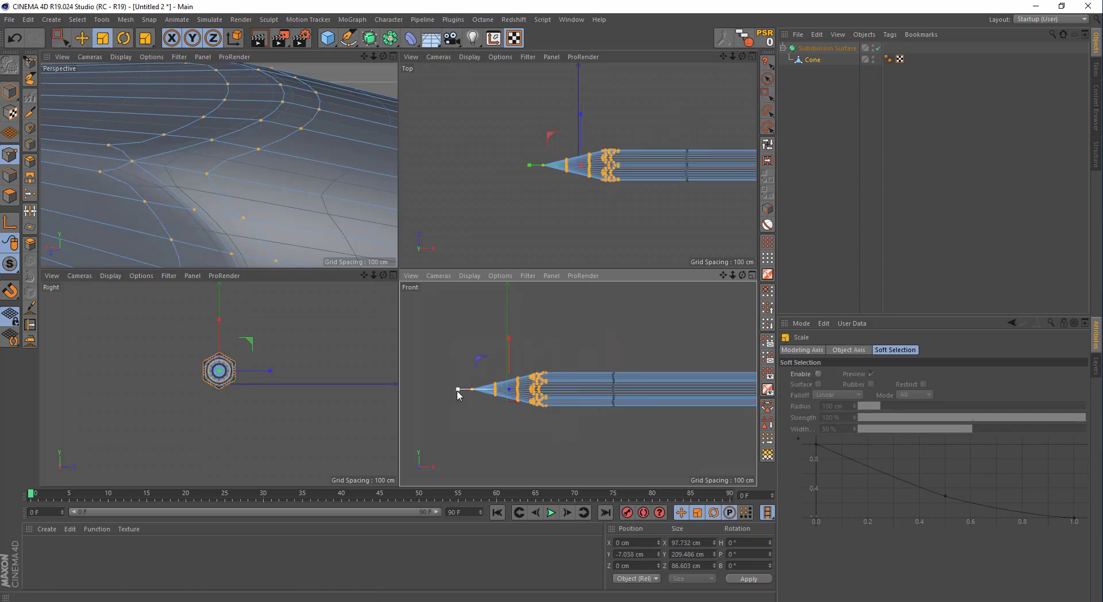
drag(460, 389, 454, 393)
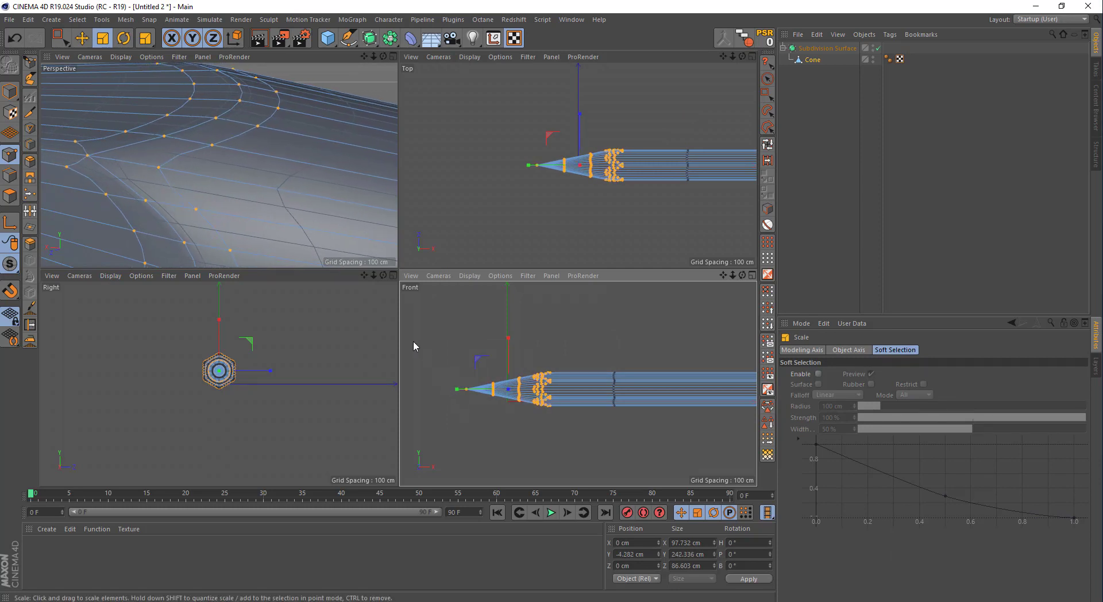
middle_click(311, 219)
scroll(349, 262, down, 12)
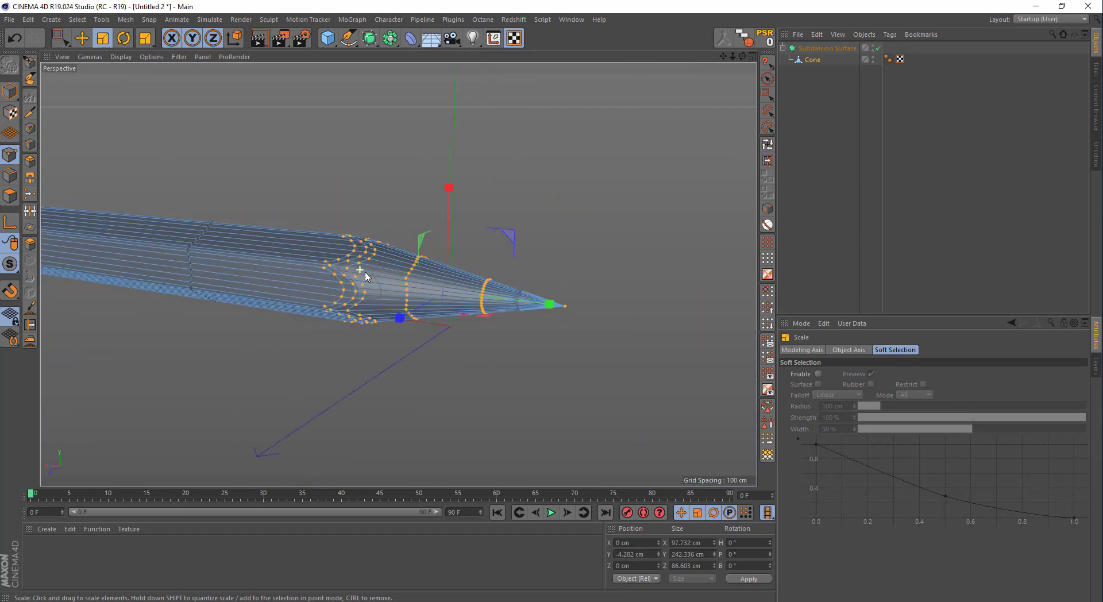
mouse_move(365, 277)
alt+mouse_down()
mouse_move(731, 304)
mouse_move(720, 308)
alt+mouse_up()
key(0)
Shift the ring of shaft points behind the tip to about Y -298.1 cm, then deselect everything to check the smooth surface.
middle_click(476, 273)
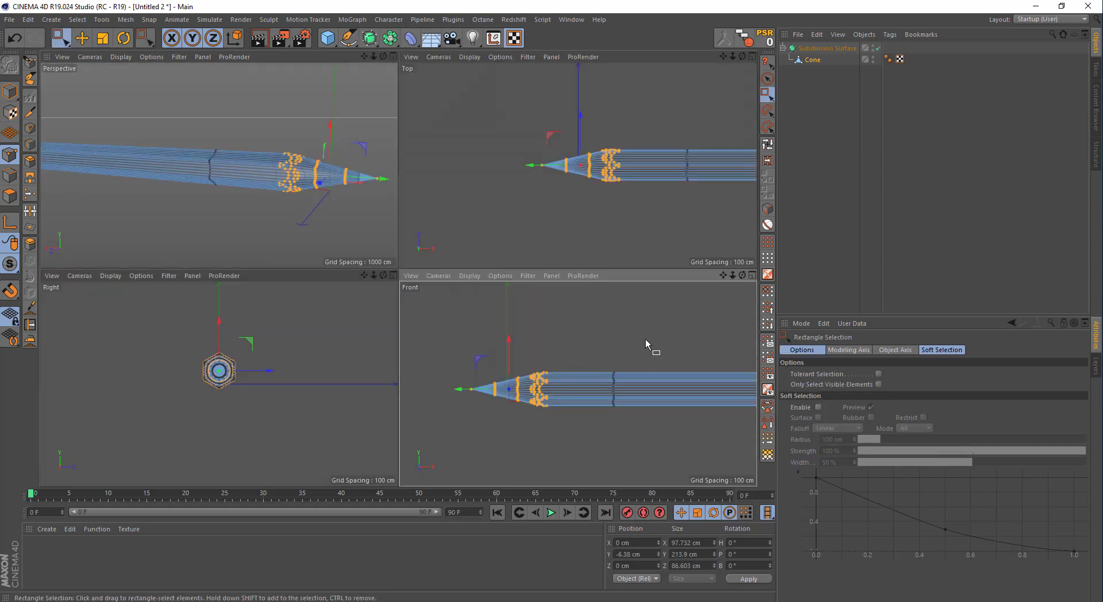
drag(649, 345, 571, 393)
middle_click(351, 198)
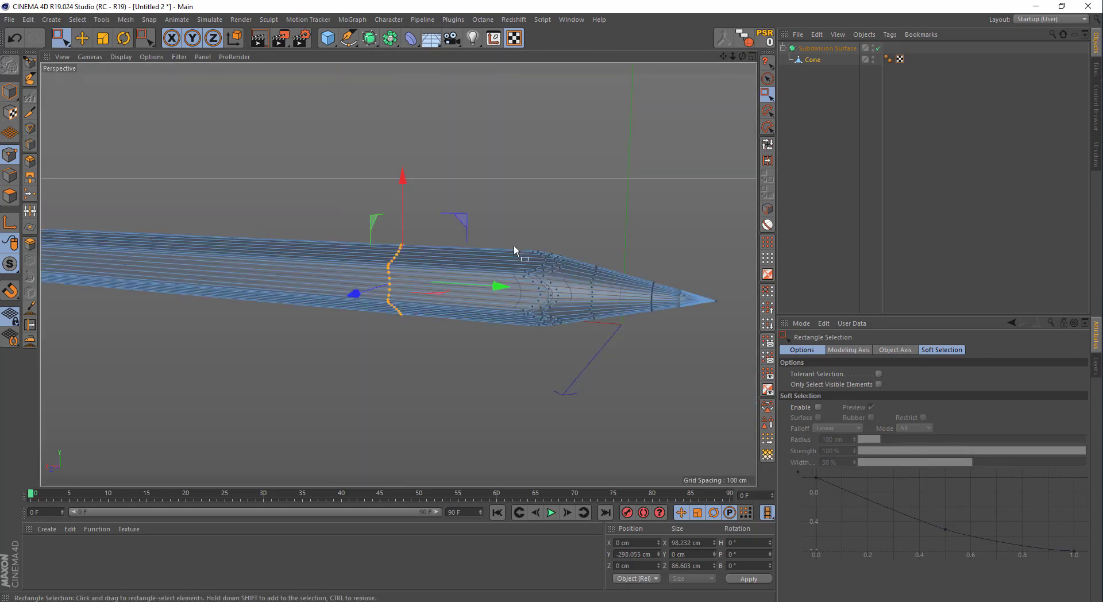
click(694, 175)
click(800, 171)
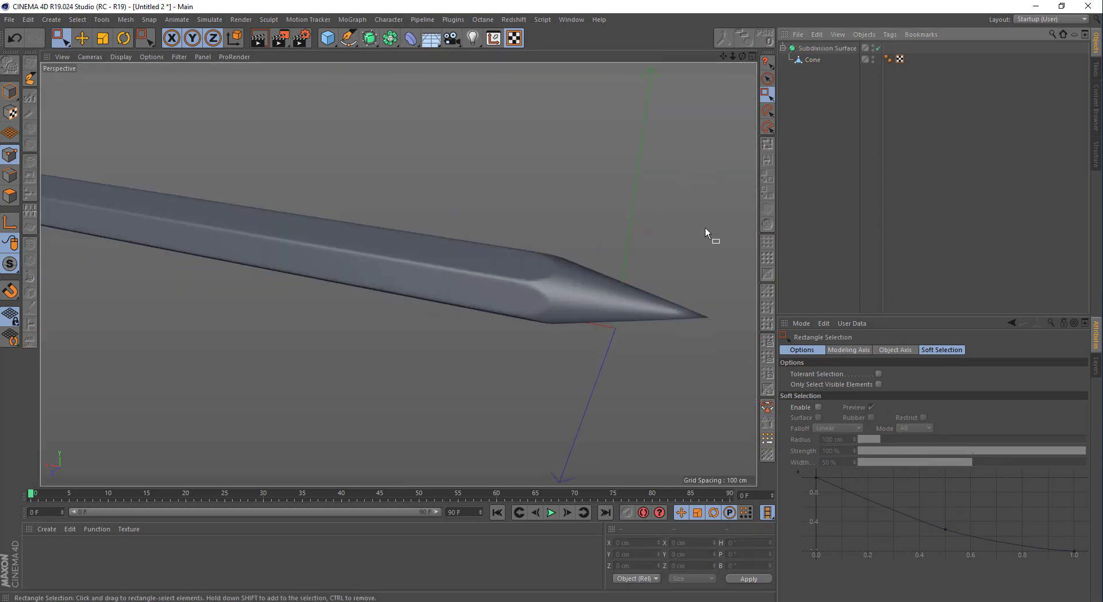
Line-cut the Cone's tip twice at a slant in the Front view with Visible Only off, once partway along and once near the point.
alt+middle_drag(705, 228, 512, 263)
middle_click(512, 264)
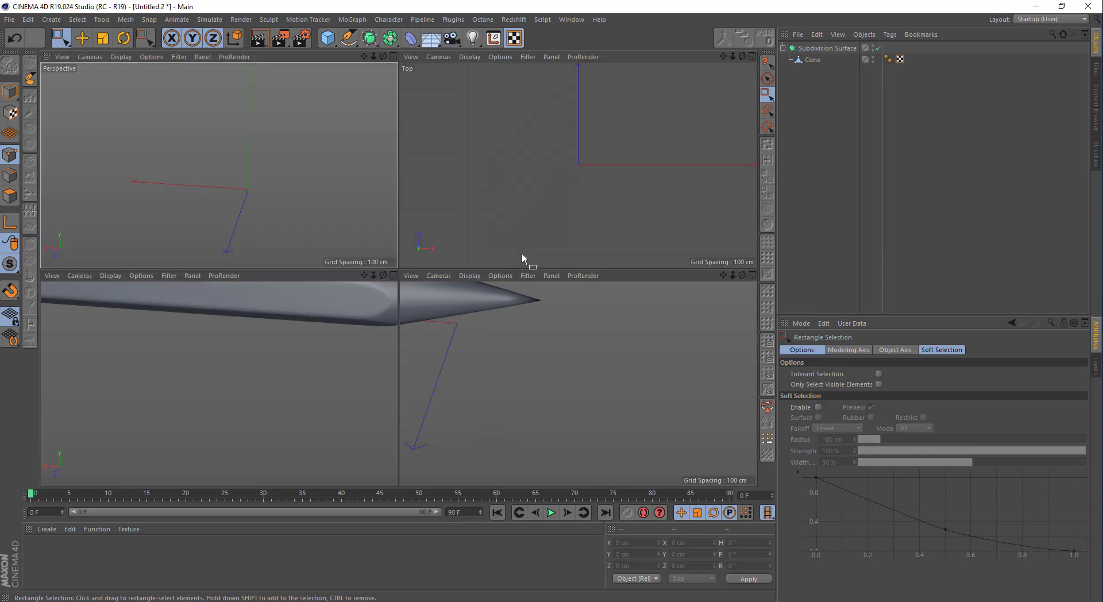
middle_click(533, 340)
scroll(222, 278, up, 4)
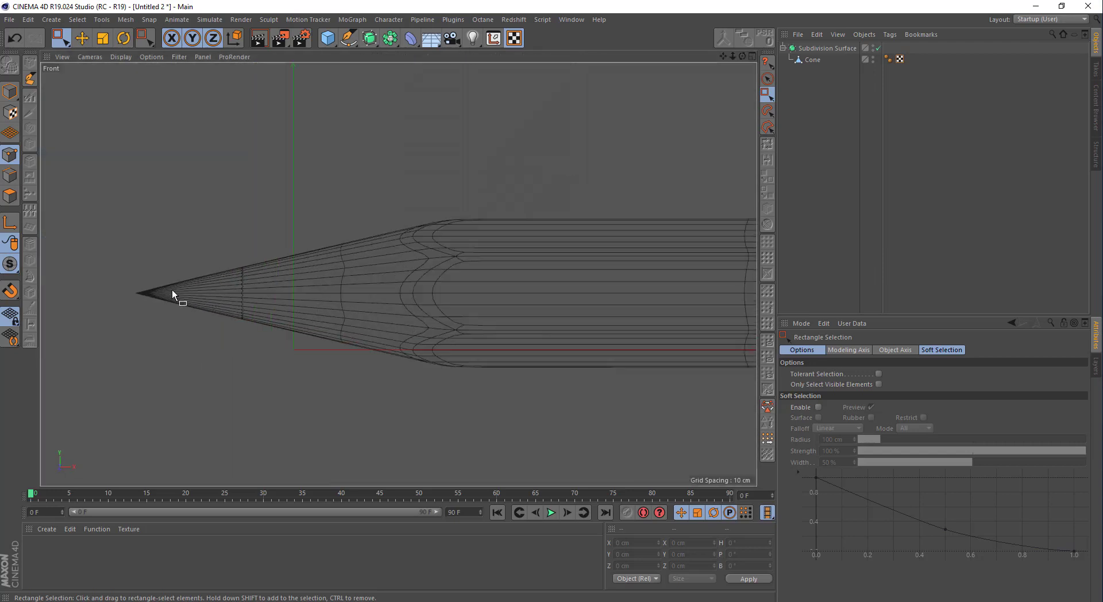
alt+middle_drag(172, 295, 349, 287)
click(808, 59)
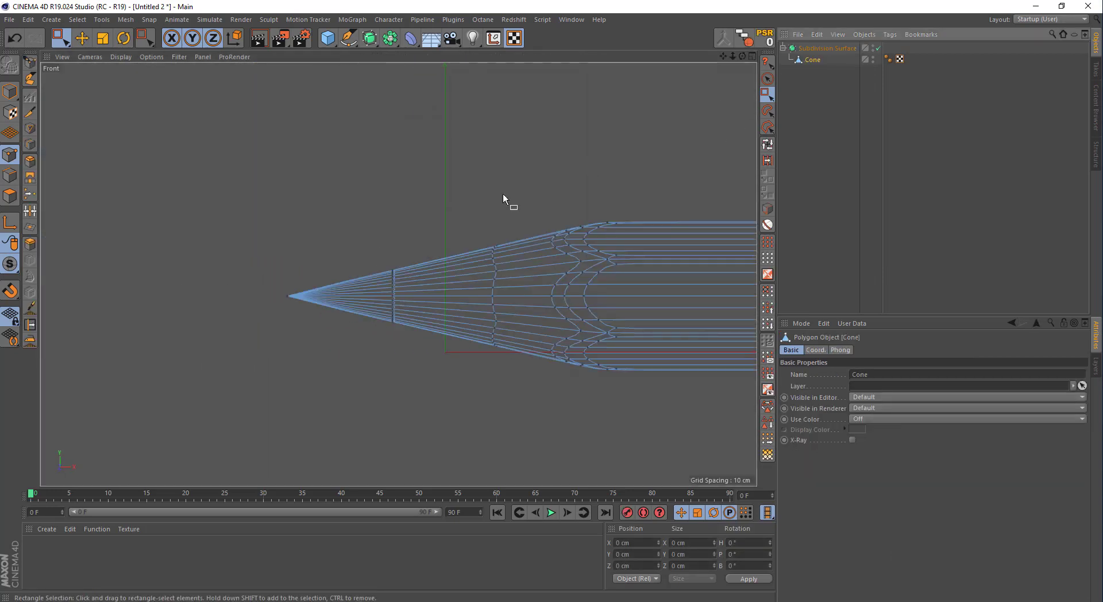
scroll(312, 275, up, 4)
alt+middle_drag(308, 274, 305, 215)
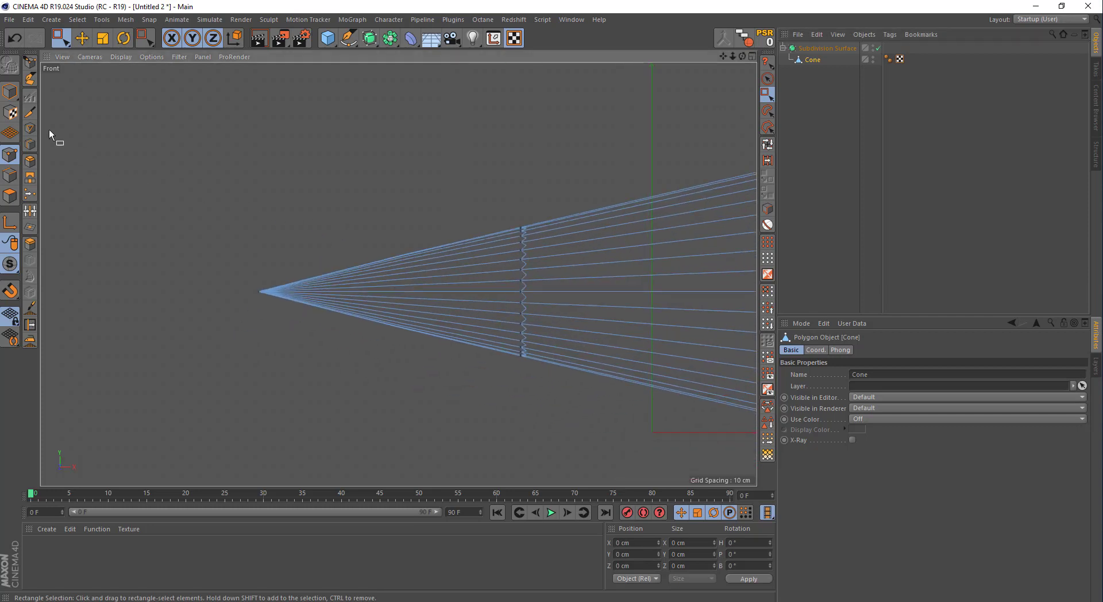
click(30, 113)
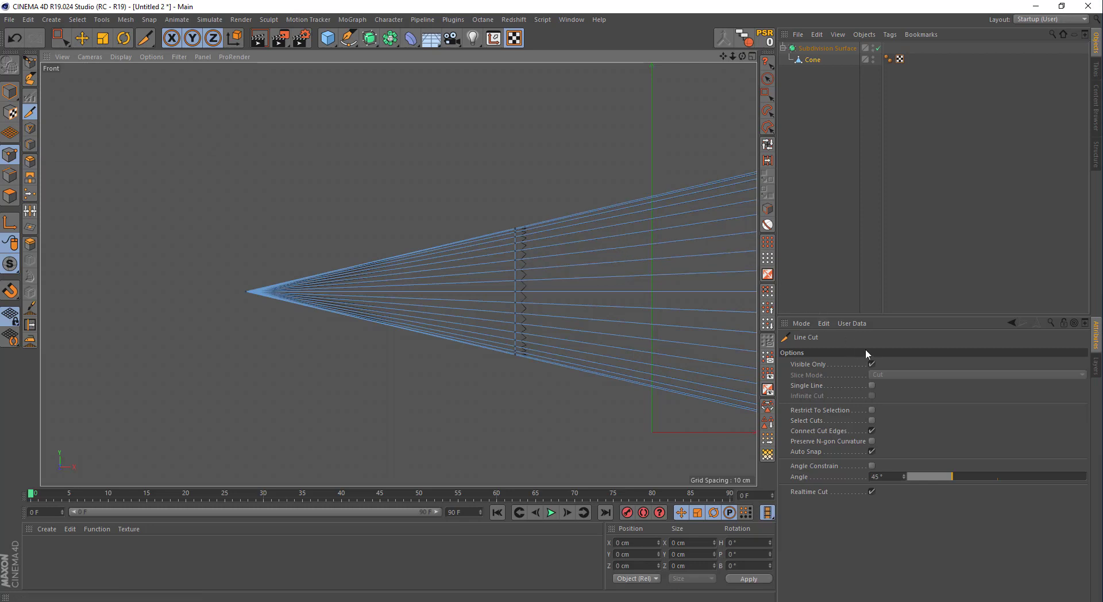
click(871, 363)
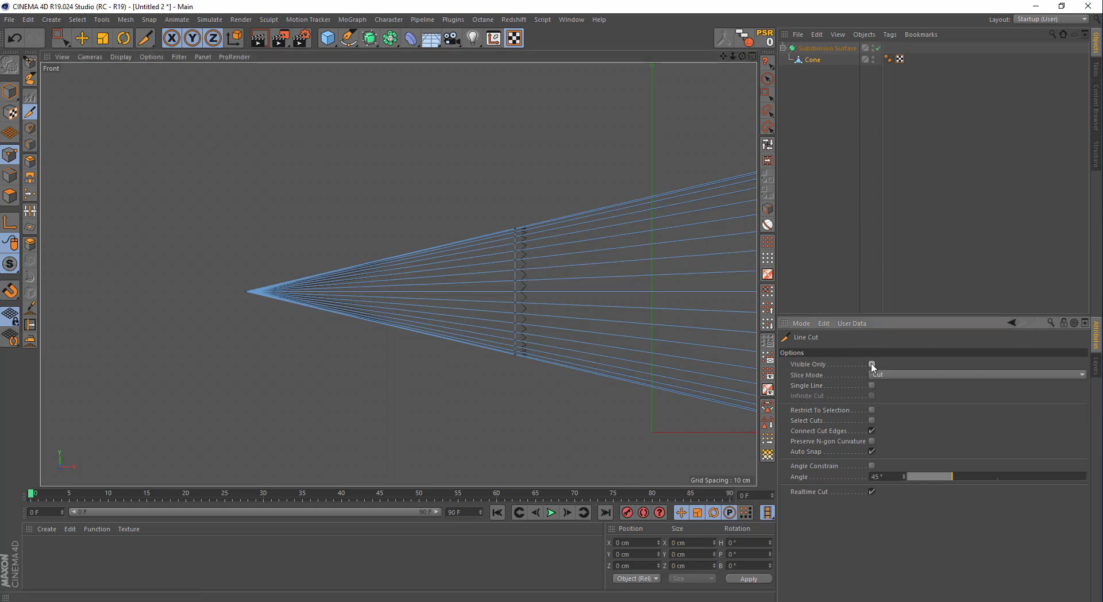
drag(511, 188, 421, 402)
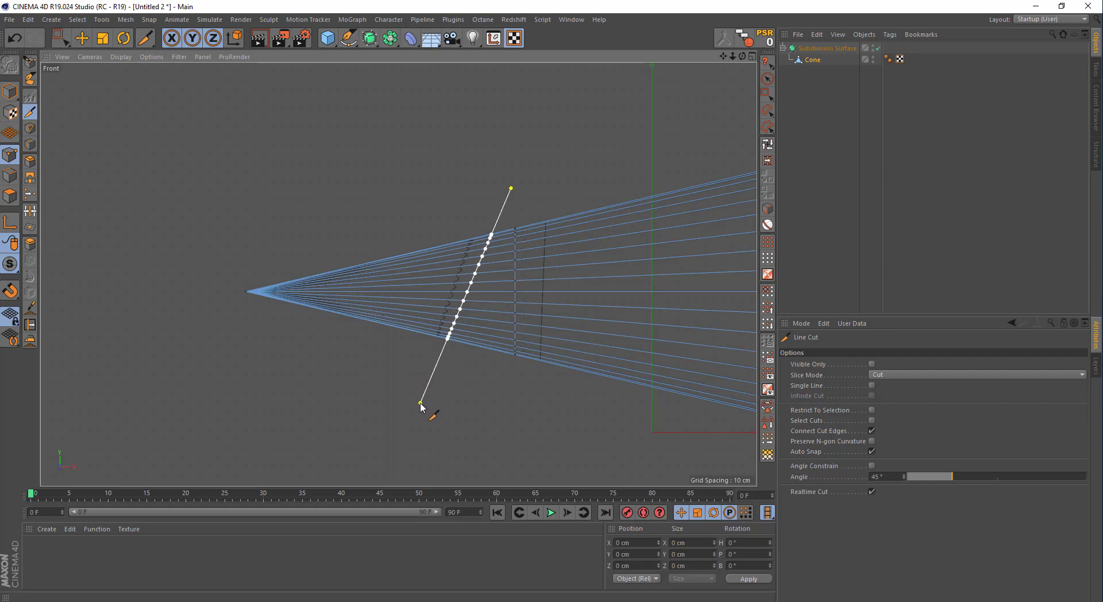
key(Escape)
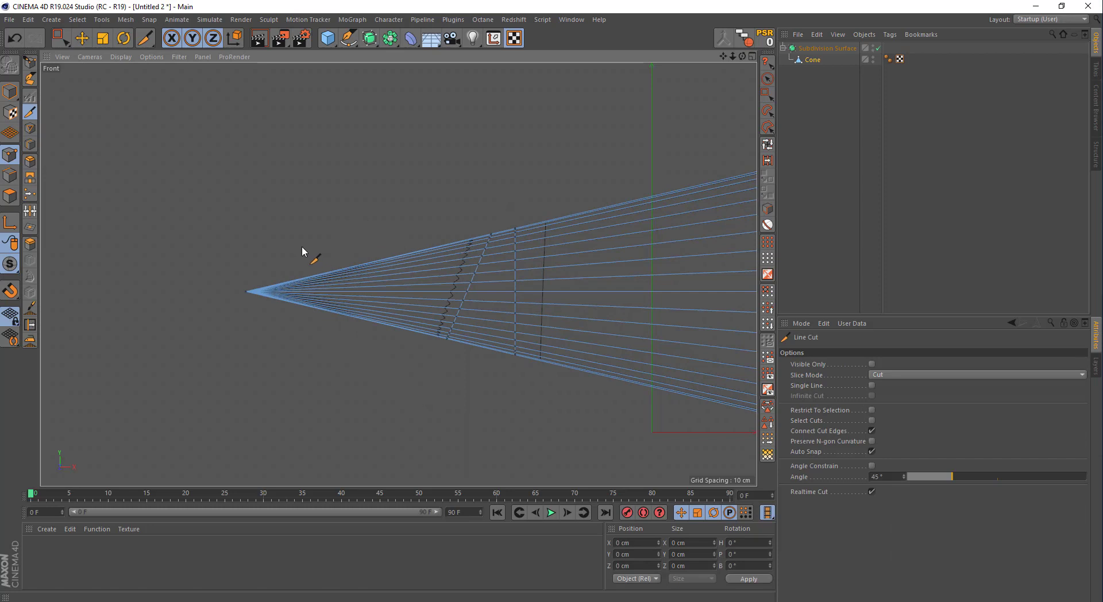
drag(291, 255, 270, 342)
key(space)
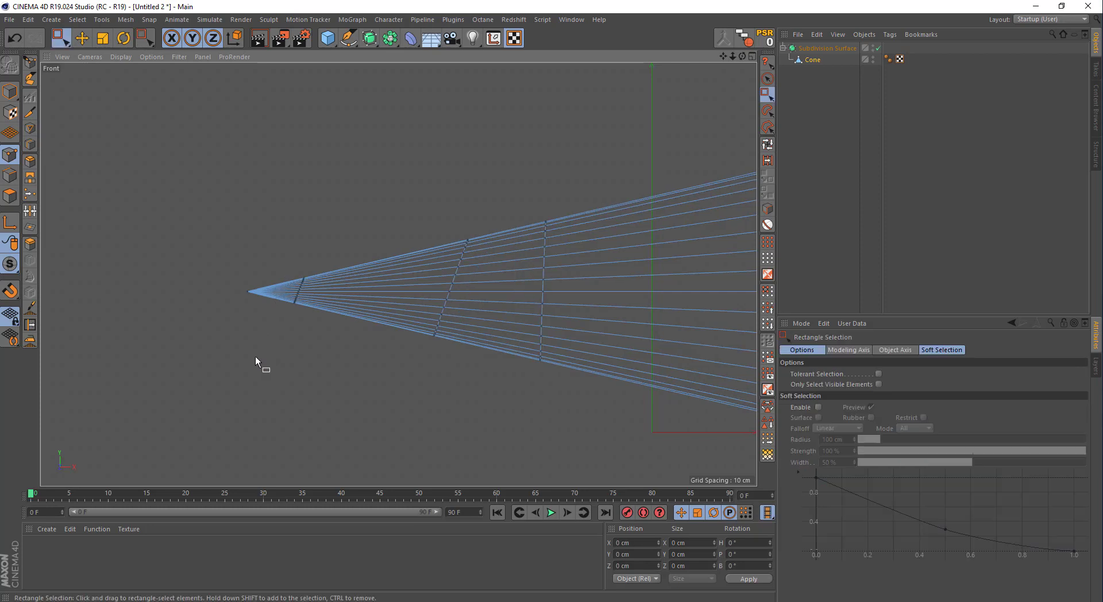
Push the tip's end point back to about Y 99 cm to blunt the tip, then deselect and check it in the Perspective view.
scroll(248, 300, up, 3)
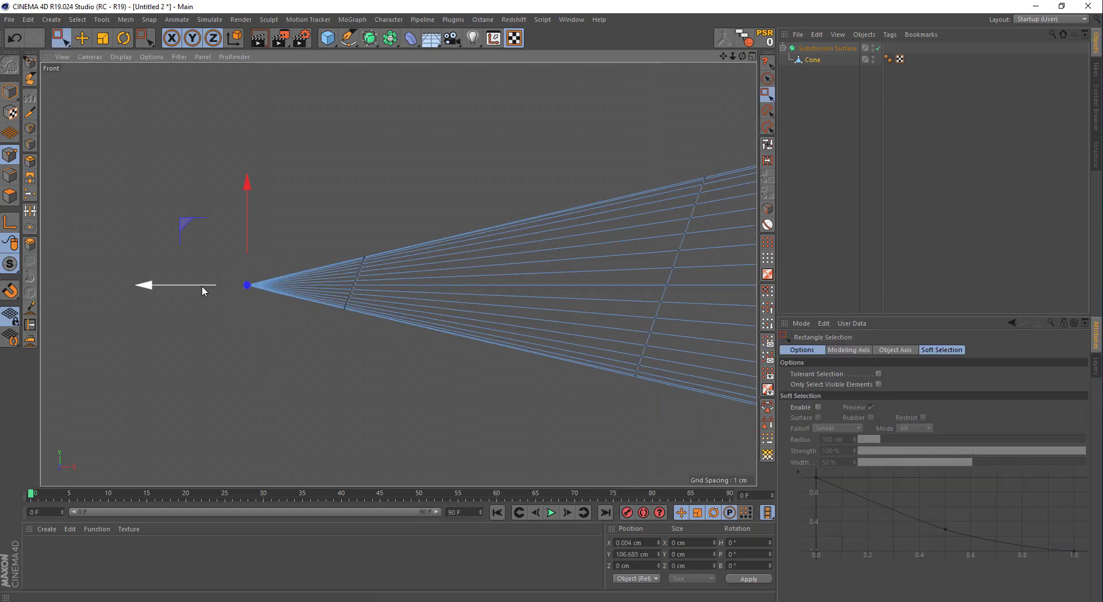
drag(201, 285, 268, 302)
middle_click(273, 258)
middle_click(278, 225)
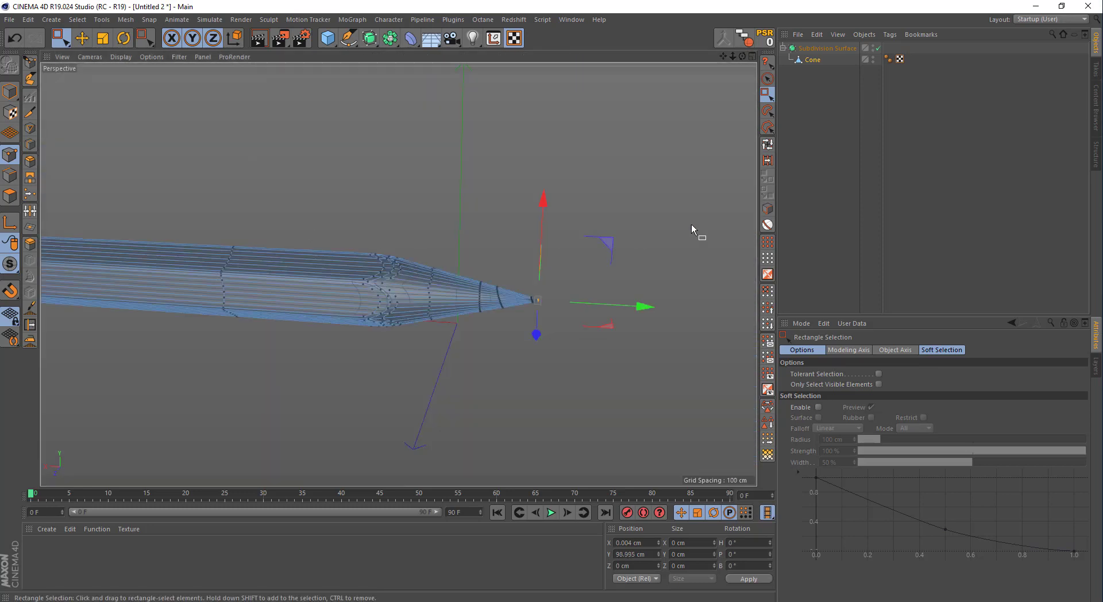
click(815, 162)
alt+drag(478, 279, 547, 311)
scroll(508, 325, up, 5)
scroll(508, 324, up, 3)
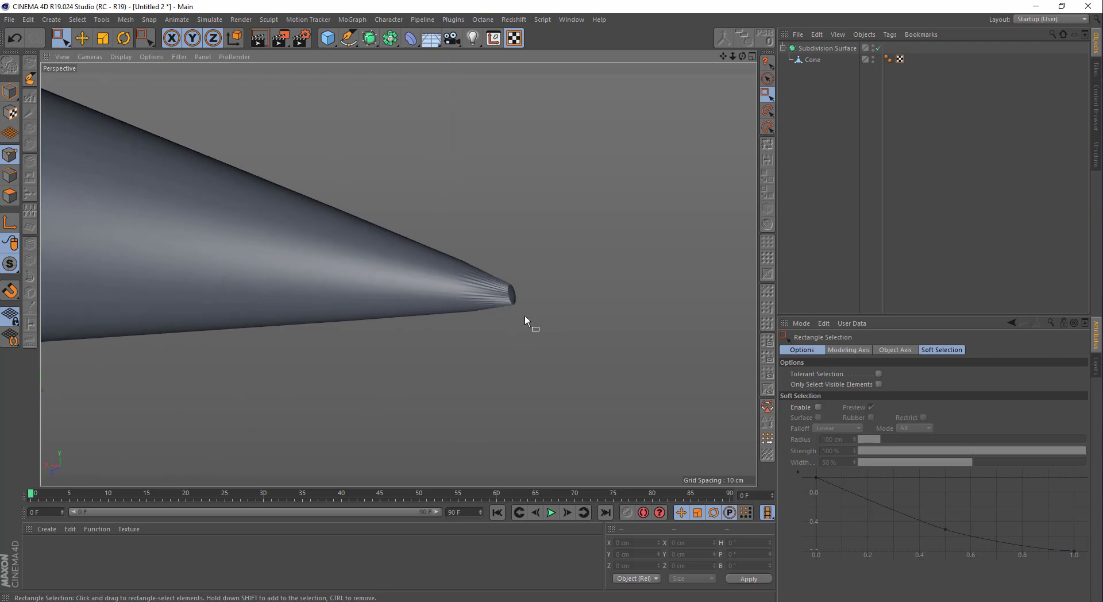
Make another slanted line cut across the Cone just behind its blunted end in the Front view.
middle_click(585, 275)
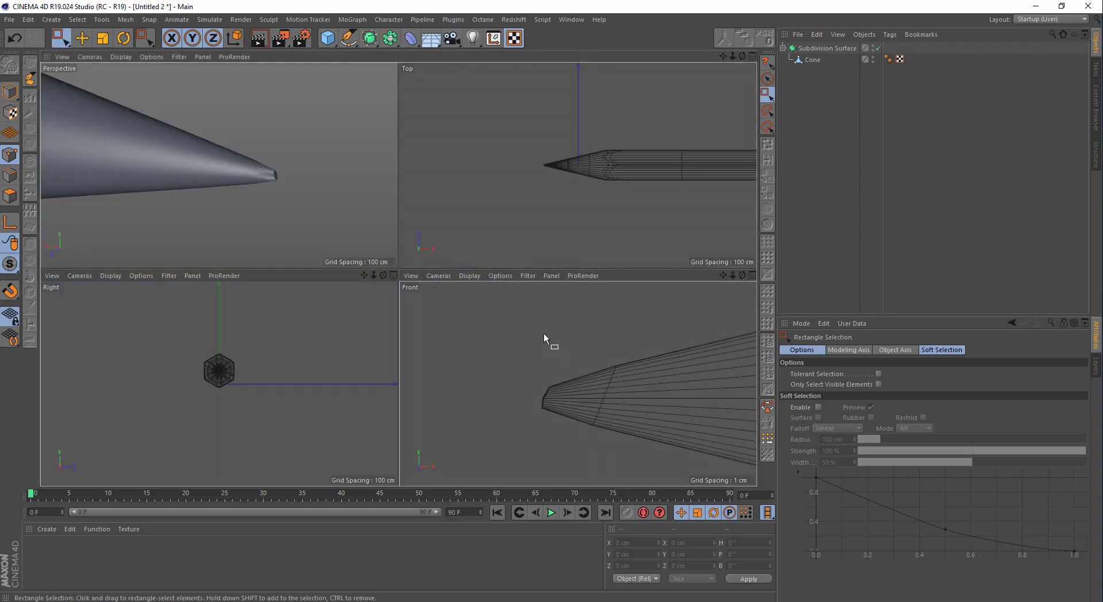
middle_click(544, 333)
alt+middle_drag(478, 288, 452, 313)
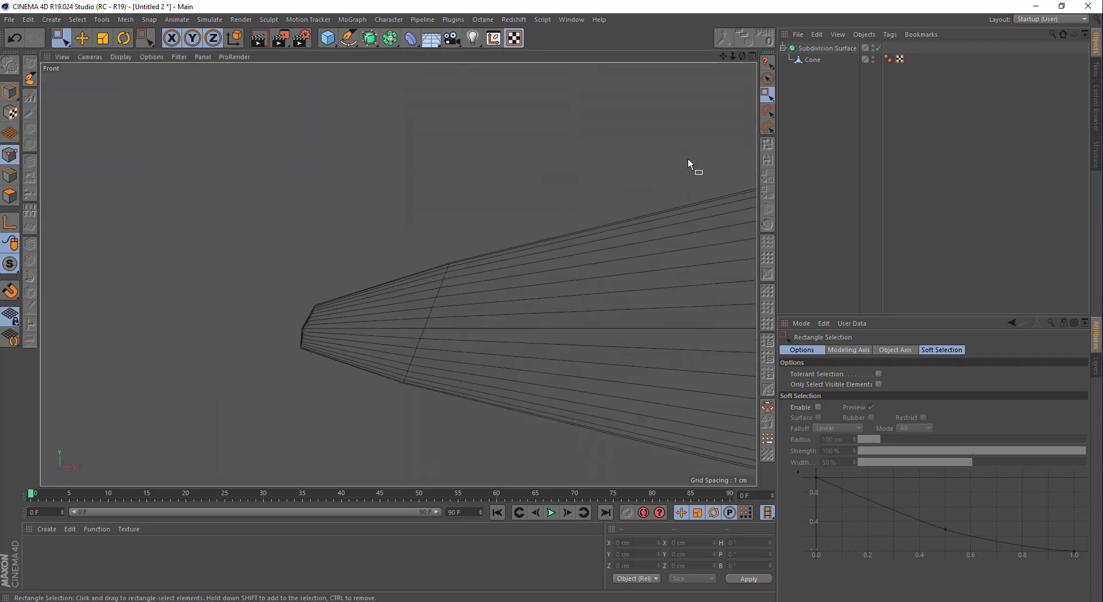
click(805, 60)
key(k)
key(k)
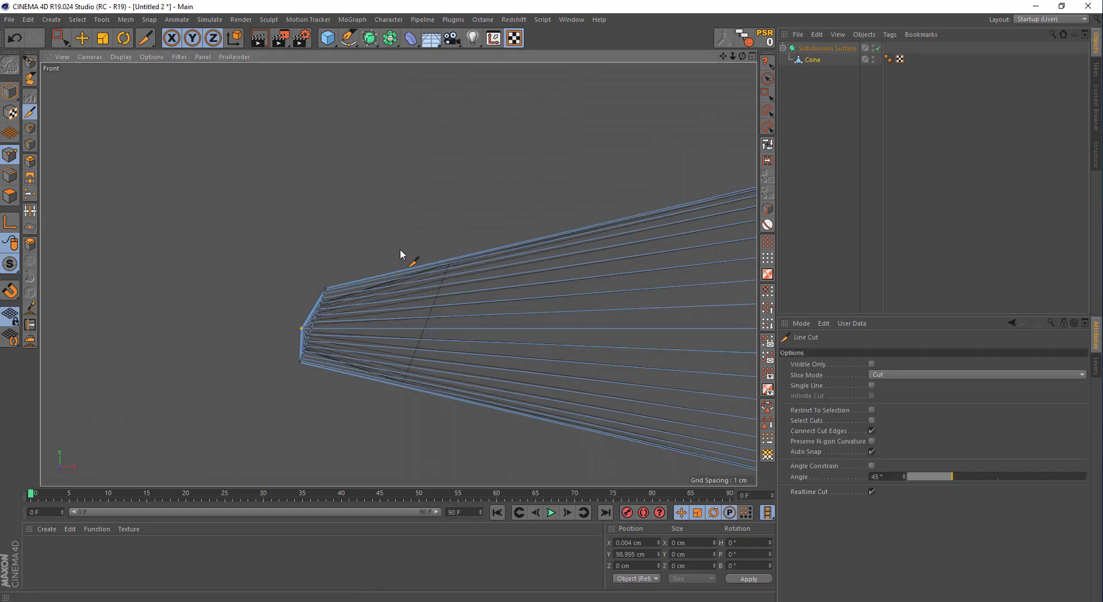
drag(399, 248, 319, 422)
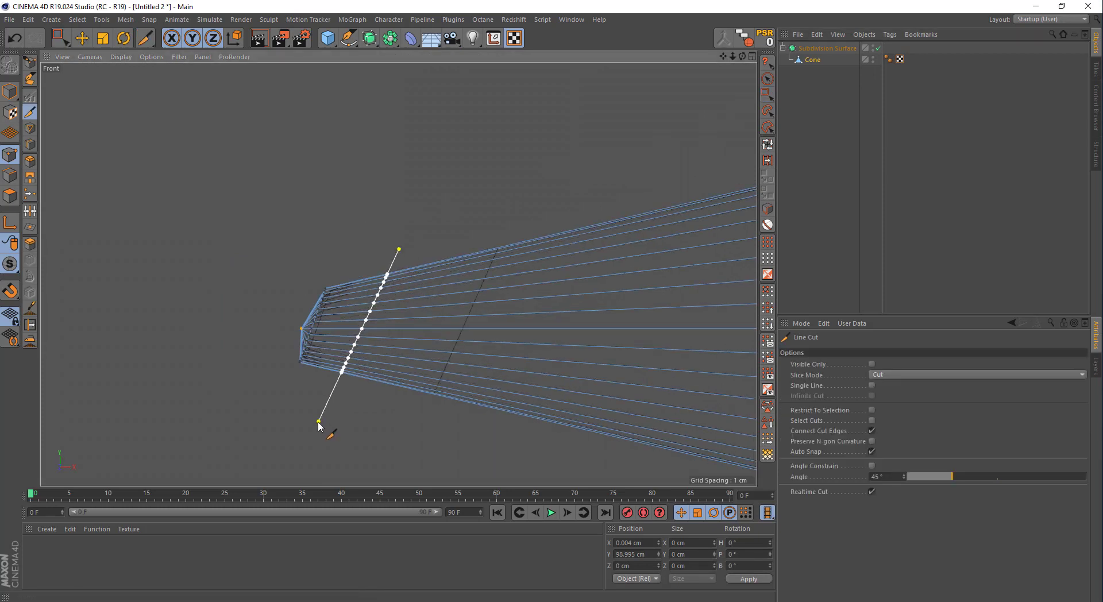
key(space)
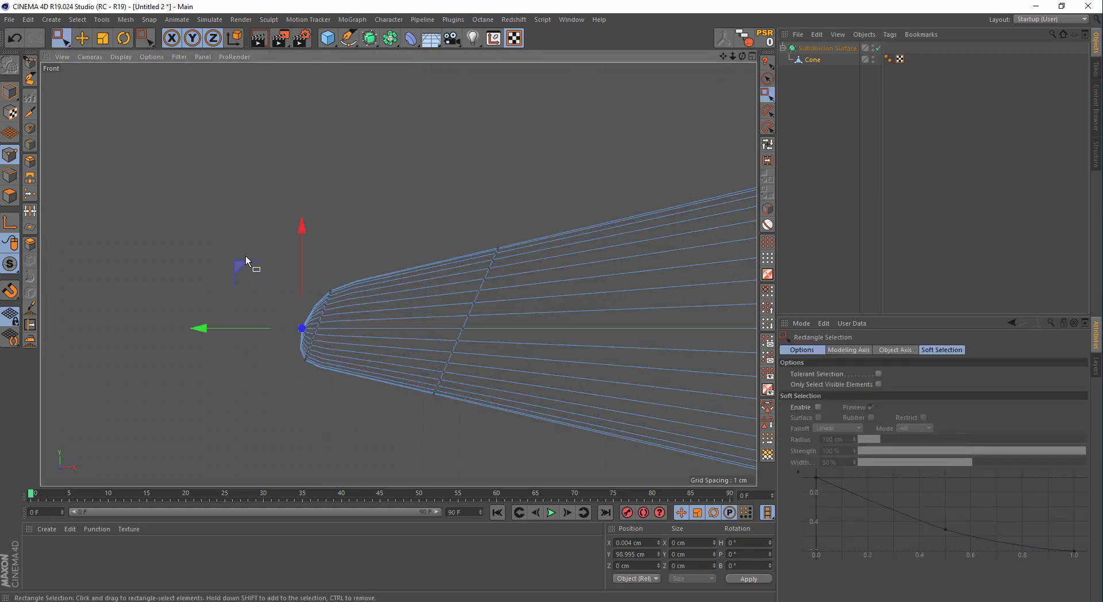
Move the blunt end's points back, placing the centre point at about Y 96.6 cm, then deselect and inspect the whole pencil.
drag(215, 318, 330, 385)
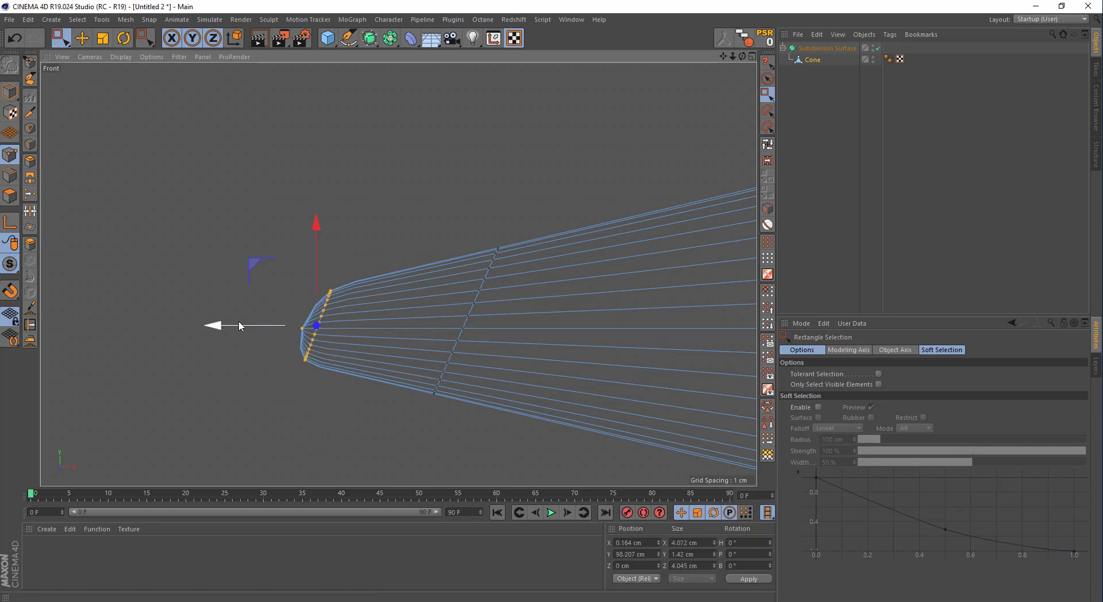
drag(227, 325, 291, 329)
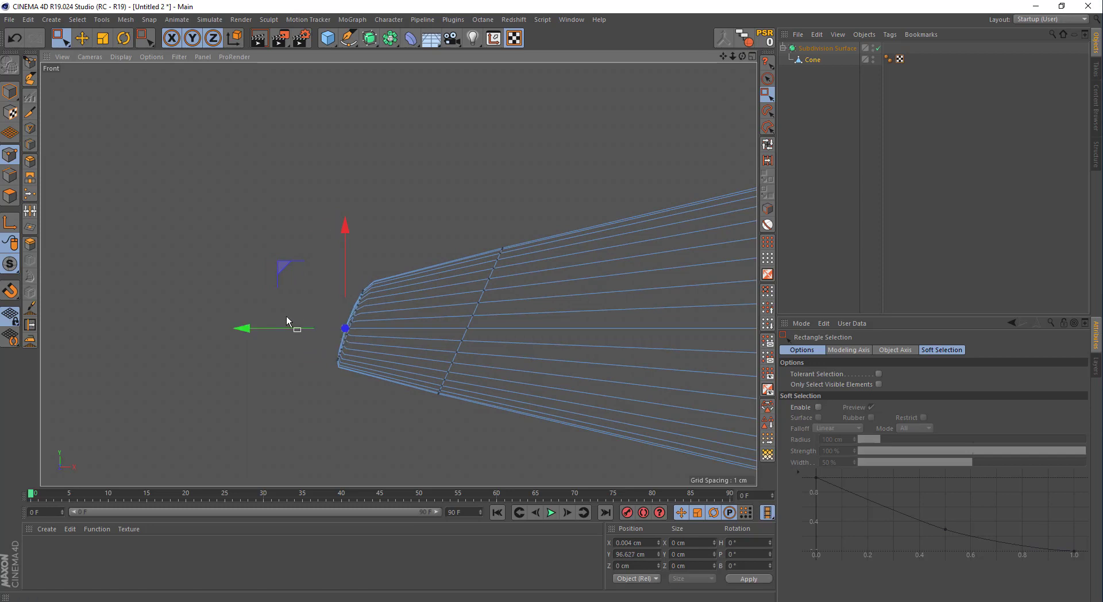
middle_click(284, 276)
middle_click(272, 231)
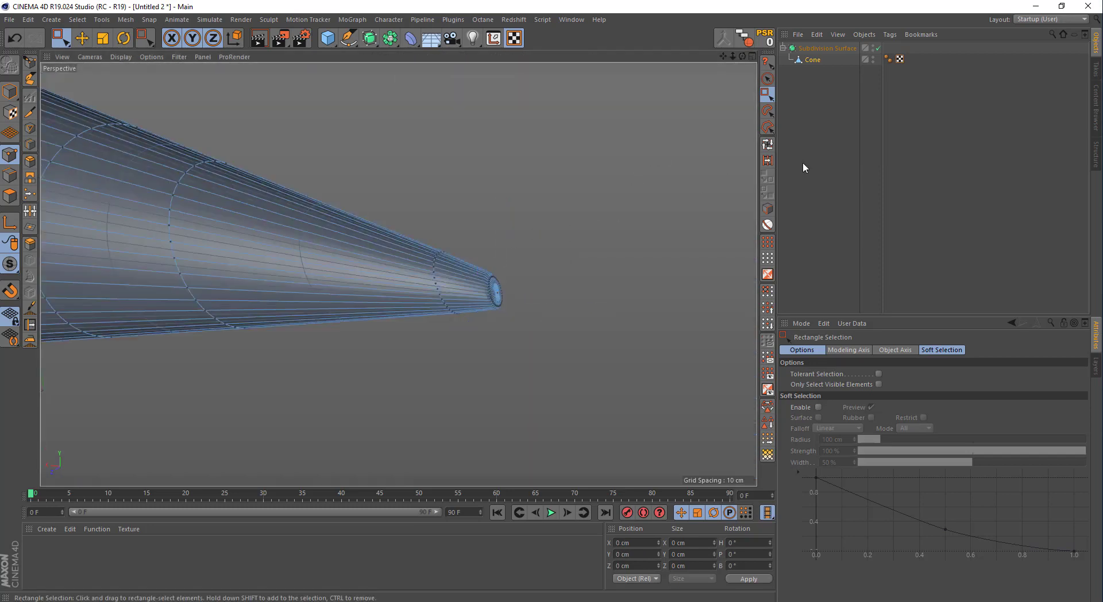
click(825, 142)
mouse_move(527, 266)
alt+mouse_down()
mouse_move(504, 268)
mouse_move(504, 317)
mouse_move(457, 316)
alt+mouse_up()
alt+middle_drag(391, 300, 459, 317)
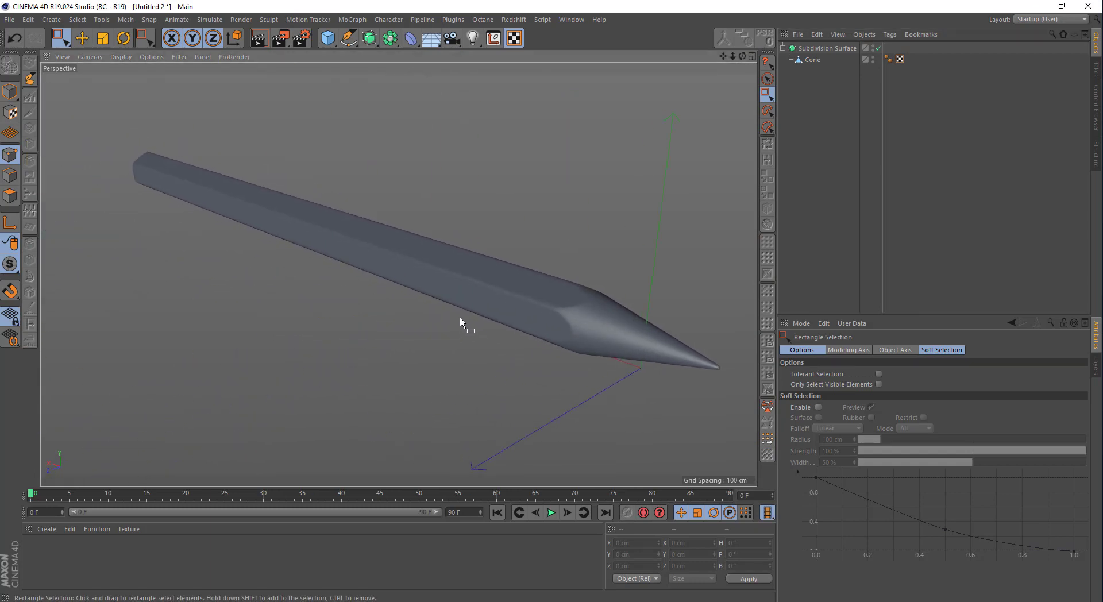
scroll(460, 317, down, 2)
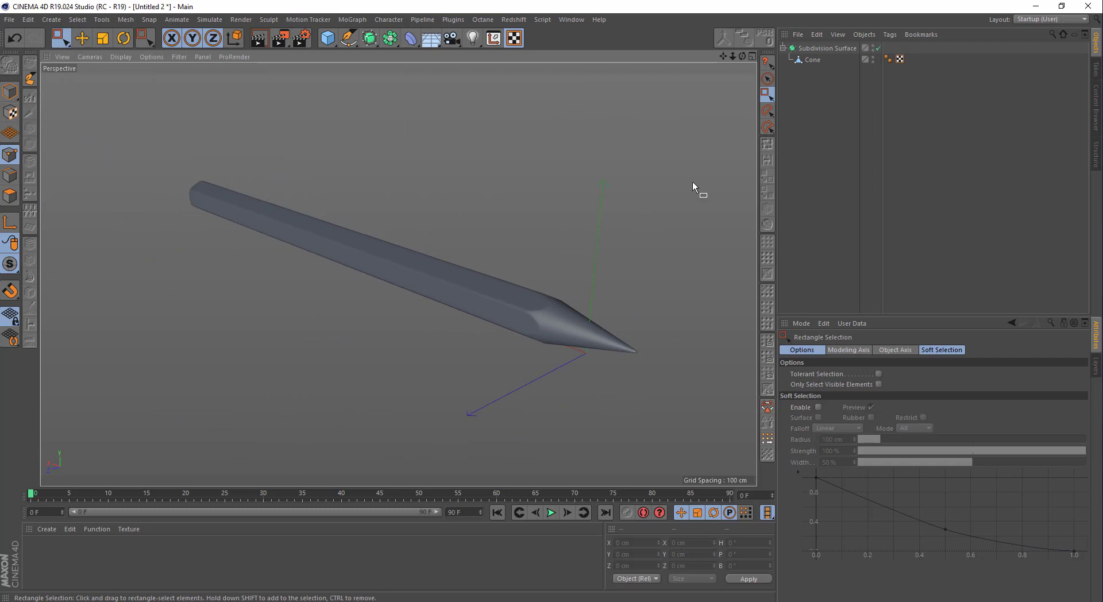
Duplicate the Subdivision Surface with its Cone and hide the original as a backup.
click(811, 60)
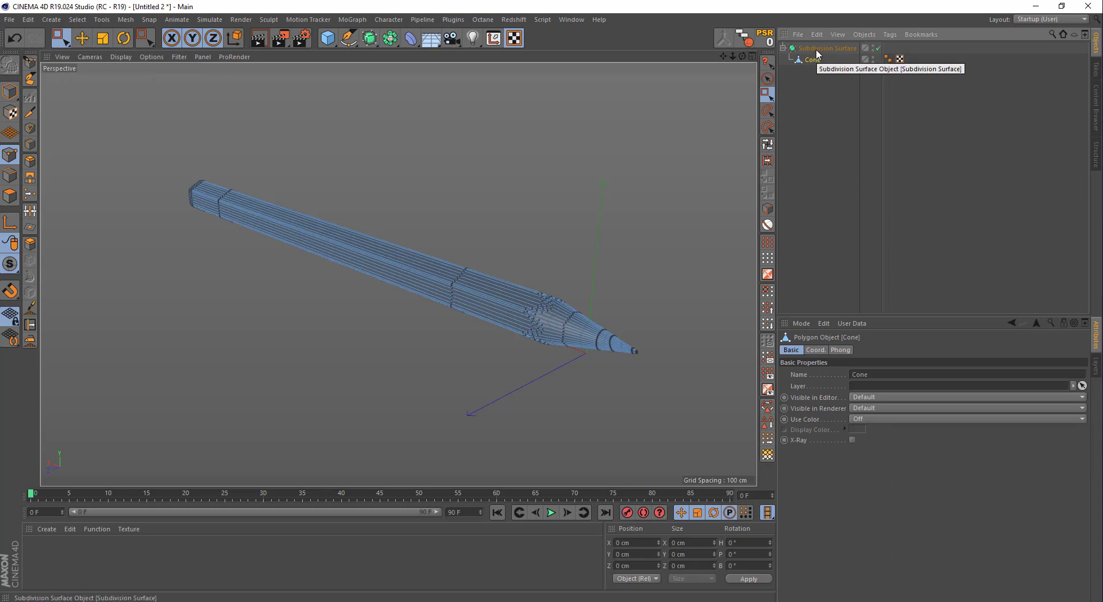
click(819, 48)
mouse_move(609, 139)
alt+mouse_down()
mouse_move(653, 131)
mouse_move(601, 140)
alt+mouse_up()
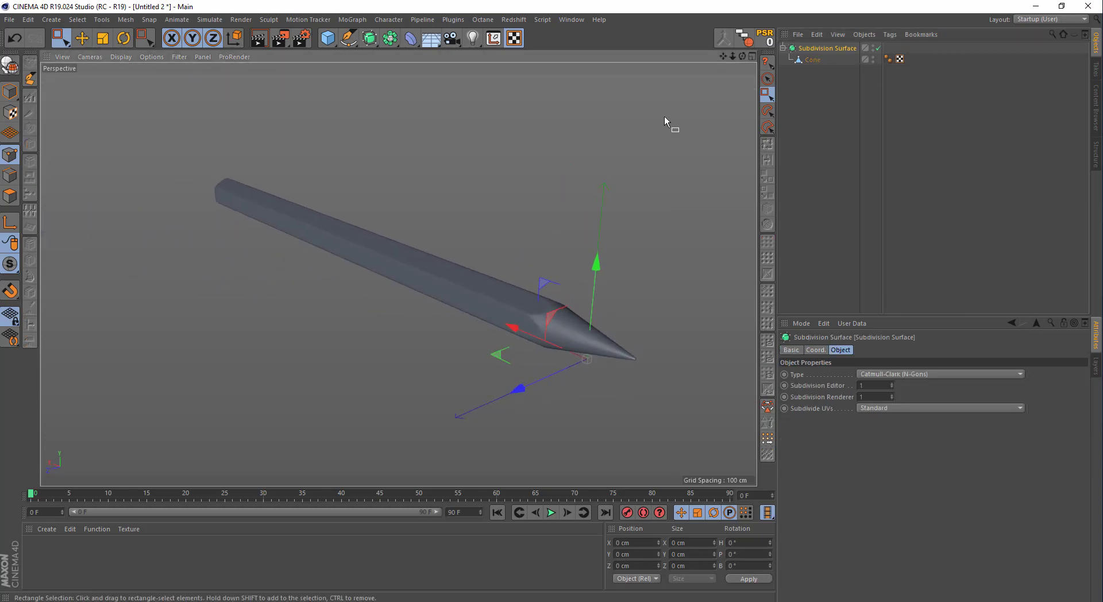
click(782, 49)
ctrl+drag(818, 49, 818, 65)
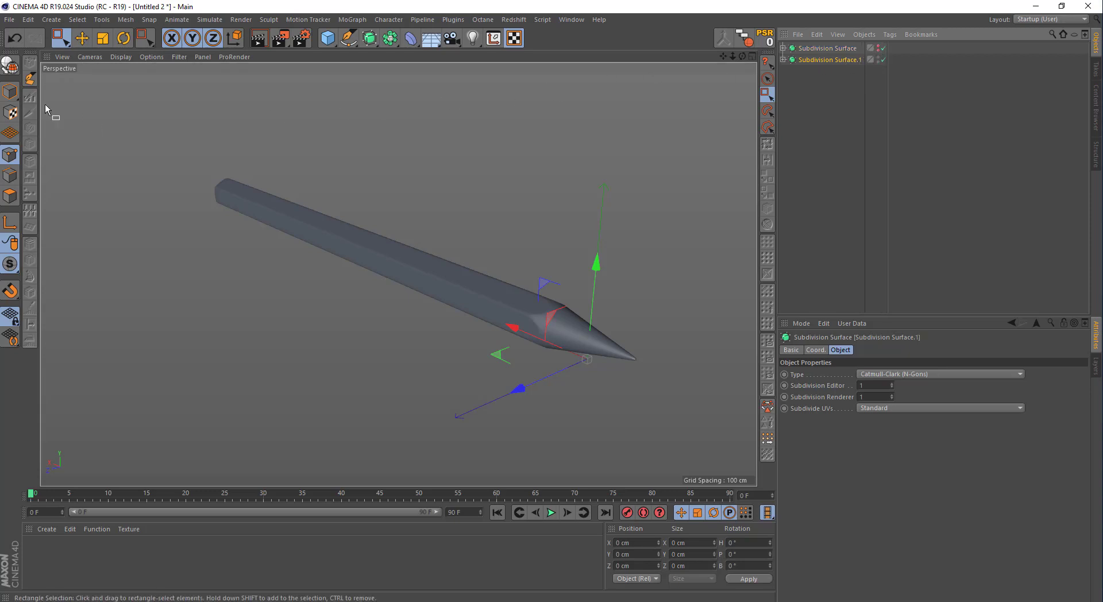
Make the duplicated Subdivision Surface editable and take its Cone out of the converted null.
click(10, 65)
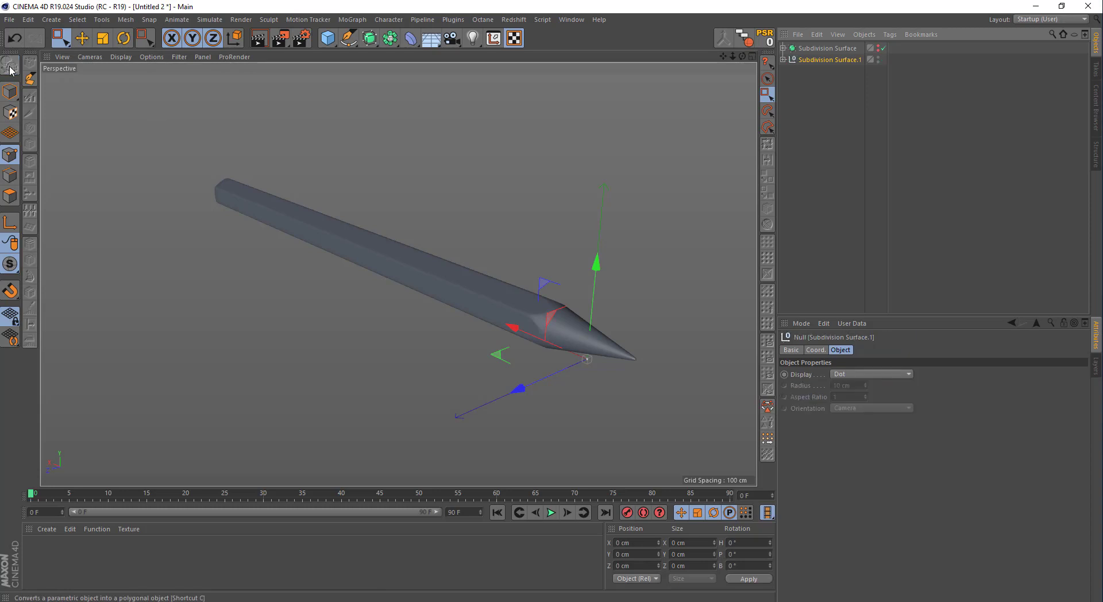
click(783, 59)
click(811, 72)
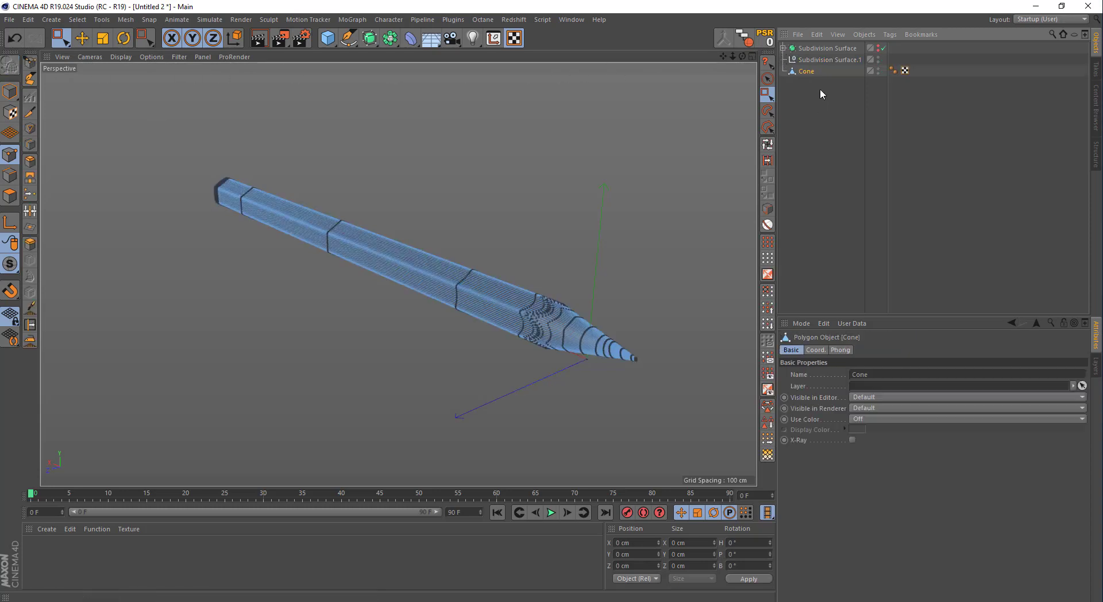
Delete the leftover Subdivision Surface.1 null and select the converted Cone.
click(822, 60)
right_click(822, 60)
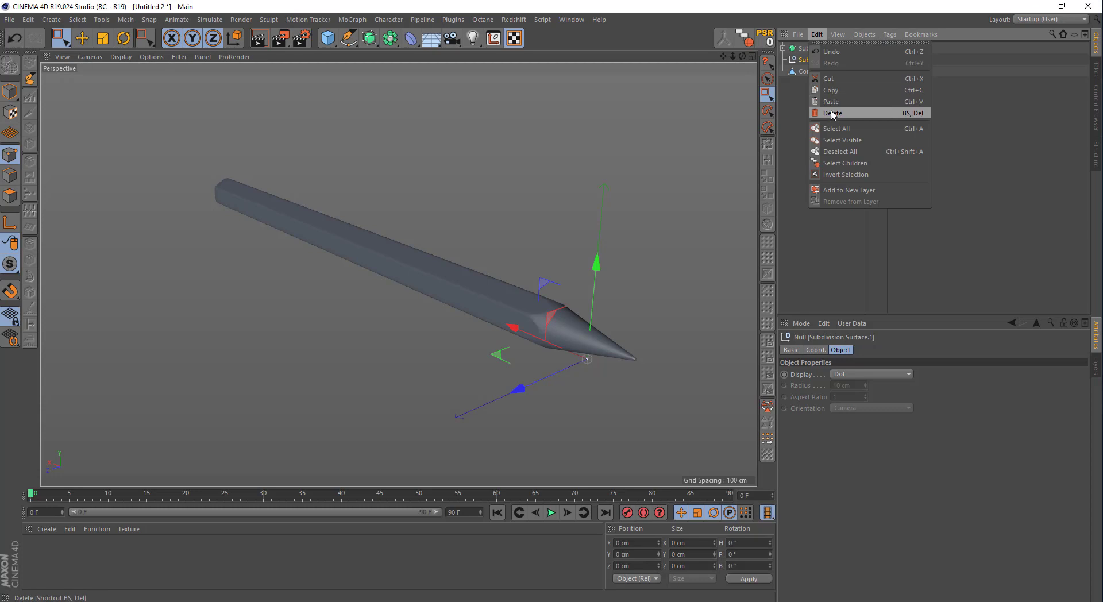
click(831, 112)
click(807, 60)
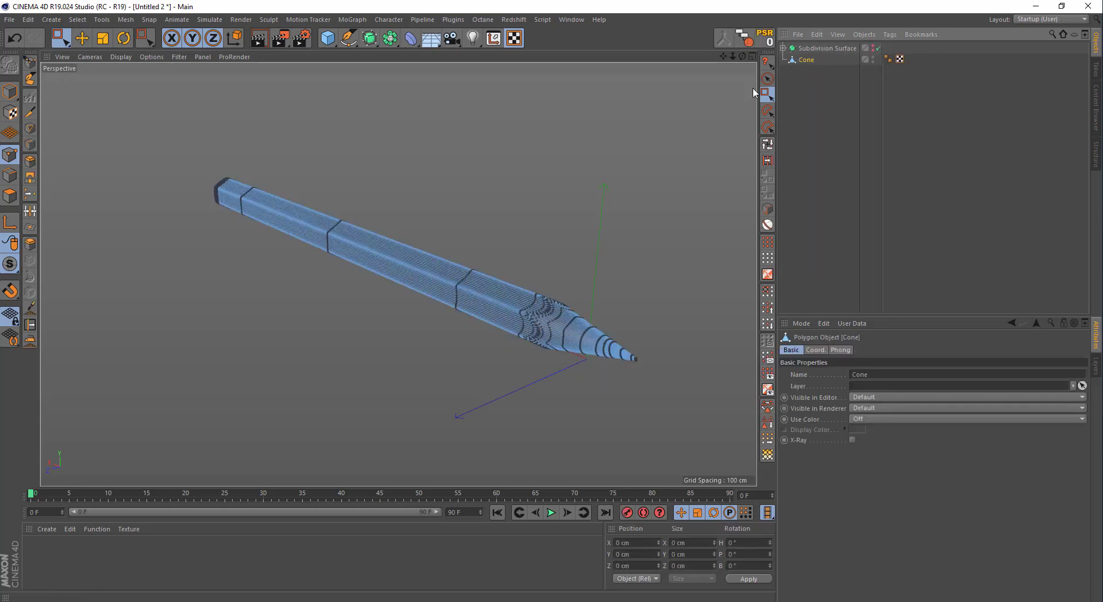
Create a new material and darken its colour to a V value of 13%.
mouse_move(471, 212)
alt+mouse_down()
mouse_move(591, 188)
mouse_move(369, 248)
mouse_move(542, 177)
mouse_move(689, 160)
alt+mouse_up()
mouse_move(305, 255)
alt+mouse_down()
mouse_move(278, 265)
mouse_move(341, 263)
mouse_move(278, 242)
mouse_move(272, 170)
mouse_move(277, 240)
mouse_move(366, 260)
mouse_move(443, 246)
mouse_move(243, 244)
mouse_move(475, 270)
mouse_move(416, 269)
mouse_move(472, 266)
mouse_move(430, 266)
alt+mouse_up()
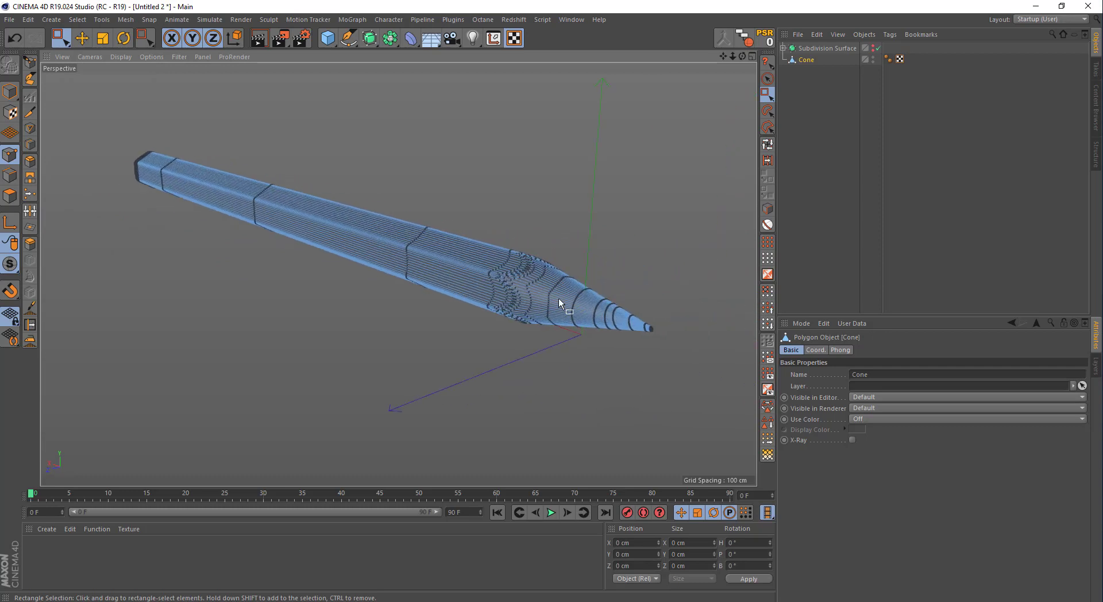
mouse_move(543, 281)
alt+mouse_down()
mouse_move(457, 296)
mouse_move(547, 274)
mouse_move(430, 287)
mouse_move(445, 322)
mouse_move(463, 272)
alt+mouse_up()
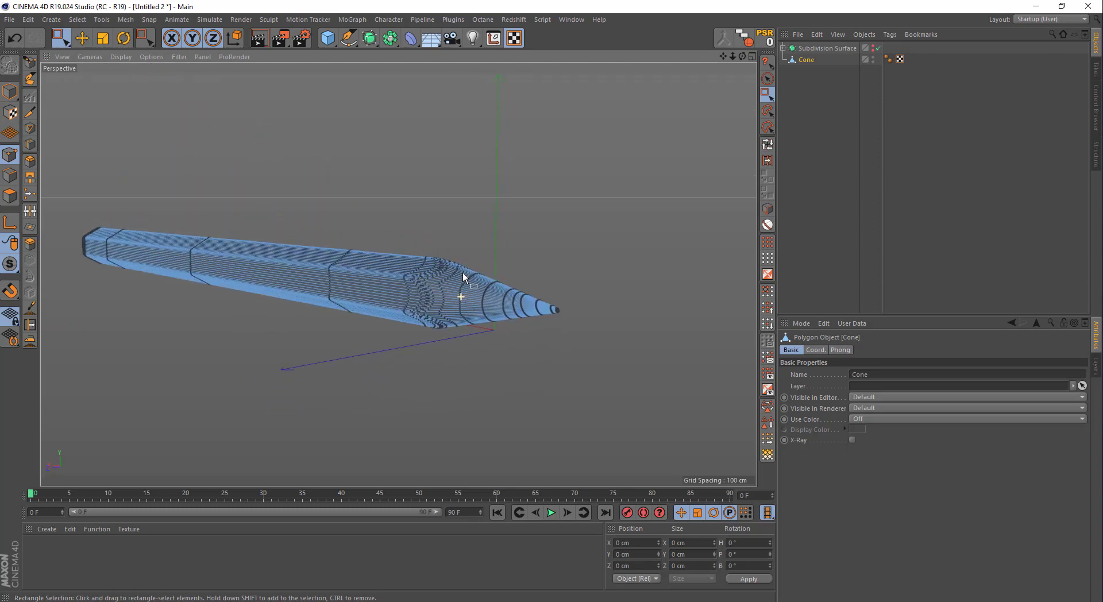
double_click(41, 556)
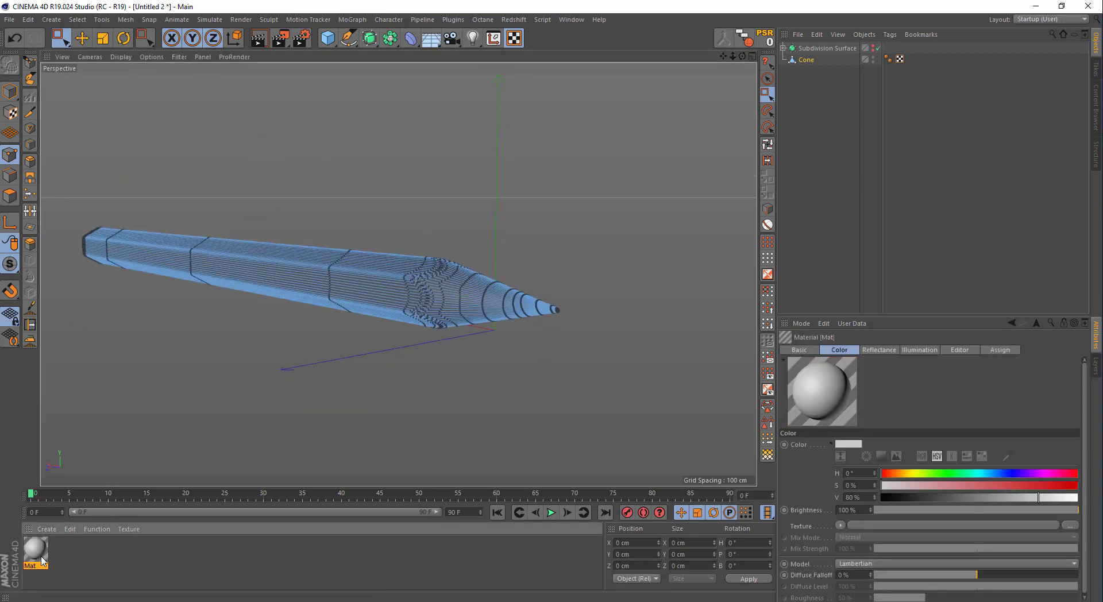
click(928, 498)
drag(925, 501, 905, 501)
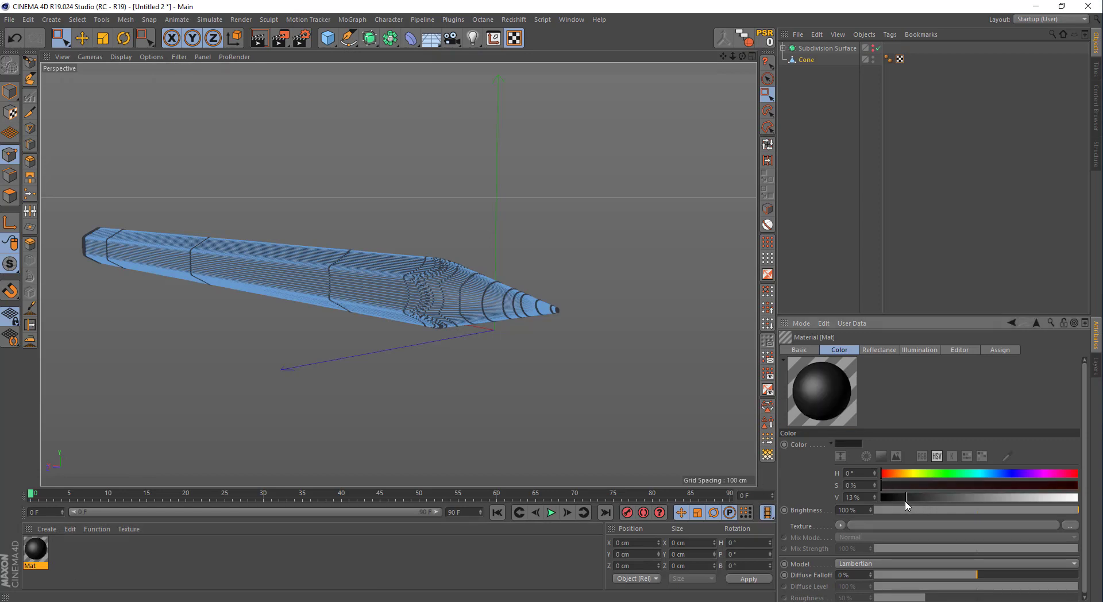
Select the polygons of the pencil's tip in the front view and apply the dark material to them.
scroll(525, 315, up, 3)
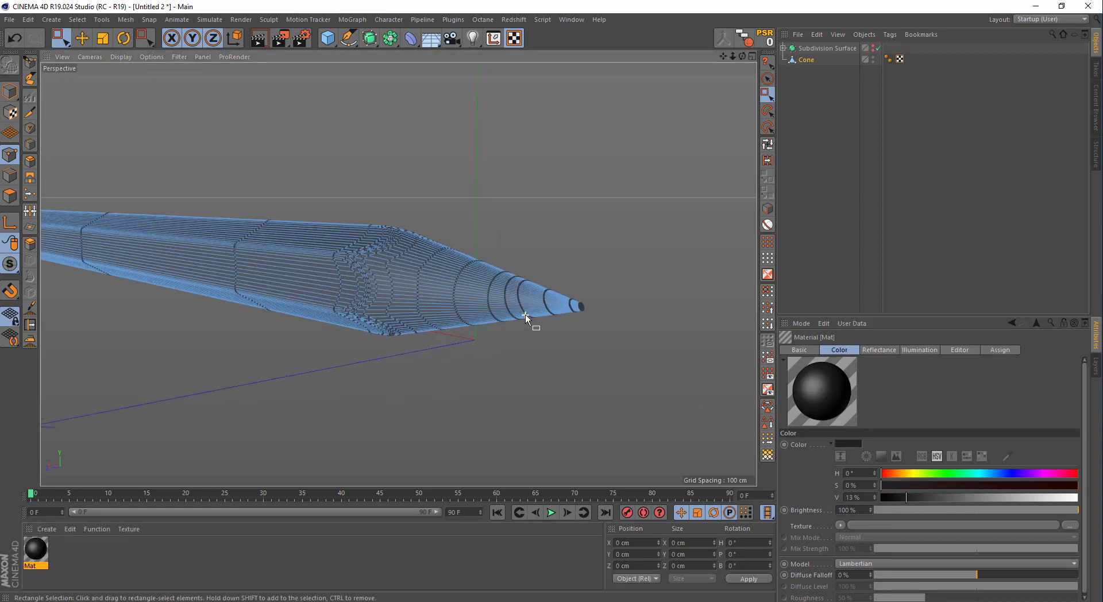
middle_click(609, 312)
middle_click(609, 312)
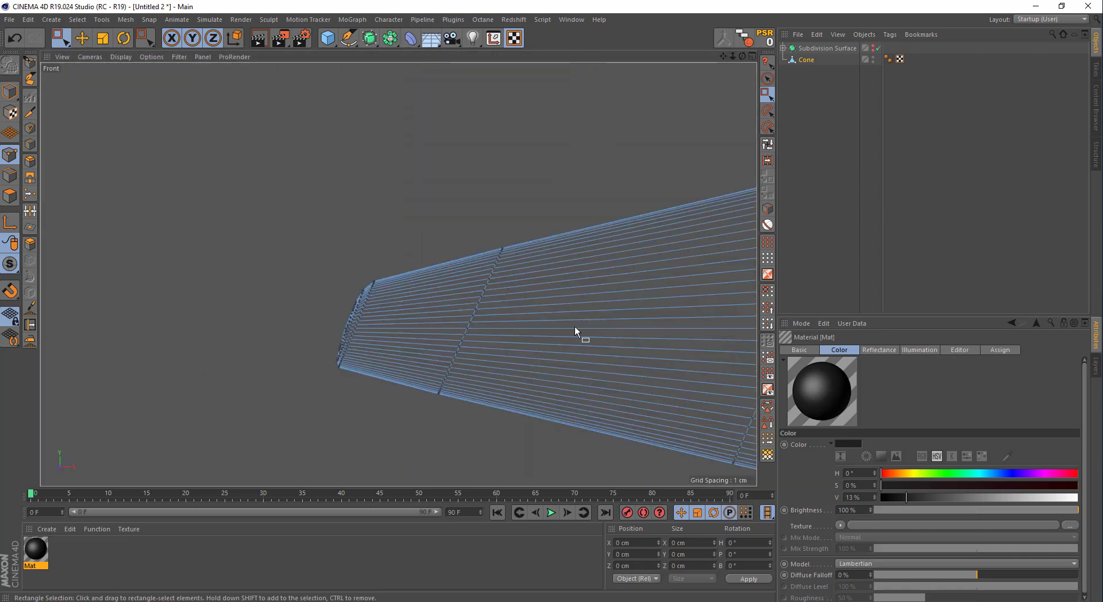
scroll(413, 336, down, 2)
alt+middle_drag(547, 326, 436, 324)
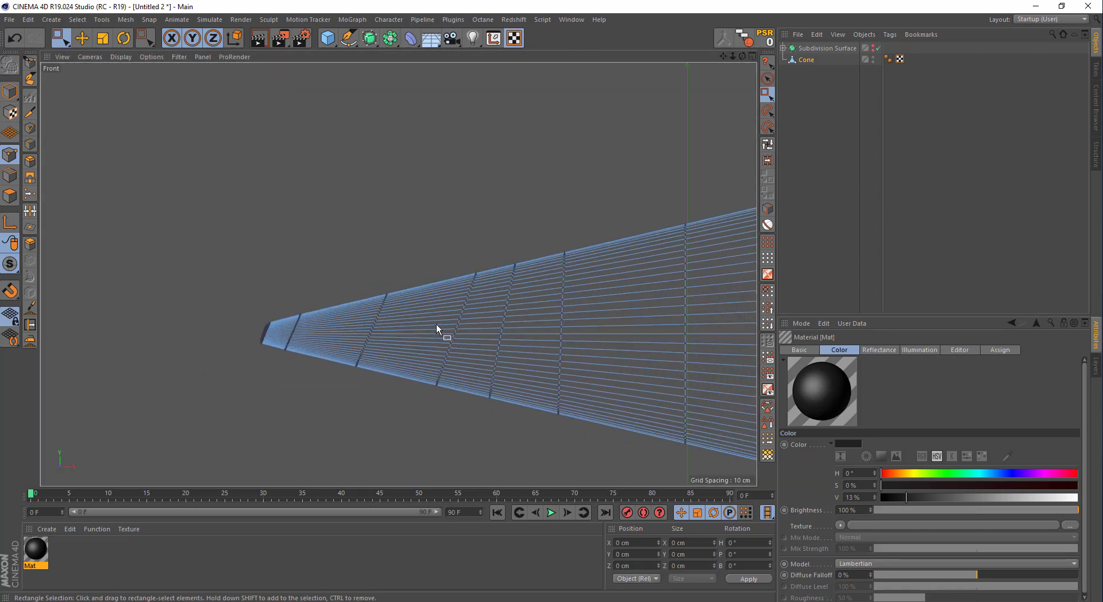
scroll(393, 323, down, 1)
drag(213, 248, 525, 438)
click(9, 197)
middle_click(353, 294)
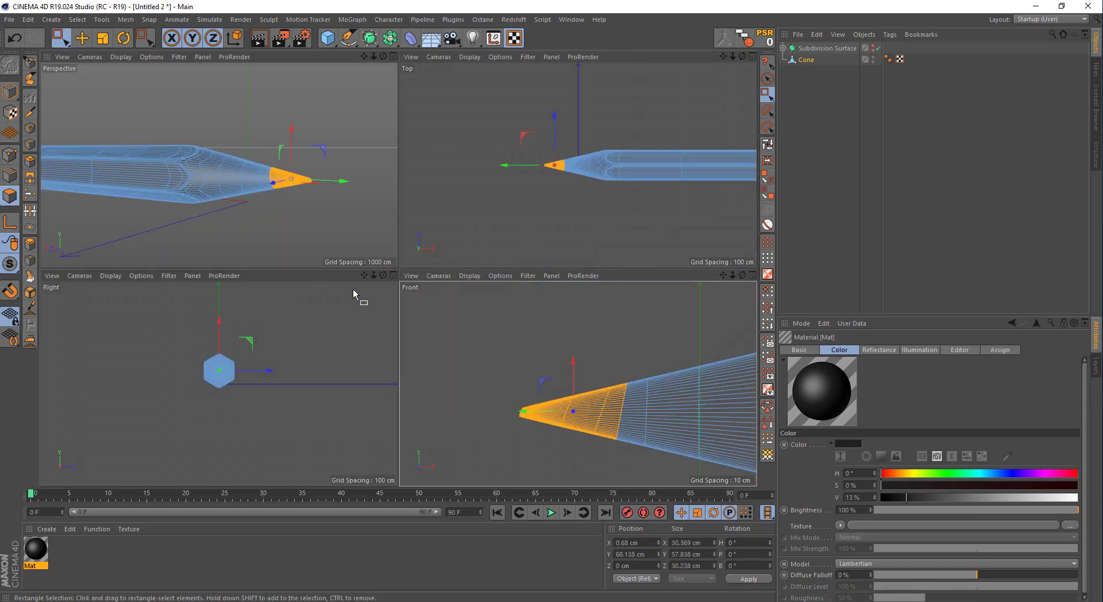
middle_click(312, 228)
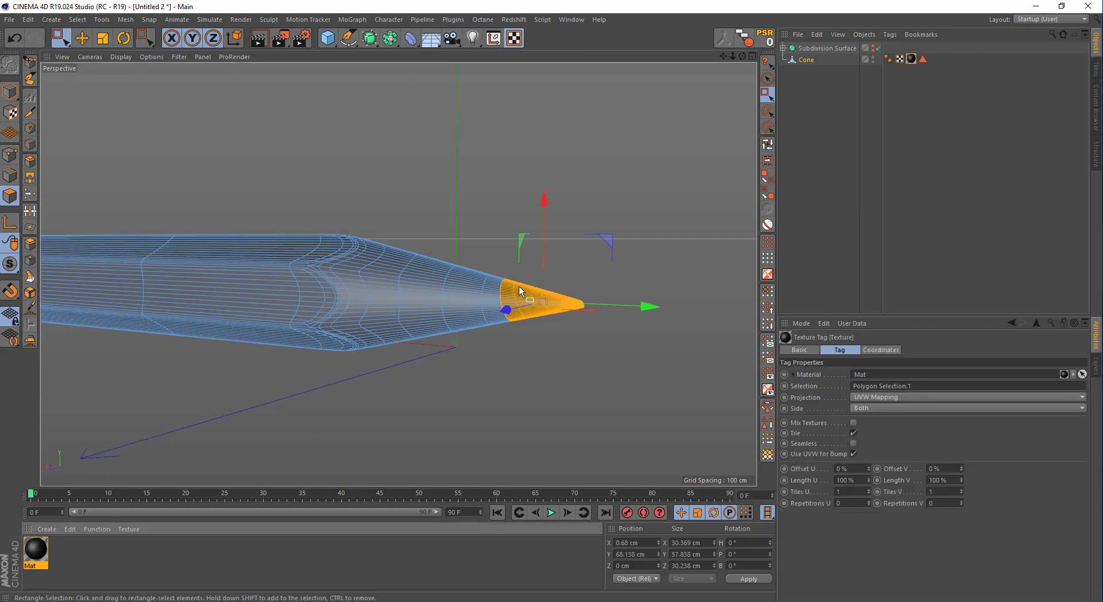
Undo the dark material's assignment to the selected tip polygons.
alt+drag(518, 286, 553, 292)
scroll(414, 299, up, 2)
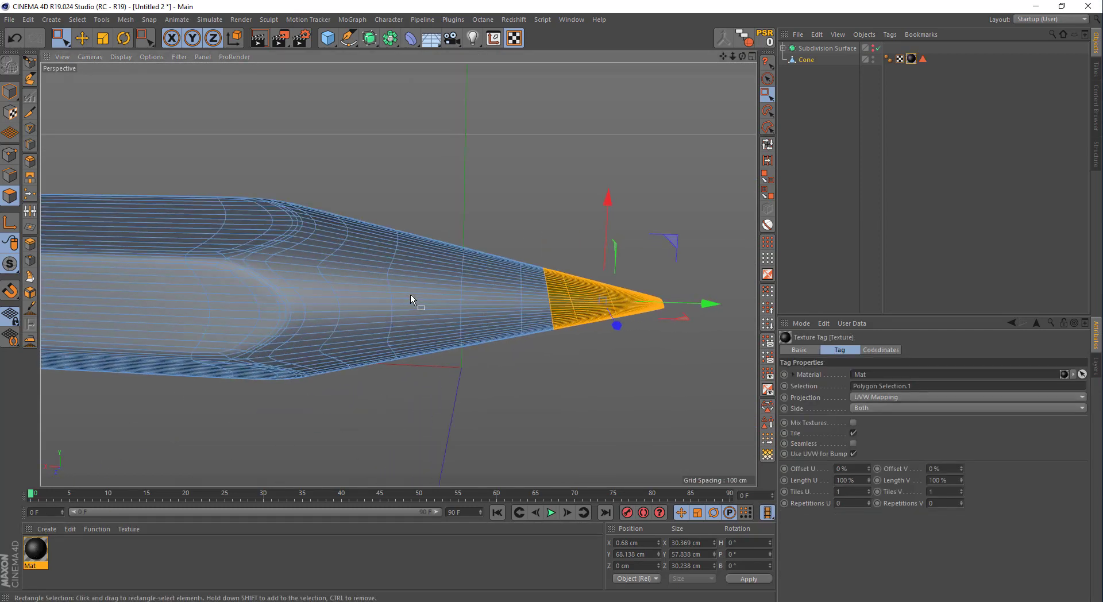
alt+middle_drag(446, 285, 420, 264)
key(ctrl+z)
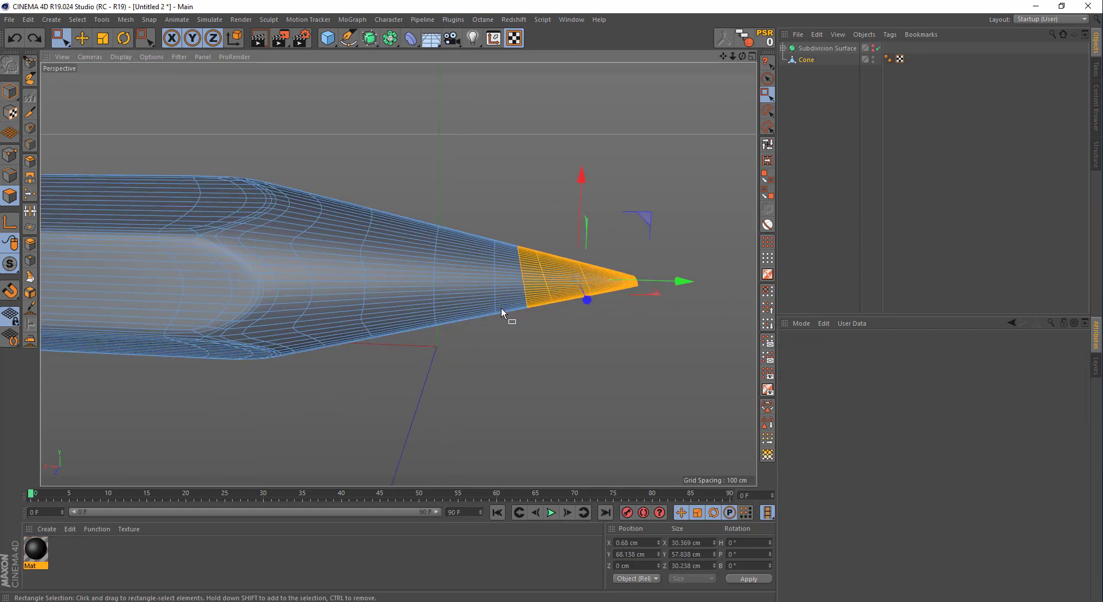
Remove the rearmost polygon loop from the tip selection and apply the dark material to the remaining tip polygons.
alt+middle_drag(539, 308, 479, 296)
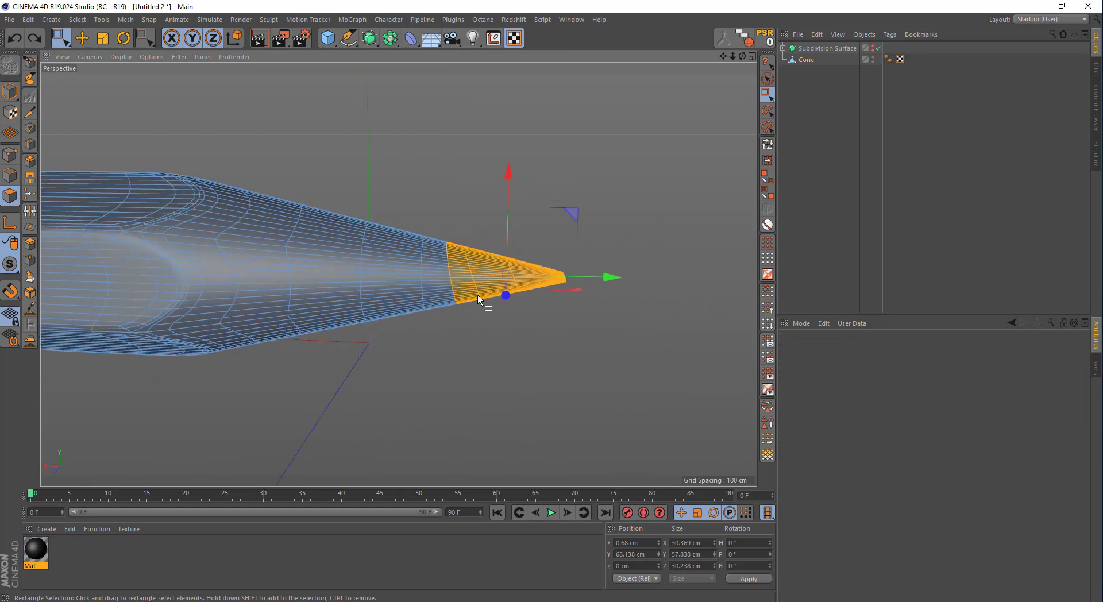
click(768, 145)
ctrl+click(453, 276)
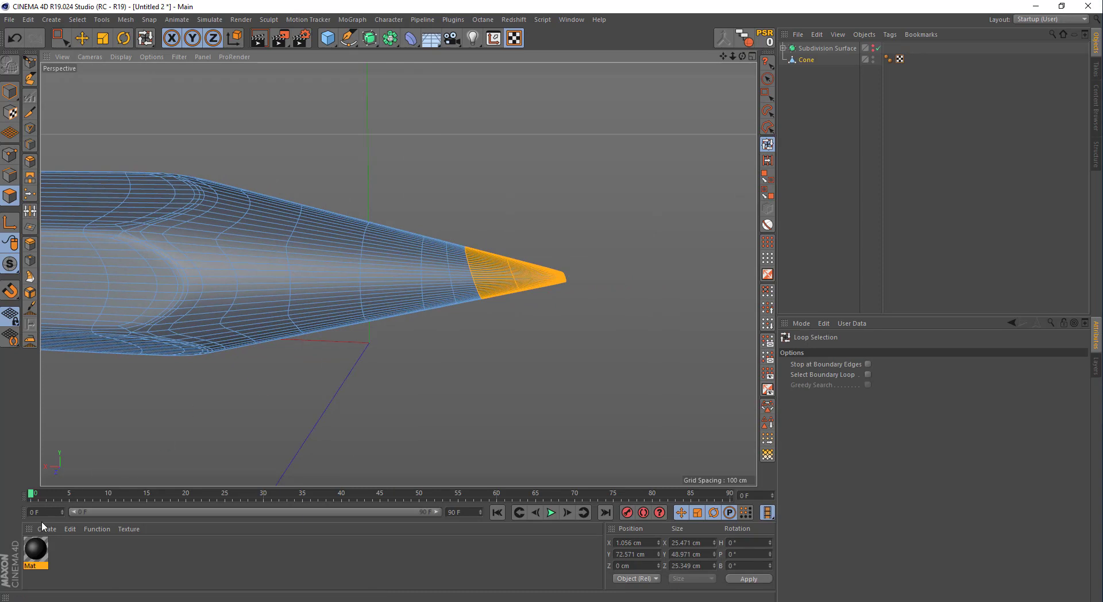
drag(497, 276, 501, 275)
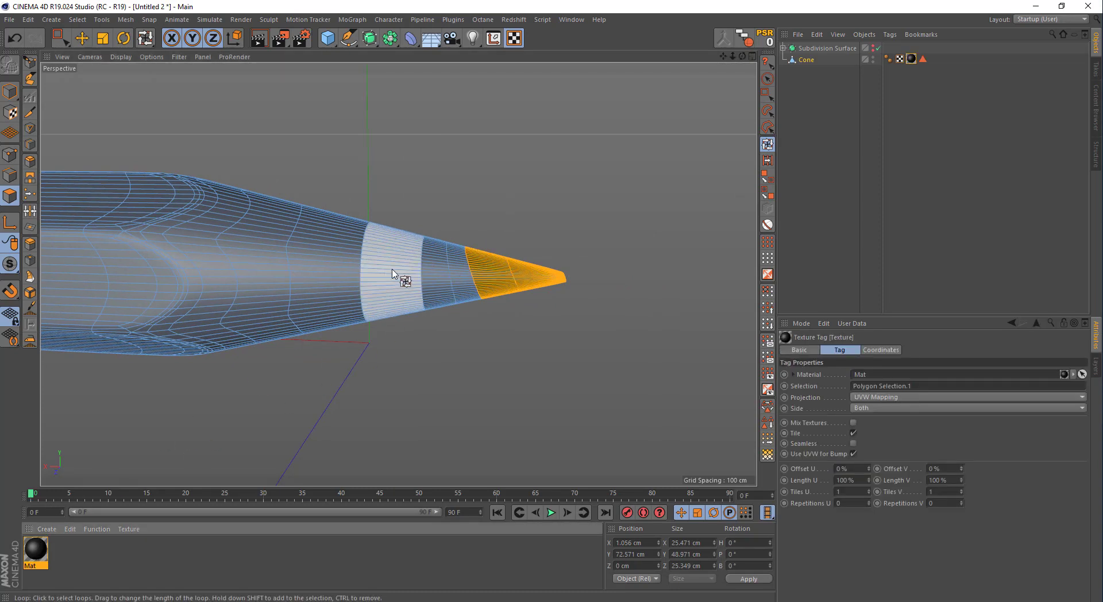
Loop-select the polygons of the sharpened wood section, from behind the lead to the scalloped edge of the body.
alt+middle_drag(400, 279, 453, 288)
click(768, 144)
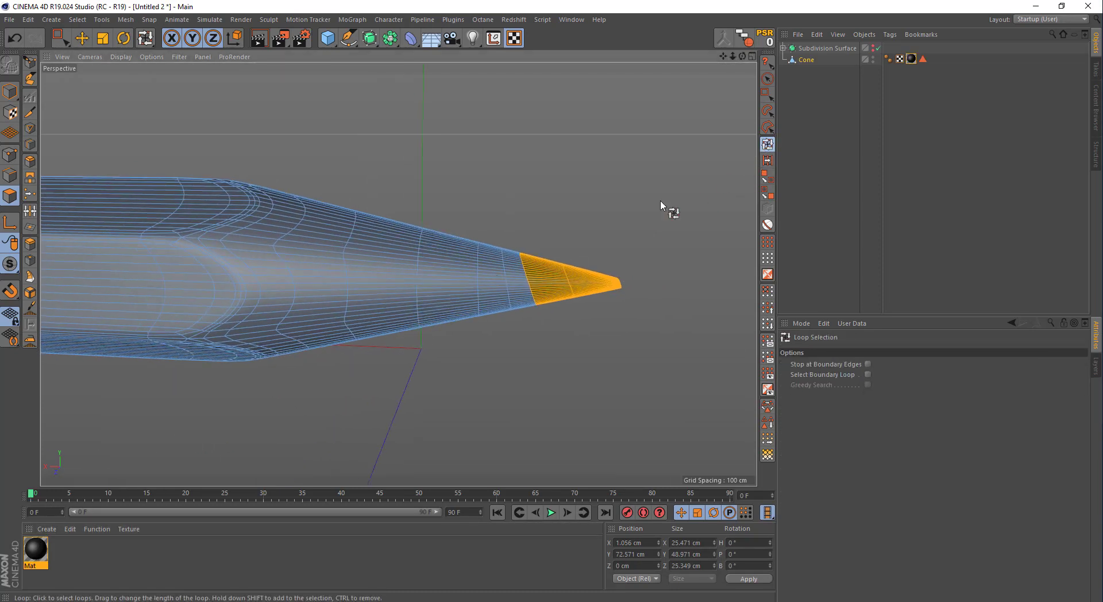
mouse_move(510, 293)
mouse_down()
mouse_move(307, 289)
mouse_move(187, 339)
mouse_up()
scroll(187, 339, up, 5)
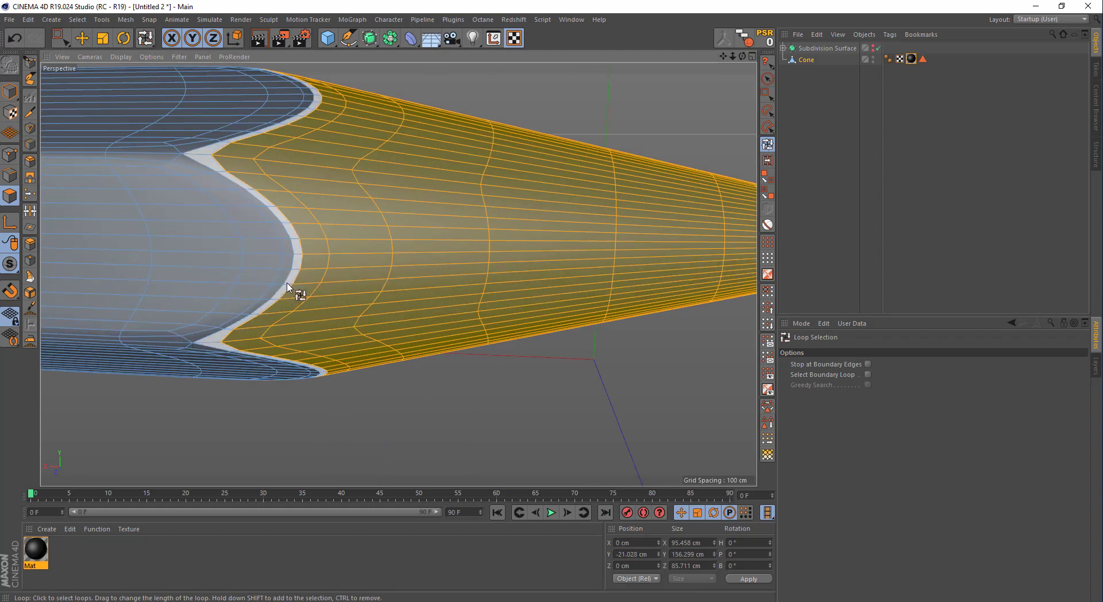
scroll(290, 290, down, 4)
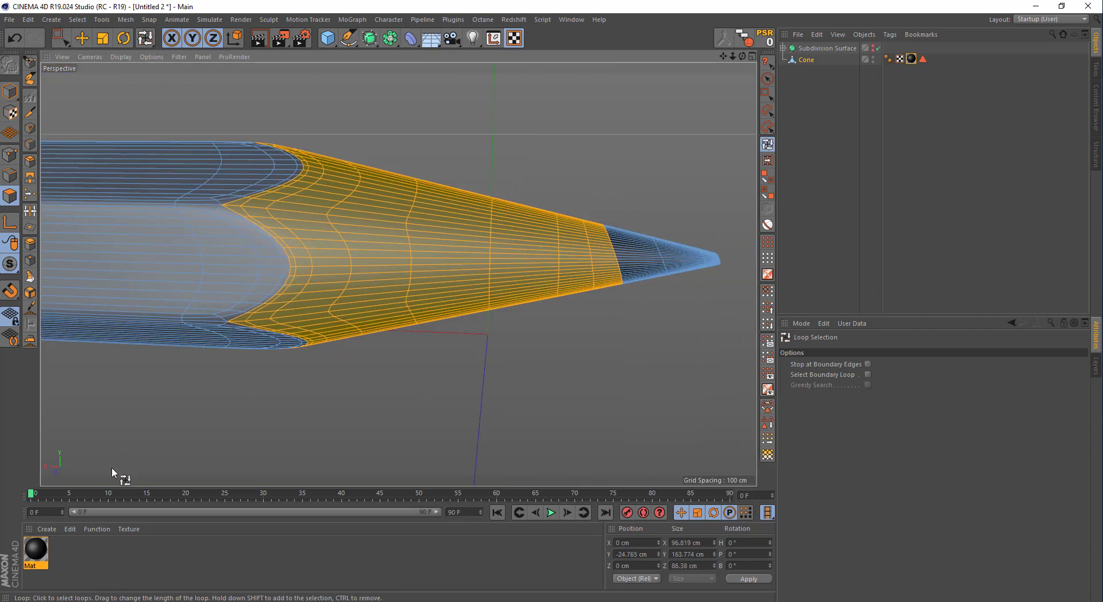
Create a light wood material with H 28° and S 33% and apply it to the selected sharpened section.
double_click(64, 553)
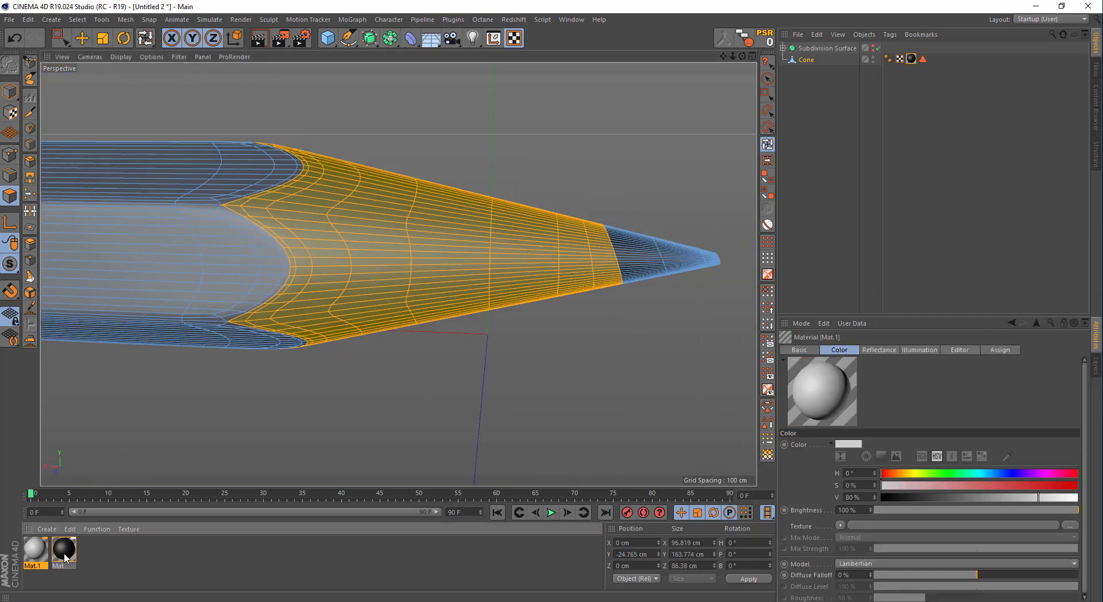
click(896, 476)
drag(949, 487, 946, 489)
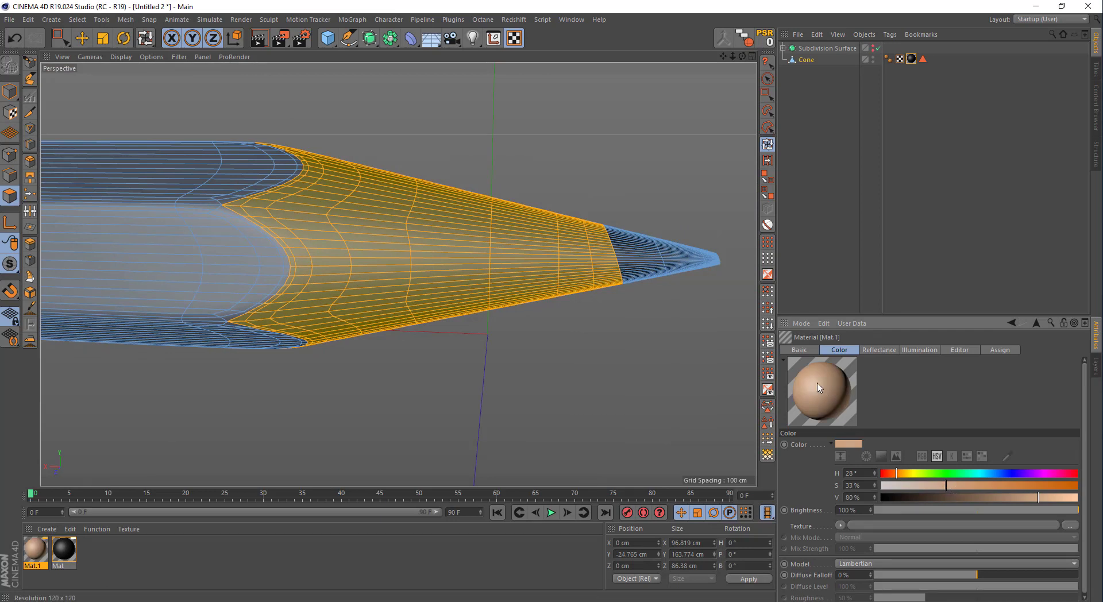
drag(477, 270, 472, 263)
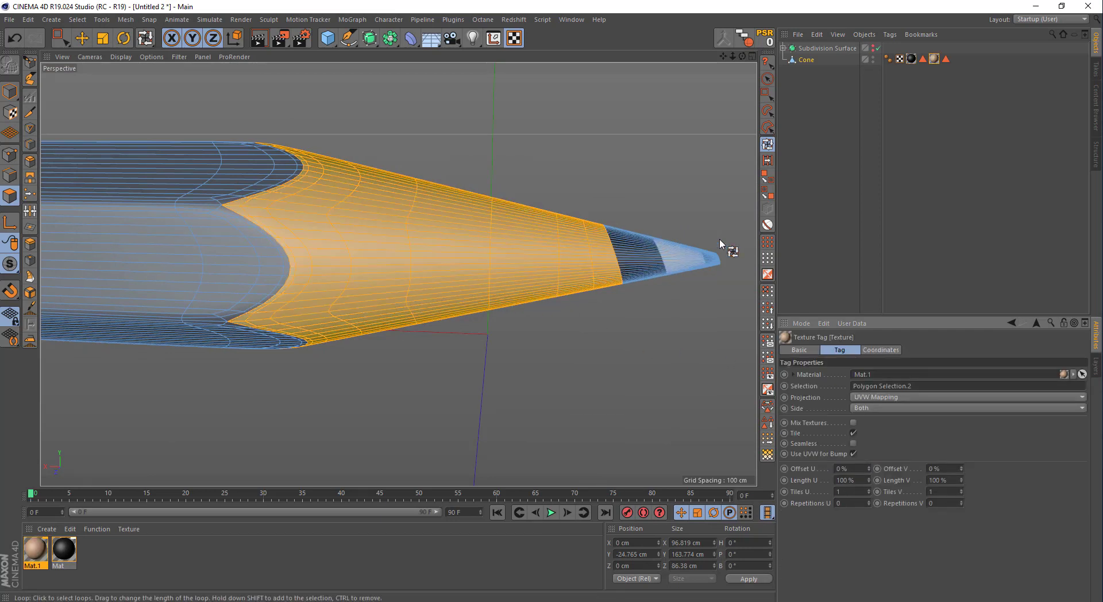
Invert the polygon selection and deselect the lead tip, leaving only the pencil's body selected.
click(767, 275)
key(u)
key(l)
scroll(576, 308, down, 2)
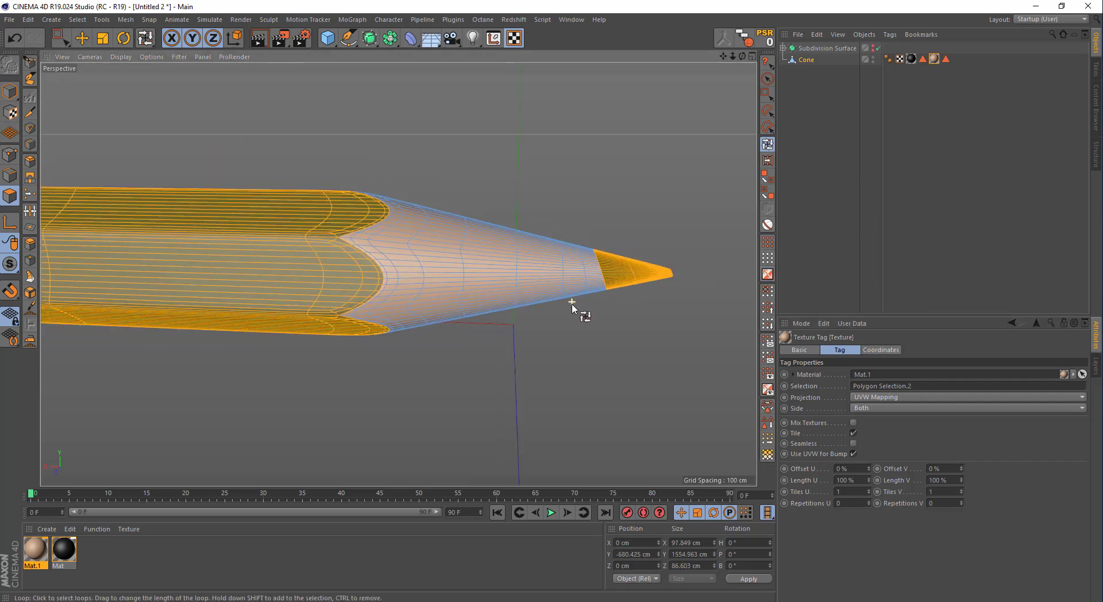
mouse_move(573, 295)
alt+mouse_down()
mouse_move(463, 290)
mouse_move(571, 294)
alt+mouse_up()
key(0)
mouse_move(712, 188)
ctrl+mouse_down()
mouse_move(652, 270)
mouse_move(532, 375)
mouse_move(229, 376)
mouse_move(402, 369)
ctrl+mouse_up()
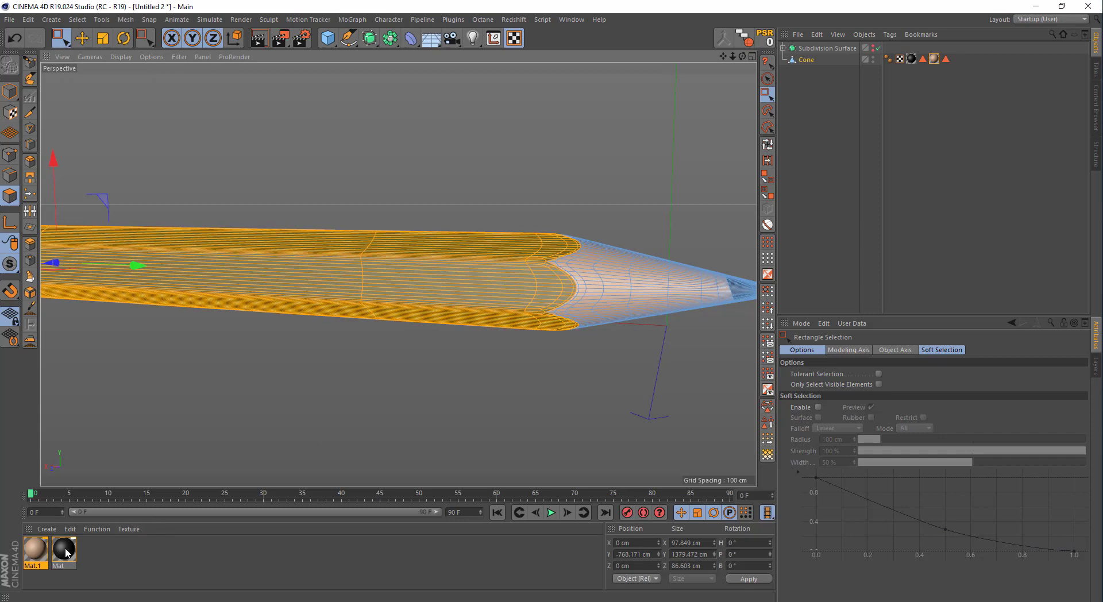
Duplicate the dark material and set the copy's colour to red with H 0°, S 77% and V 91%.
ctrl+drag(66, 551, 94, 550)
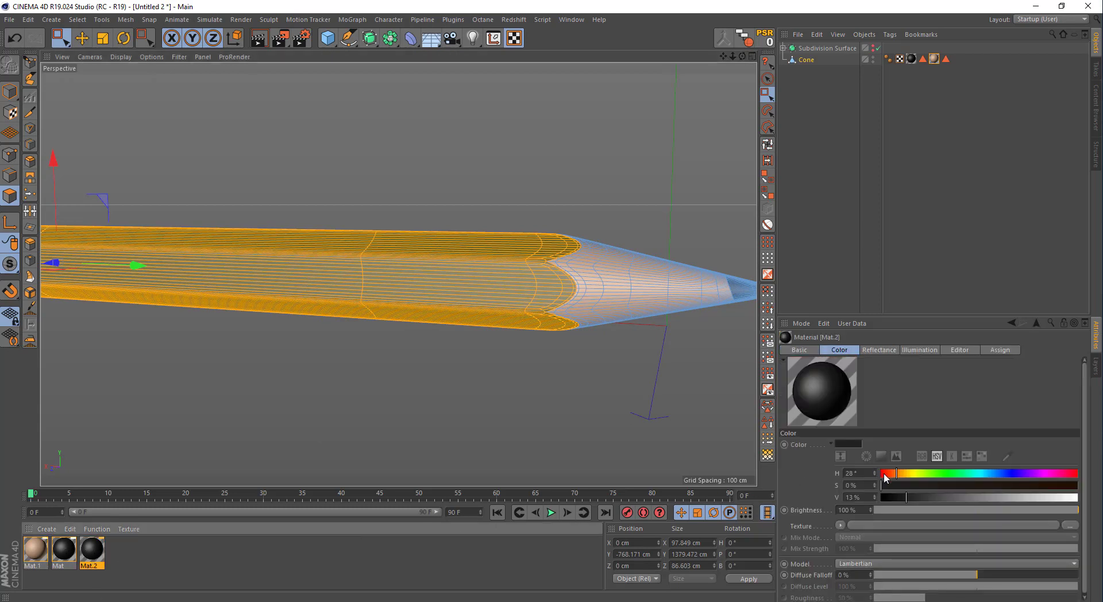
click(885, 478)
drag(890, 485, 1080, 486)
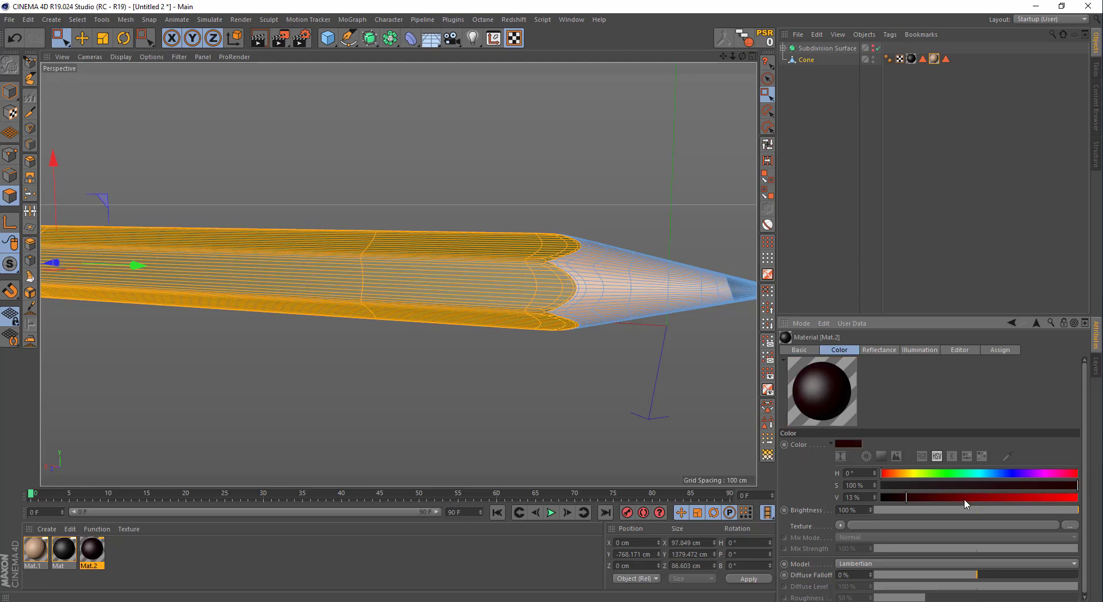
click(964, 497)
click(1056, 485)
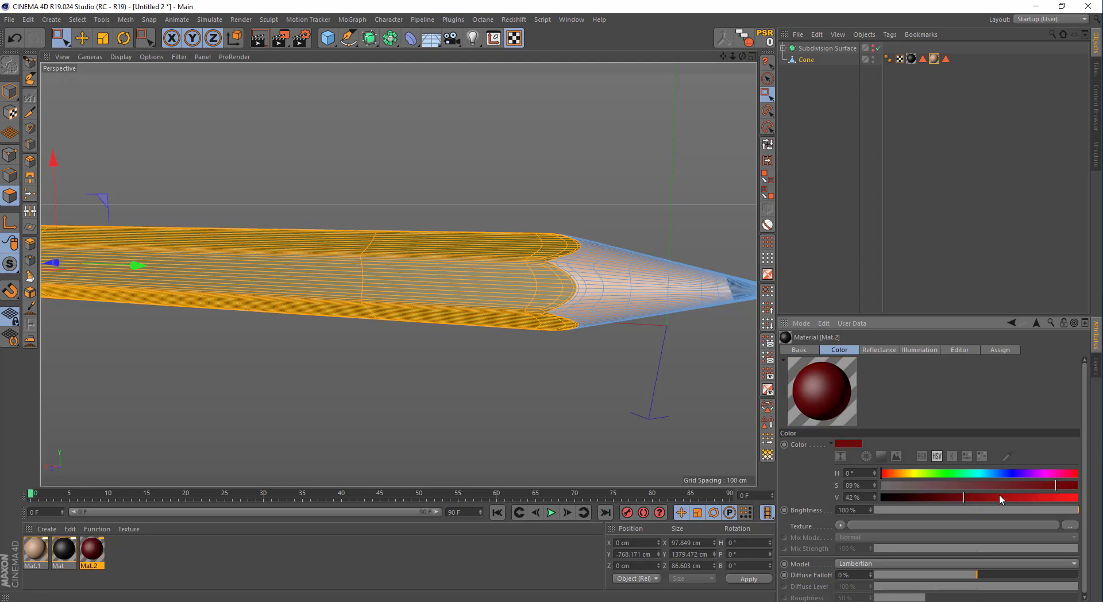
click(1017, 497)
click(1032, 486)
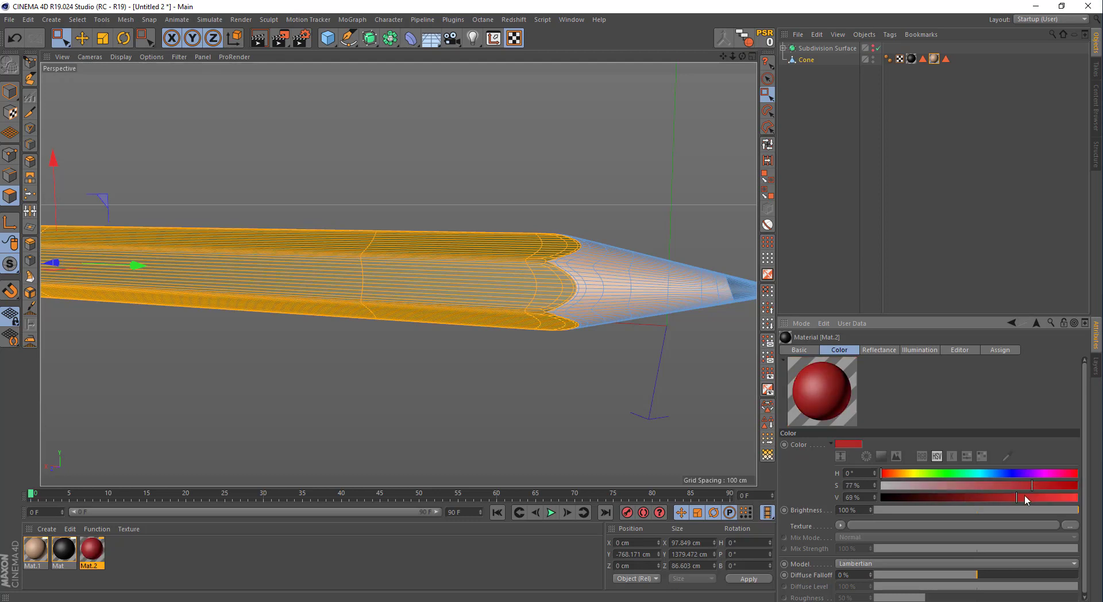
drag(1026, 497, 1061, 498)
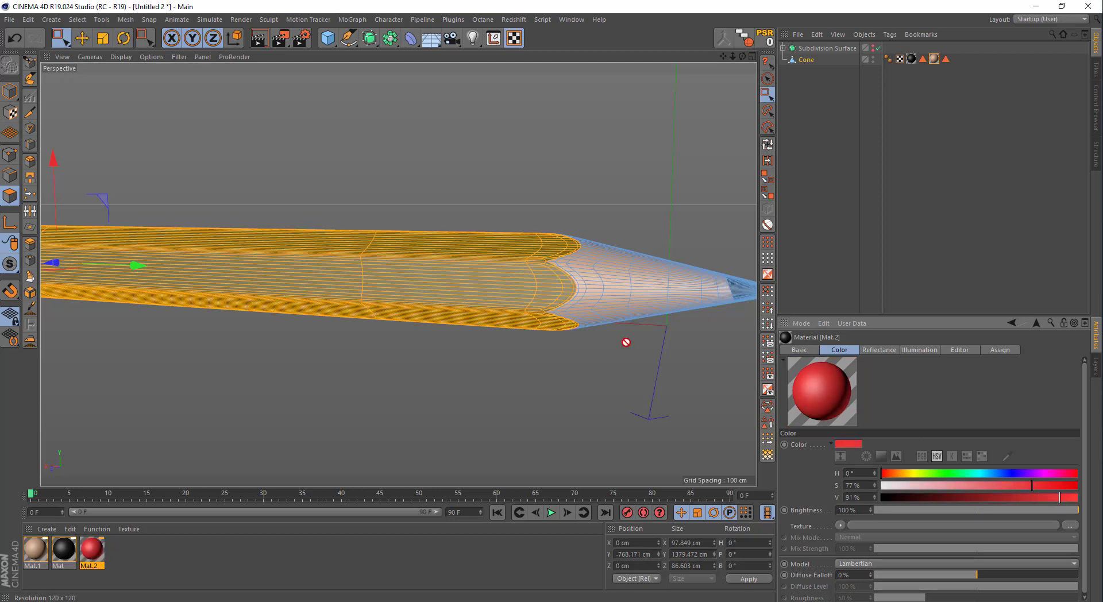
Apply the red material to the selected body polygons and deselect the Cone.
drag(487, 274, 488, 274)
click(795, 177)
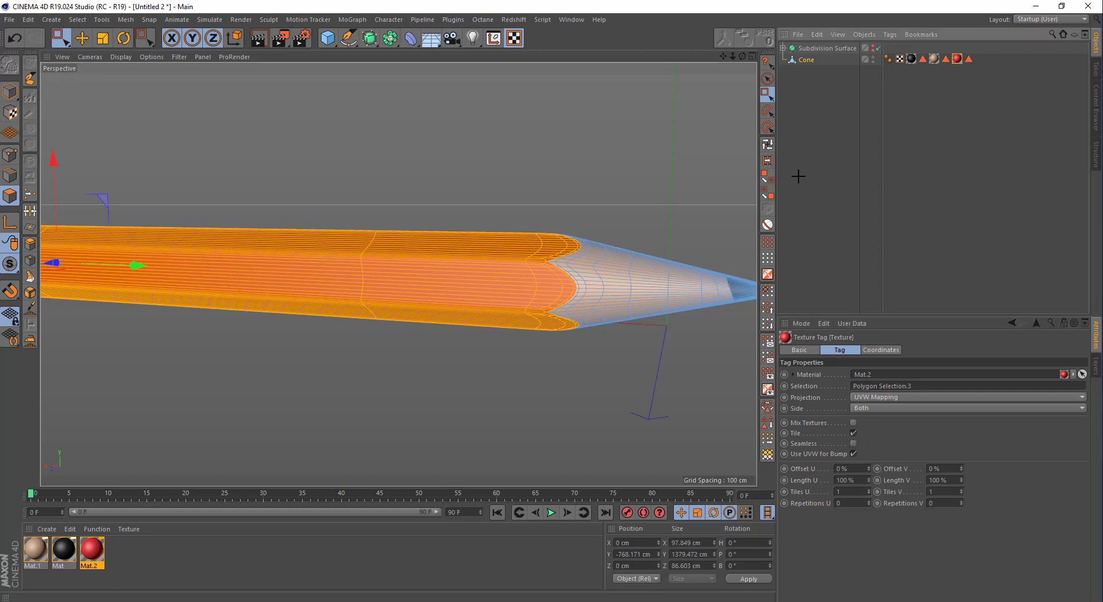
mouse_move(461, 275)
alt+mouse_down()
mouse_move(394, 321)
mouse_move(345, 322)
mouse_move(422, 310)
mouse_move(451, 327)
mouse_move(364, 317)
mouse_move(402, 313)
mouse_move(428, 212)
mouse_move(435, 326)
alt+mouse_up()
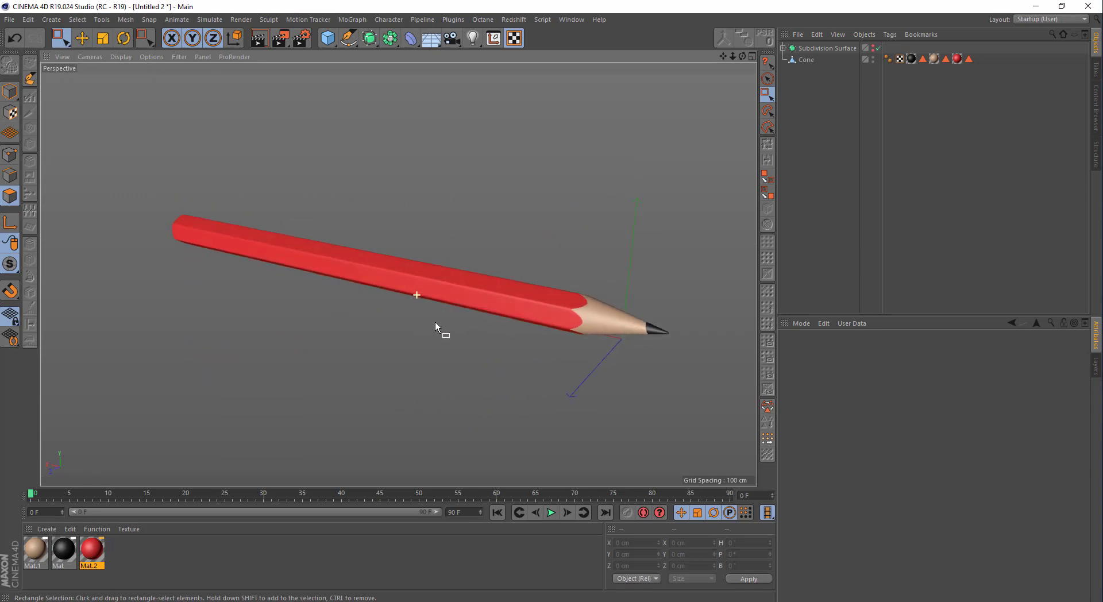
Select the Cone in model mode and centre its axis on all points with Axis Center.
click(804, 59)
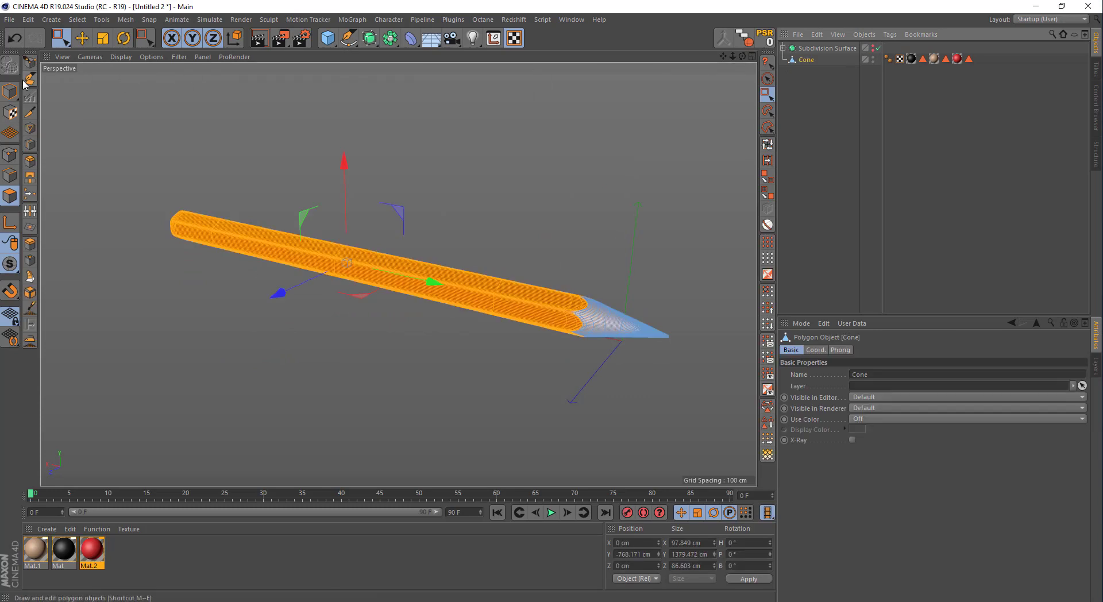
click(11, 92)
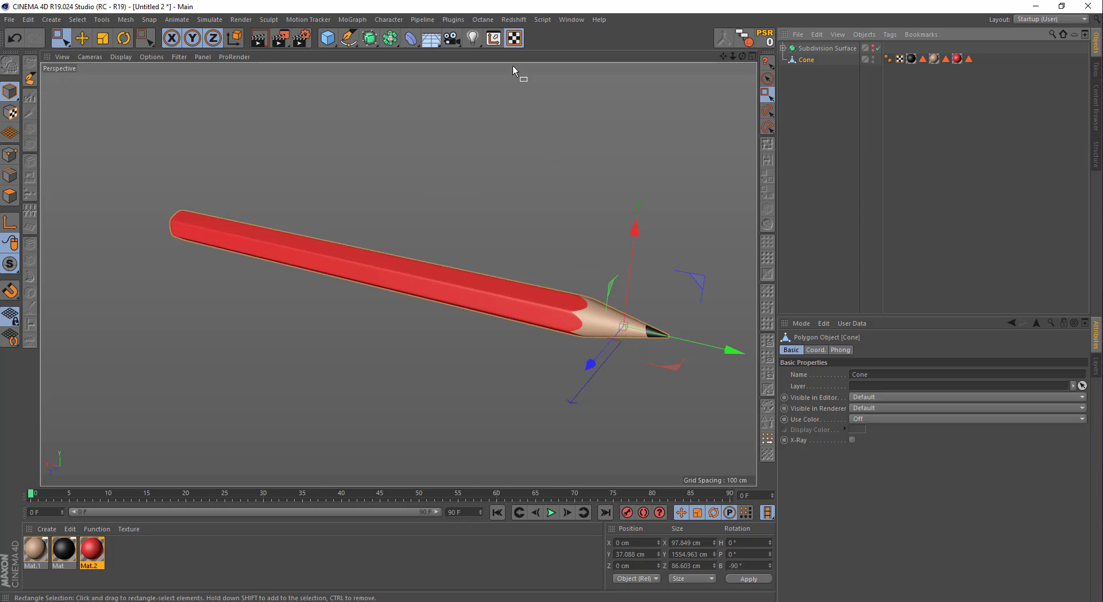
click(493, 38)
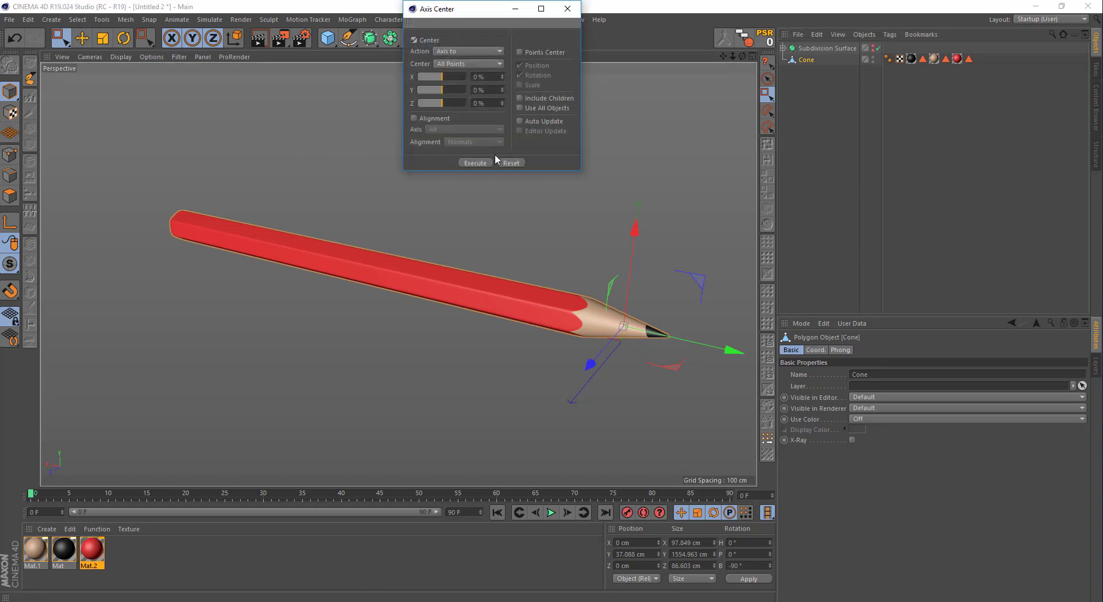
click(480, 164)
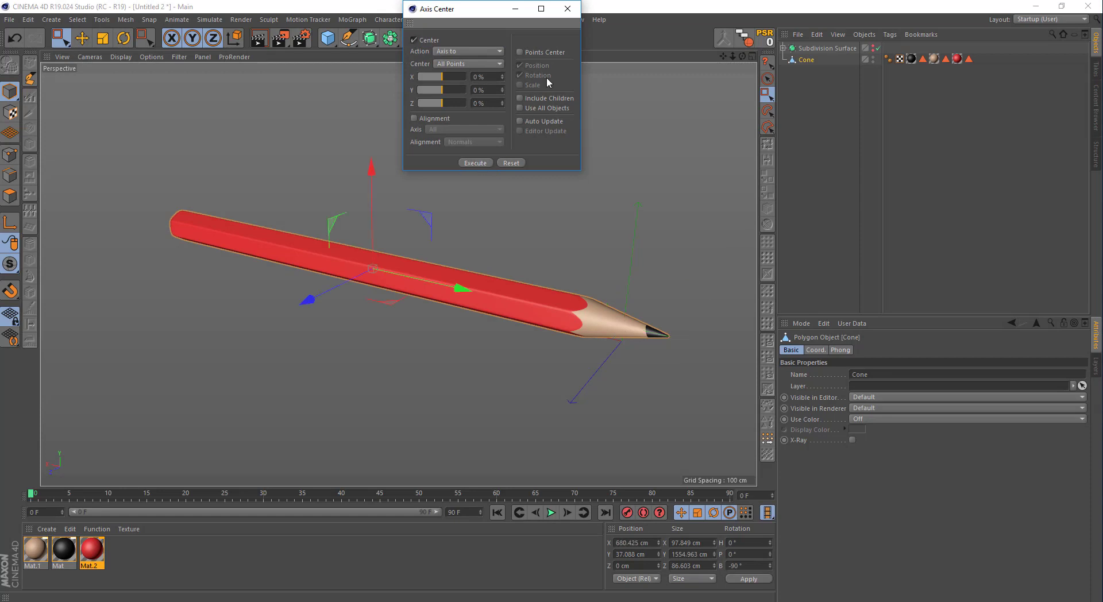
click(567, 9)
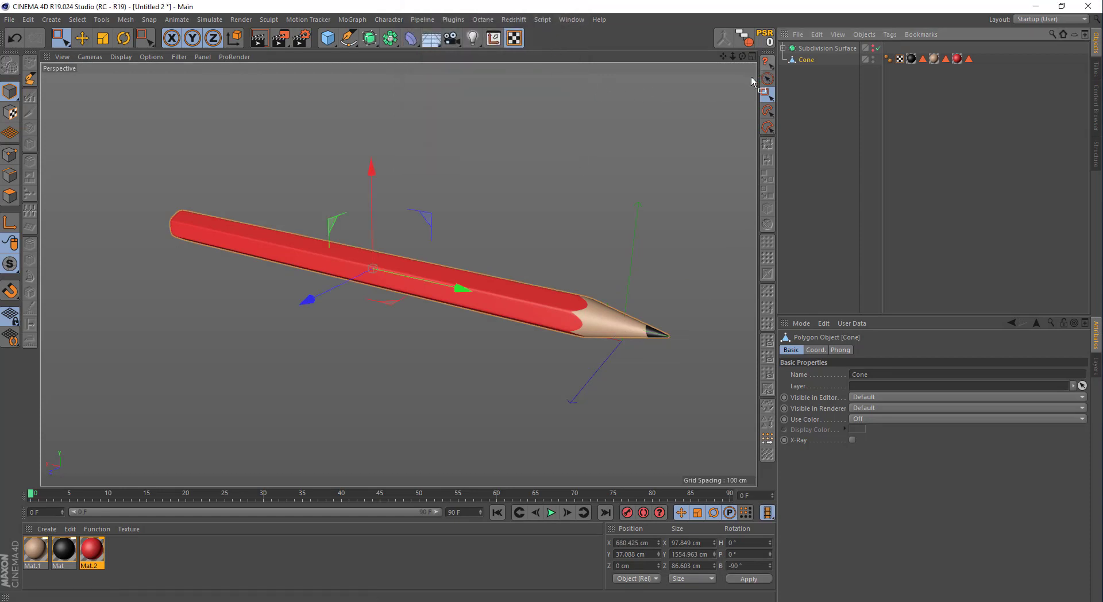
Set the Cone's X and Y position coordinates to 0 cm.
mouse_move(750, 77)
alt+mouse_down()
mouse_move(681, 138)
mouse_move(689, 130)
alt+mouse_up()
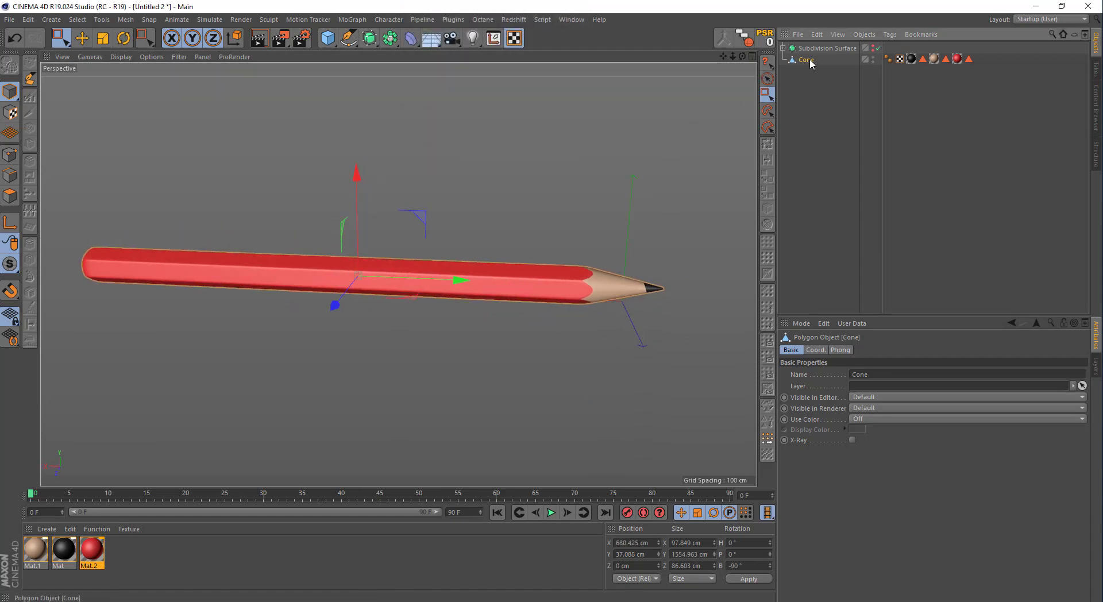
click(816, 350)
double_click(808, 374)
text(0)
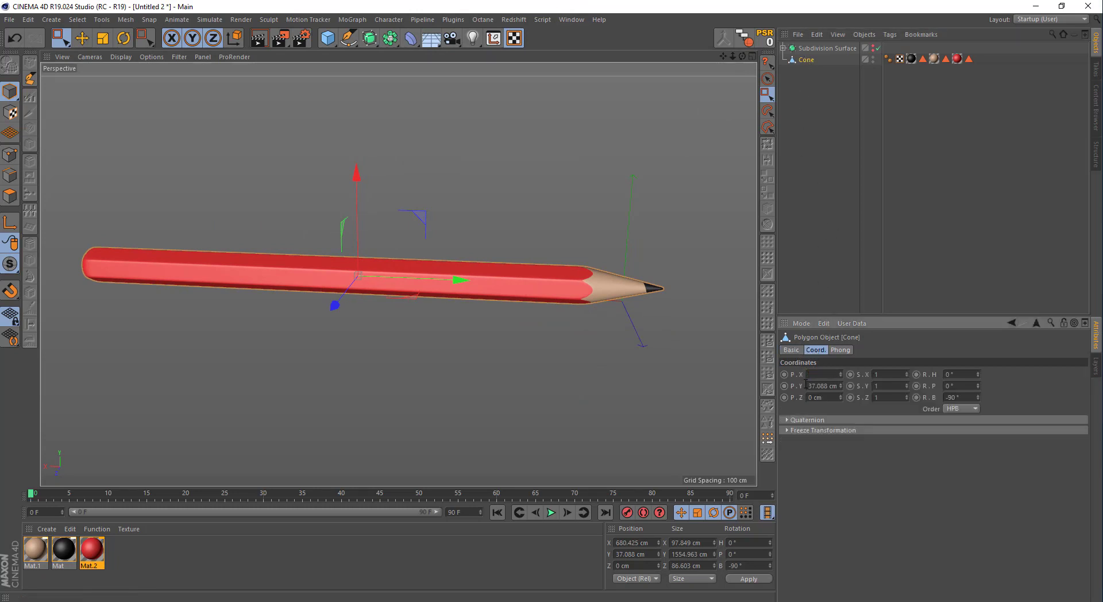
key(Return)
double_click(809, 386)
text(0)
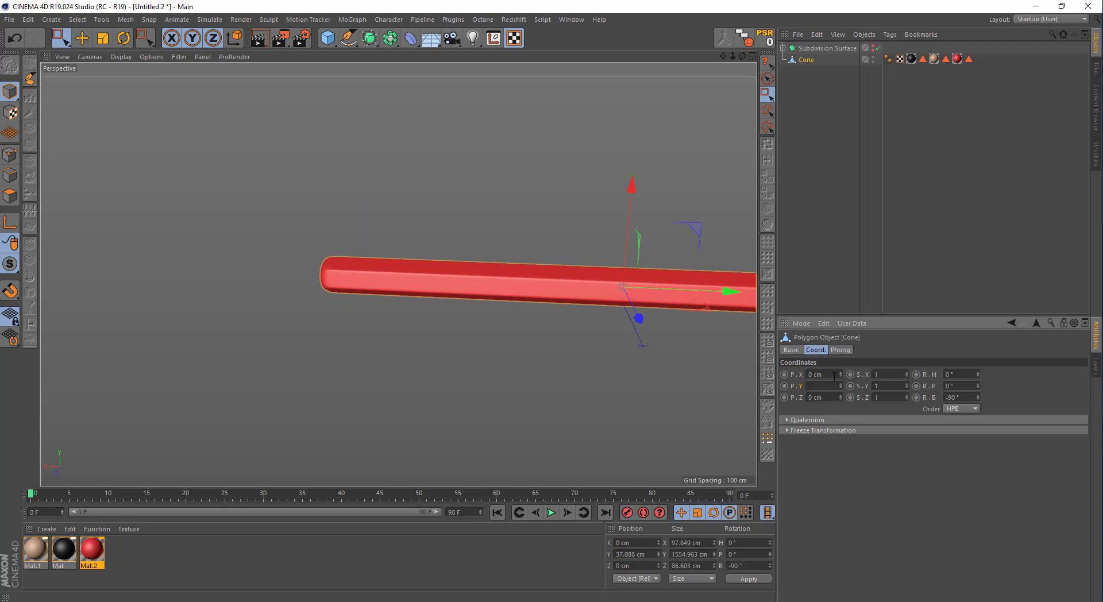
key(Return)
mouse_move(653, 338)
alt+mouse_down()
mouse_move(446, 322)
mouse_move(542, 322)
mouse_move(509, 292)
mouse_move(543, 349)
mouse_move(531, 336)
alt+mouse_up()
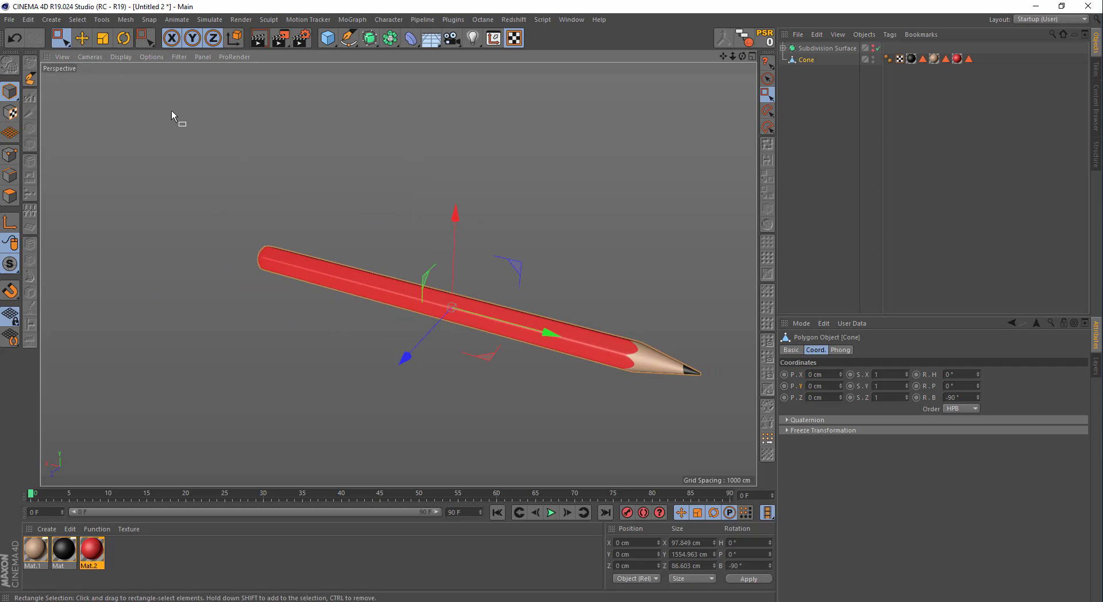
Show the grid in the perspective viewport and deselect the Cone.
click(149, 57)
mouse_move(181, 57)
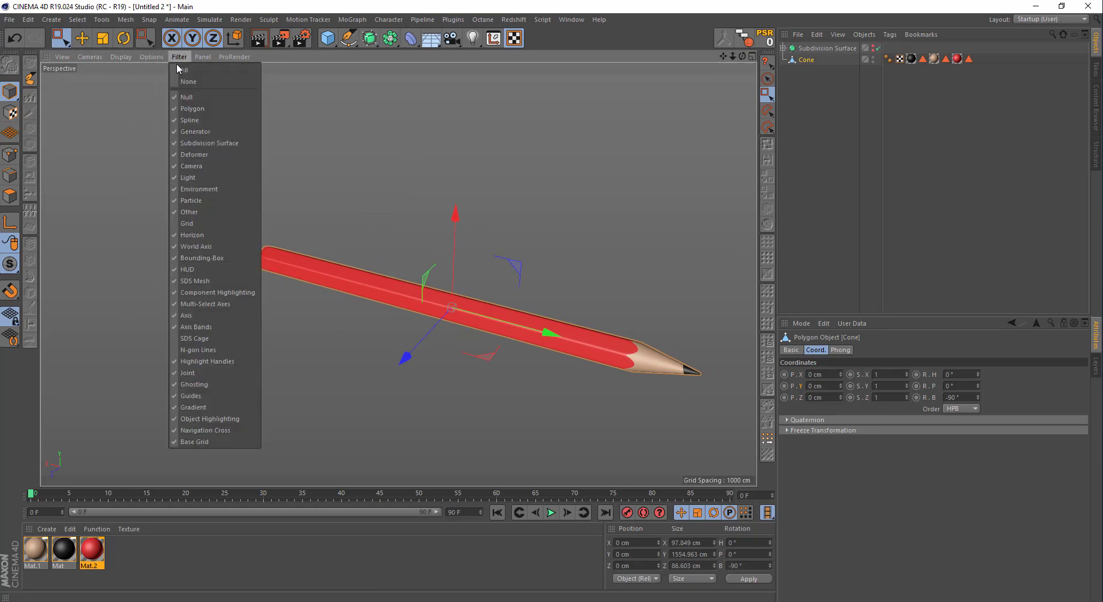
click(185, 227)
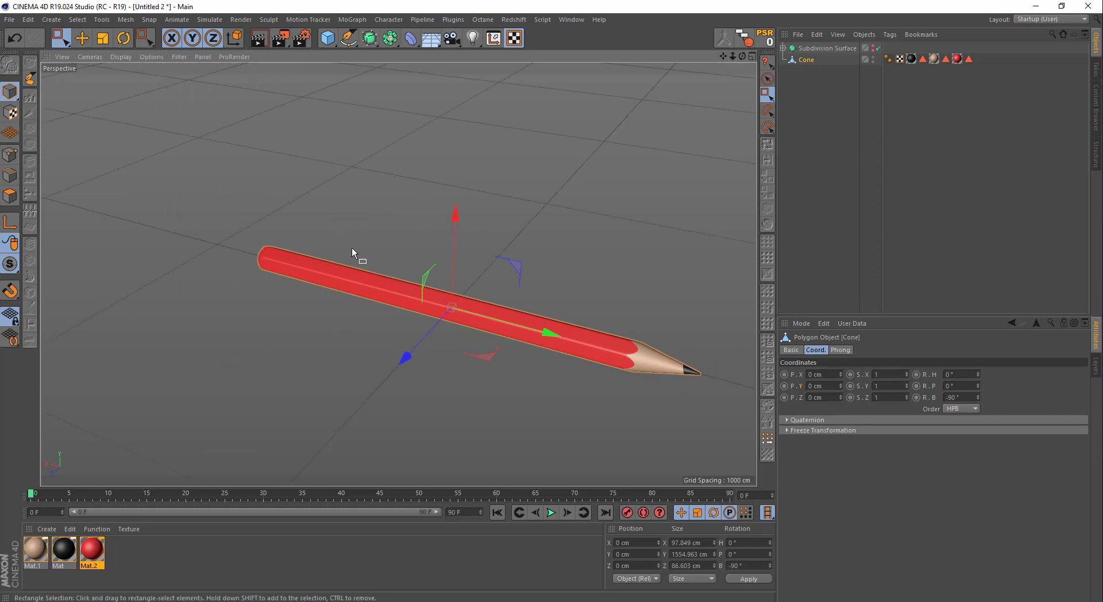
mouse_move(352, 251)
alt+mouse_down()
mouse_move(383, 201)
mouse_move(500, 182)
mouse_move(322, 269)
mouse_move(397, 281)
mouse_move(322, 231)
mouse_move(305, 237)
alt+mouse_up()
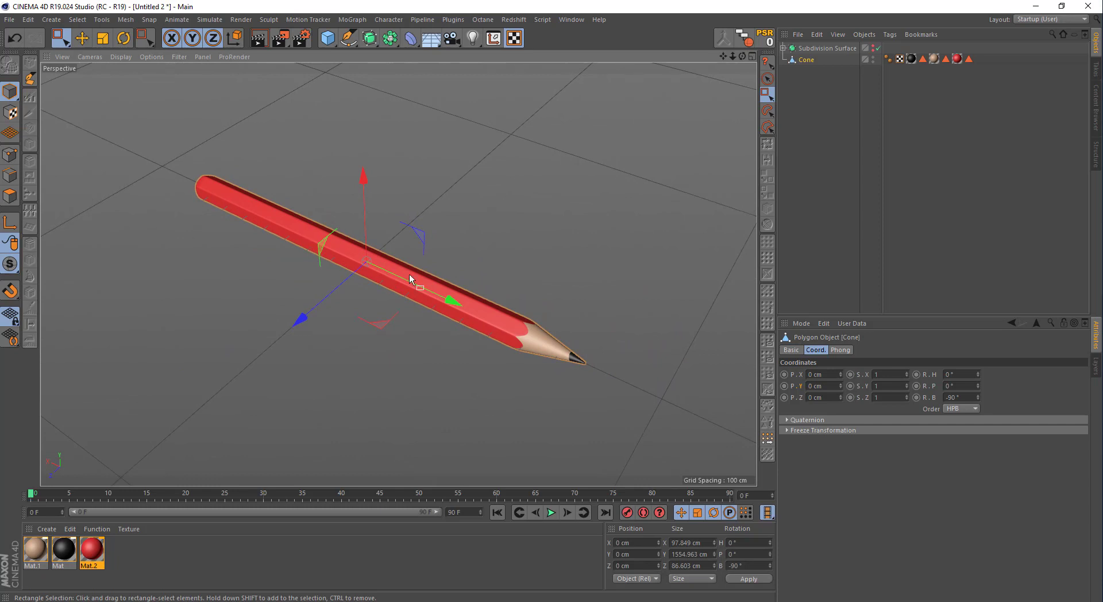
mouse_move(409, 274)
alt+mouse_down()
mouse_move(368, 247)
mouse_move(440, 278)
mouse_move(404, 275)
mouse_move(442, 259)
mouse_move(449, 266)
alt+mouse_up()
click(822, 171)
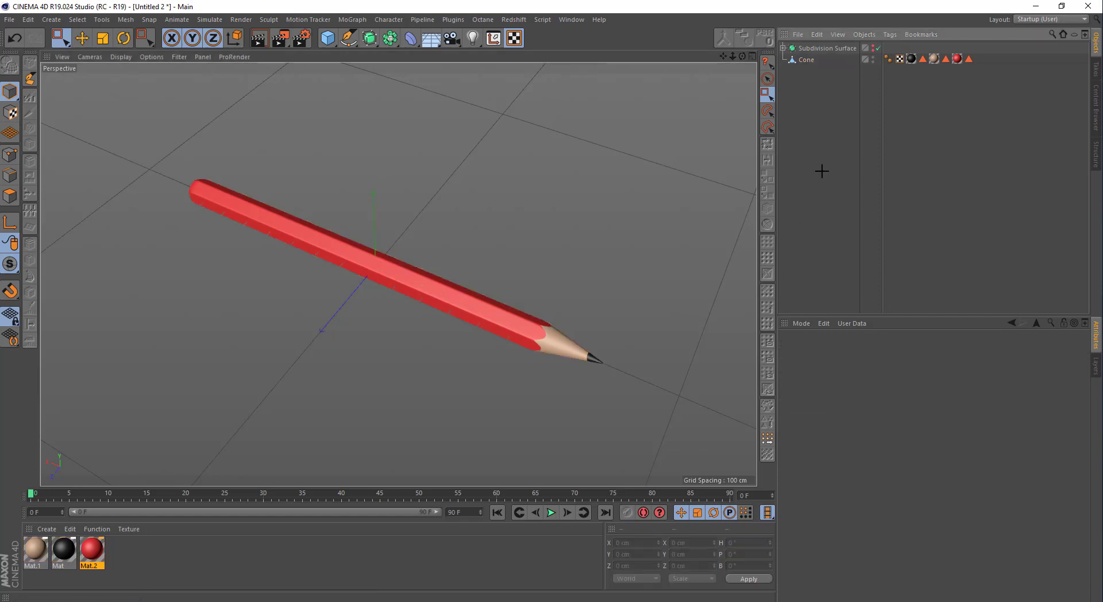
alt+drag(518, 251, 540, 259)
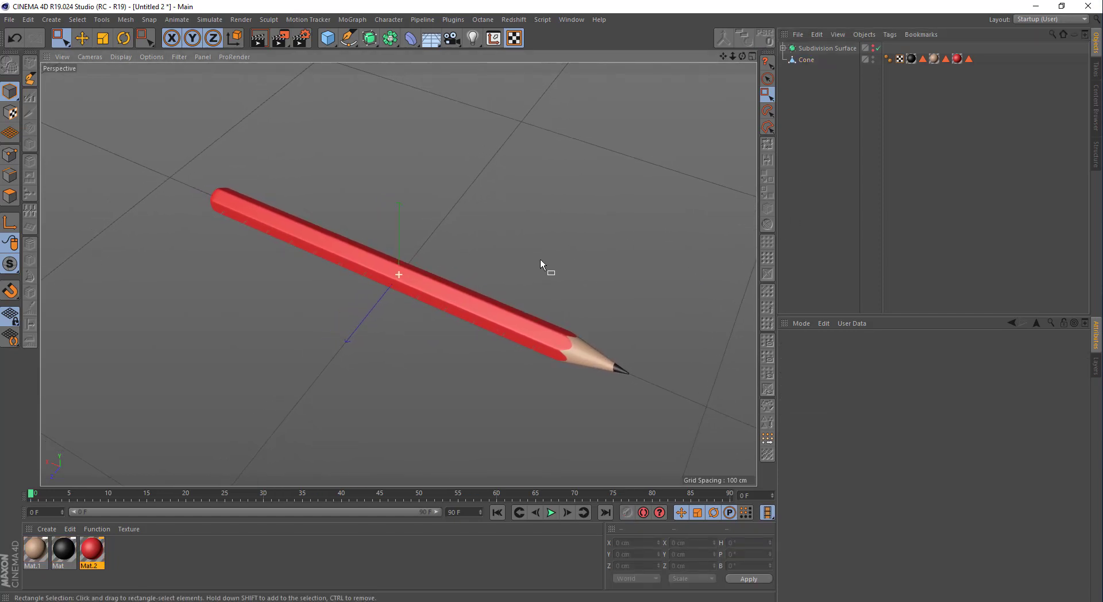
Open the pencil body's red material from its texture tag and change its colour to orange with H 17°.
click(956, 59)
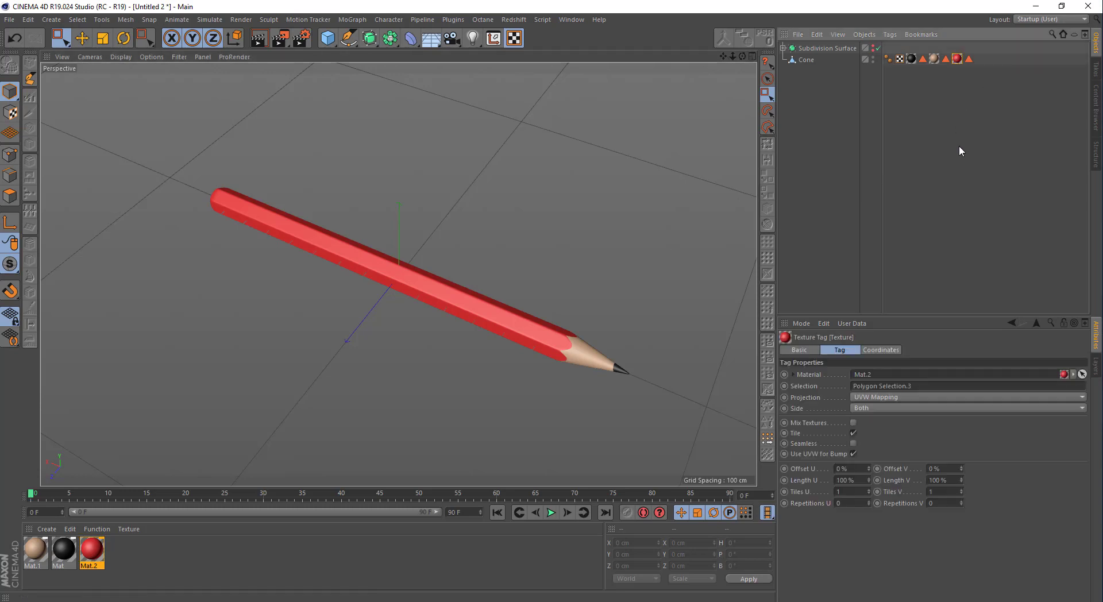
double_click(956, 59)
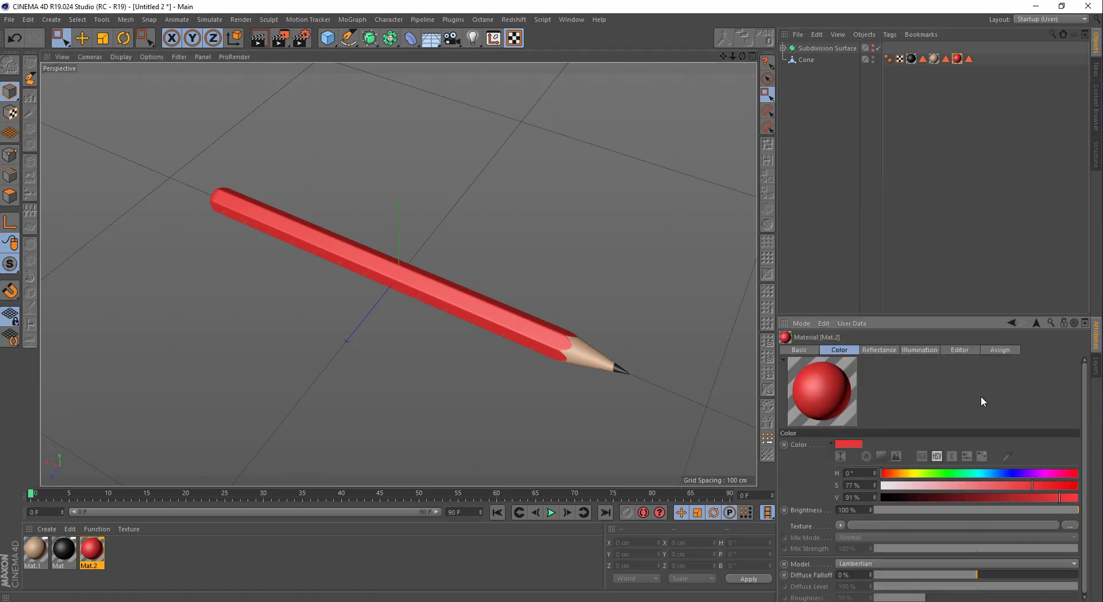
mouse_move(989, 475)
mouse_down()
mouse_move(998, 474)
mouse_move(929, 478)
mouse_up()
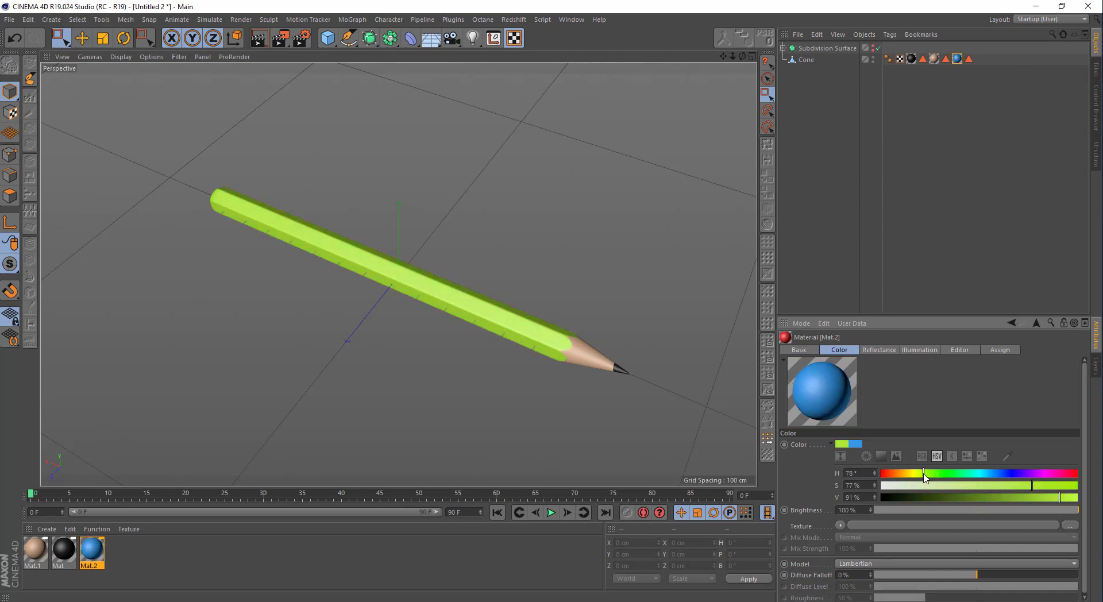
drag(925, 476, 893, 477)
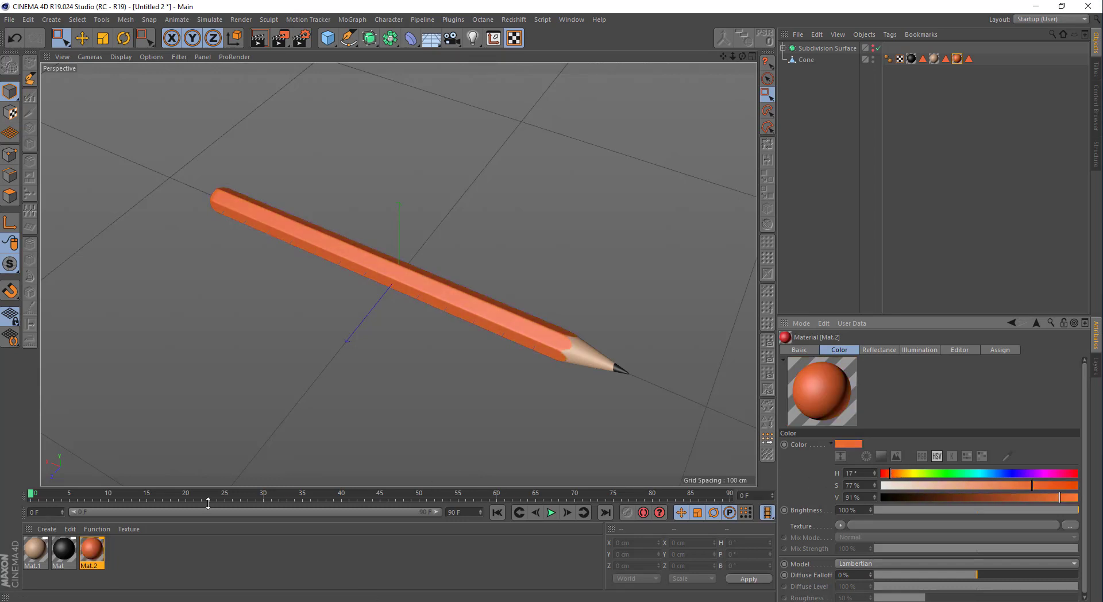
Replace the dark material on the lead's texture tag with the body material, and adjust that material's colour to H 26° and S 71%.
drag(97, 555, 432, 364)
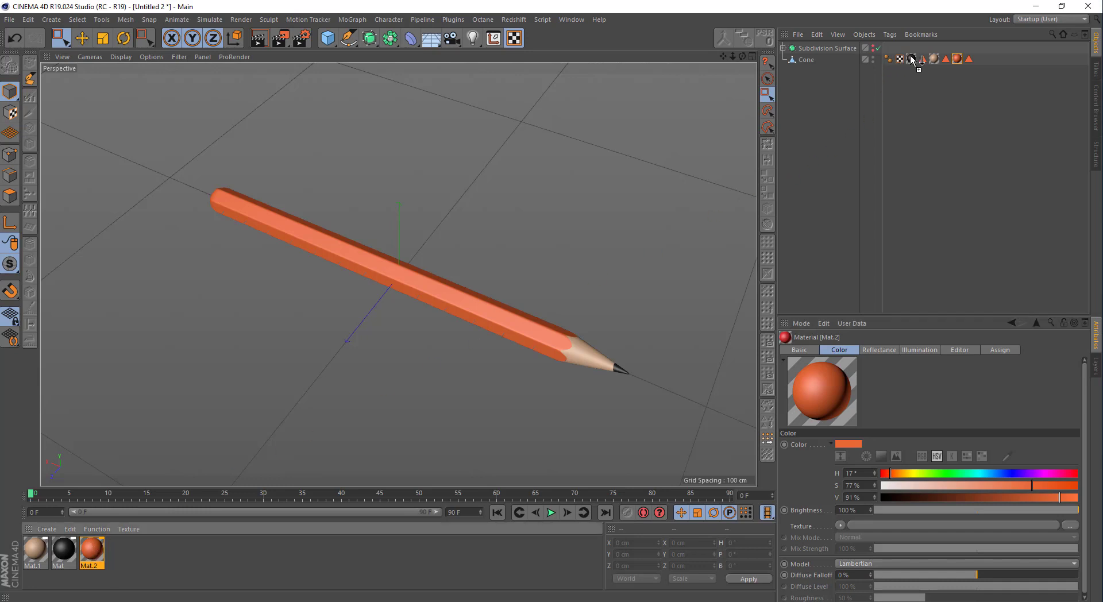
drag(913, 61, 912, 60)
mouse_move(1039, 478)
mouse_down()
mouse_move(1074, 480)
mouse_move(895, 485)
mouse_up()
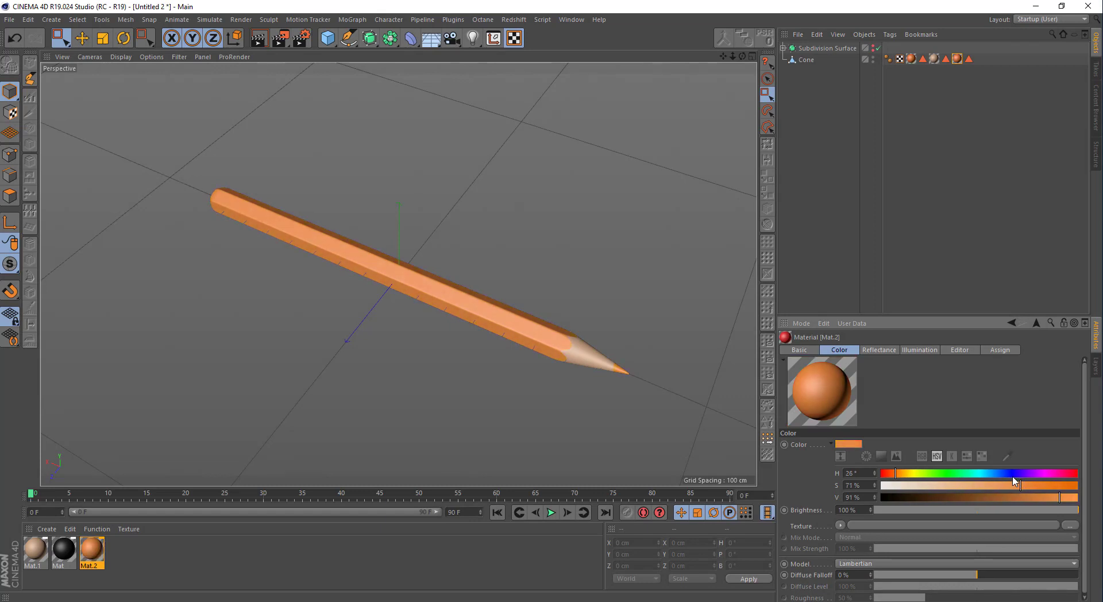
Set the body material's default specular to Width 45%, Falloff -22%, Specular Strength 47% and Bump Strength 70%.
click(878, 350)
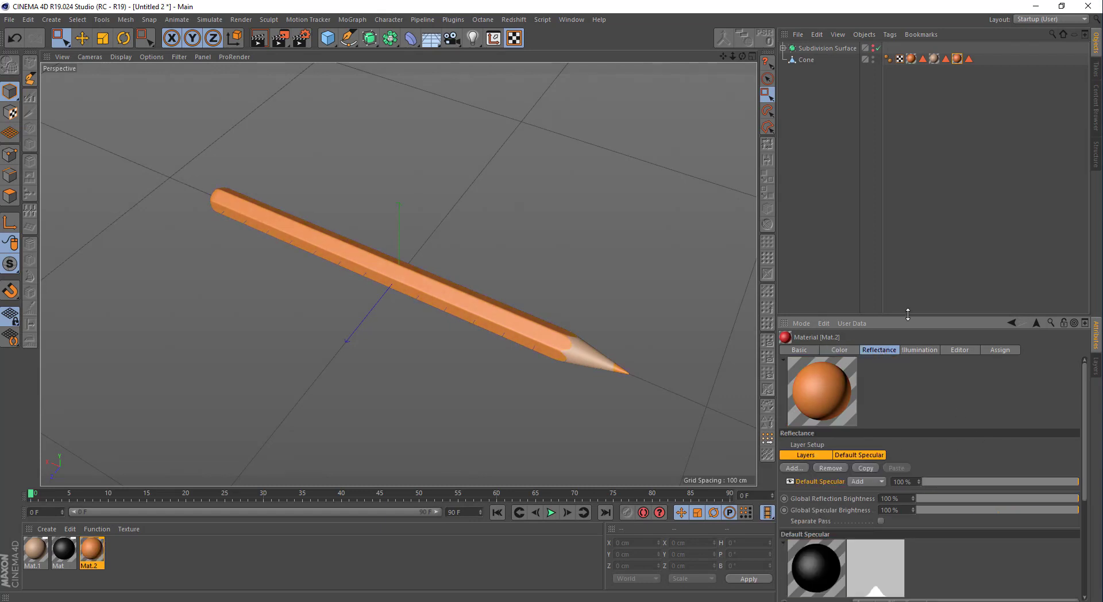
drag(910, 308, 909, 166)
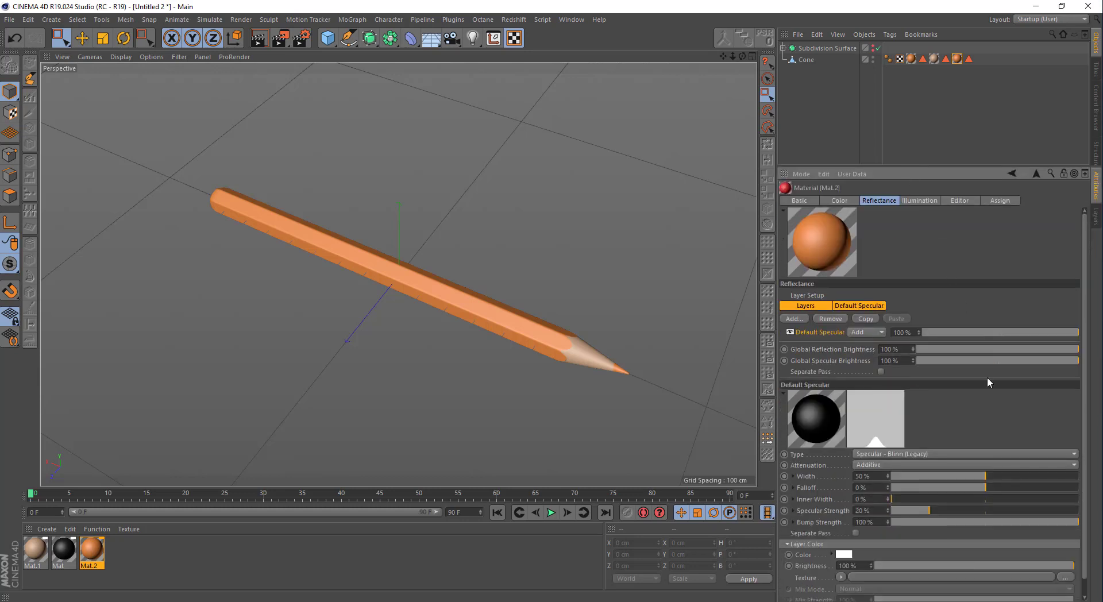
drag(1002, 475, 964, 488)
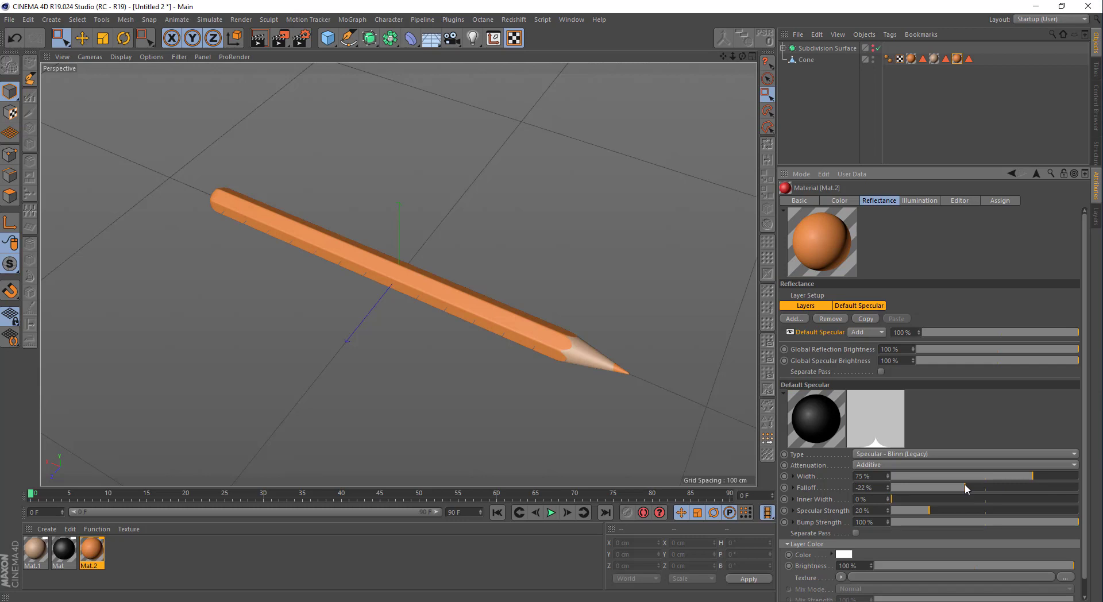
drag(1027, 477, 1025, 476)
drag(935, 511, 1021, 523)
drag(1008, 478, 978, 478)
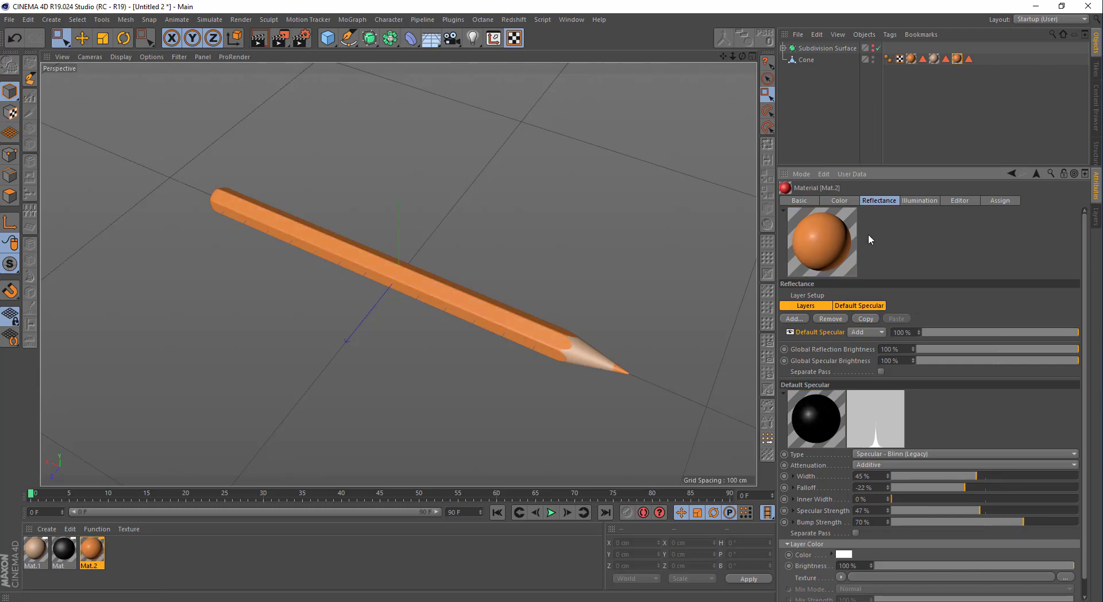
Try a darker orange, black and a light grey with S 0% and V 88% as the body material's colour.
click(849, 201)
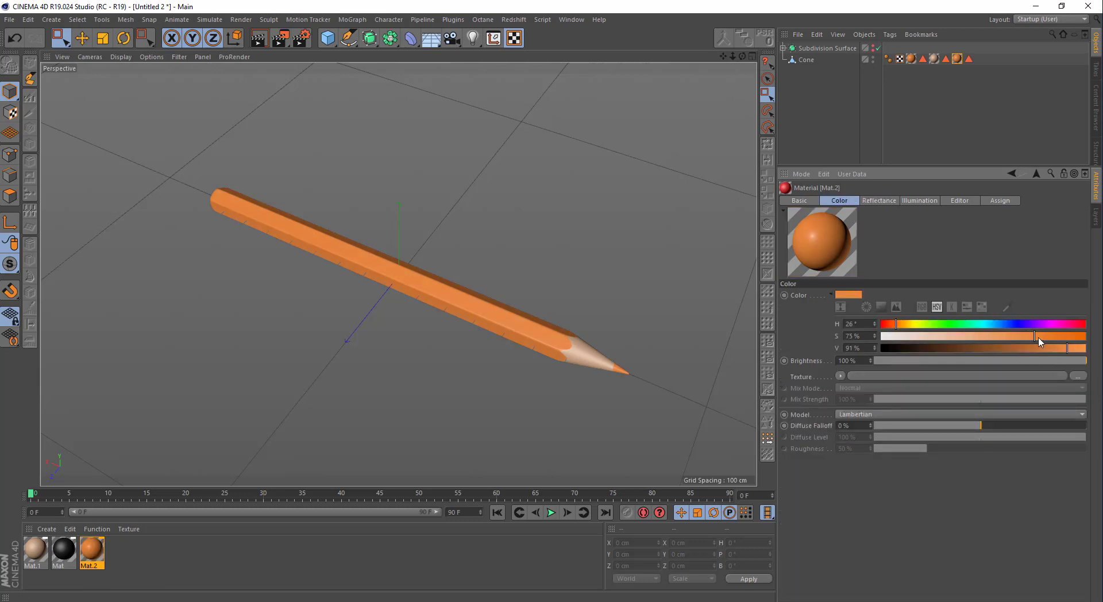
click(1054, 348)
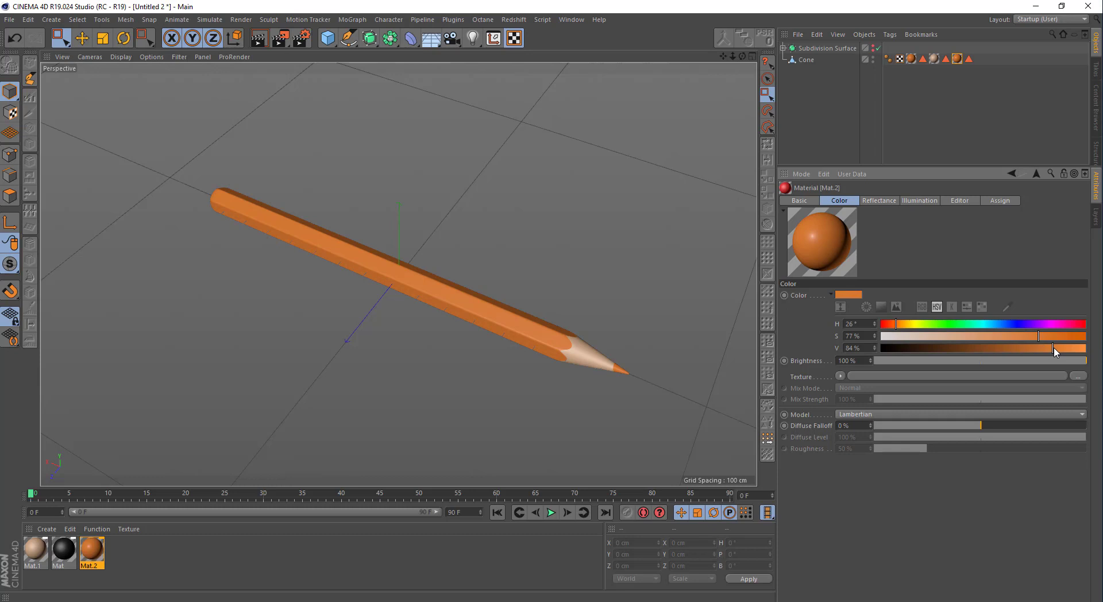
mouse_move(882, 324)
mouse_down()
mouse_move(1093, 327)
mouse_move(980, 351)
mouse_move(872, 356)
mouse_up()
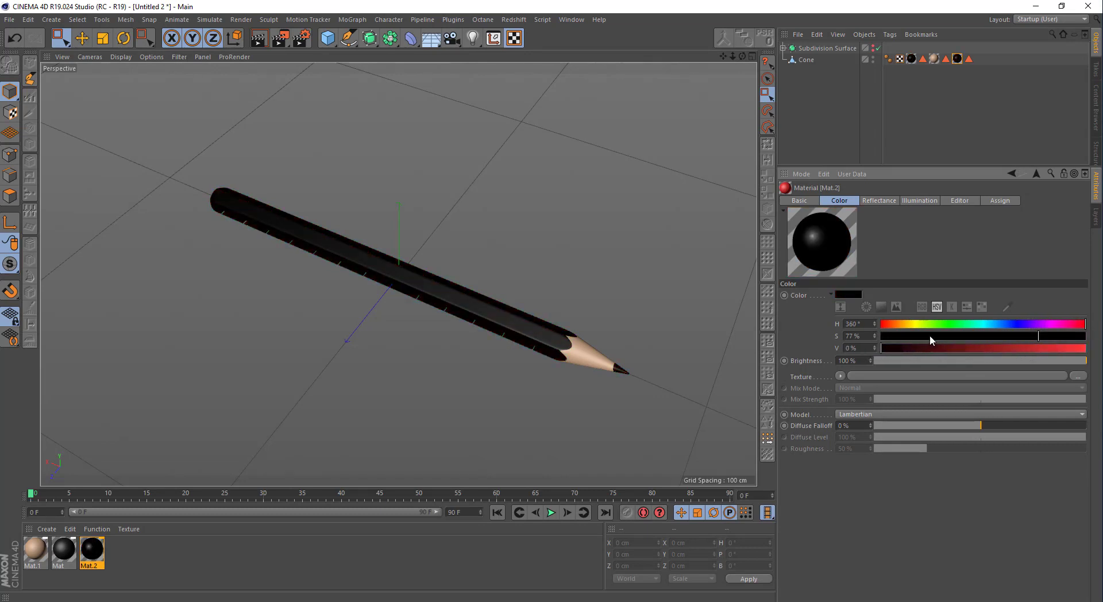
mouse_move(929, 336)
mouse_down()
mouse_move(877, 339)
mouse_move(915, 351)
mouse_move(1072, 349)
mouse_move(1060, 348)
mouse_up()
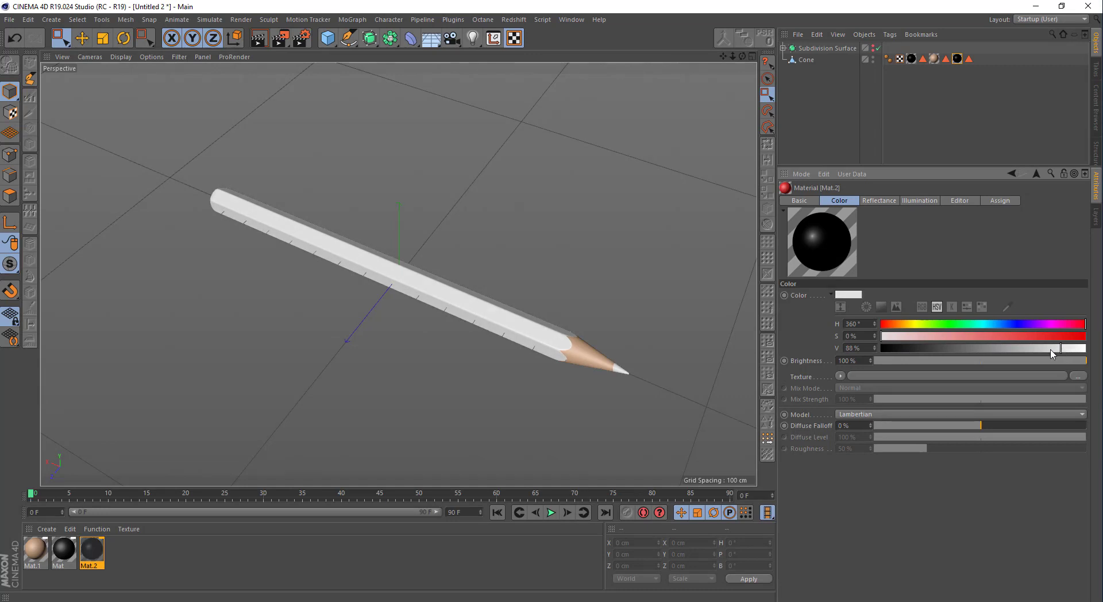
Set the body material's colour to dark brown with H 29°, S 89% and V 24%.
click(899, 325)
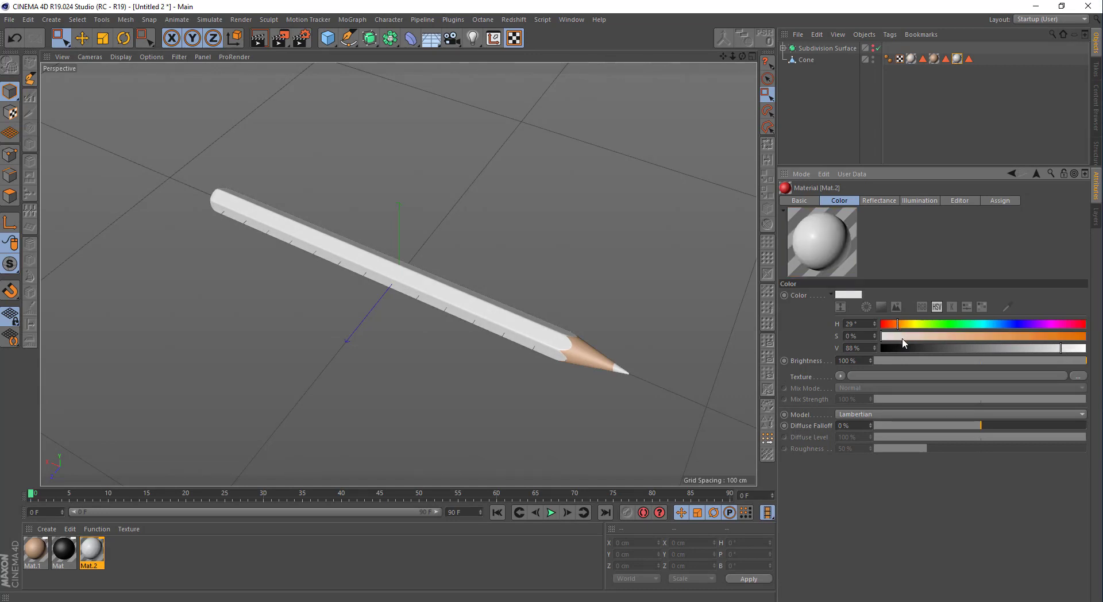
mouse_move(902, 343)
mouse_down()
mouse_move(958, 338)
mouse_move(969, 350)
mouse_move(862, 359)
mouse_up()
click(929, 348)
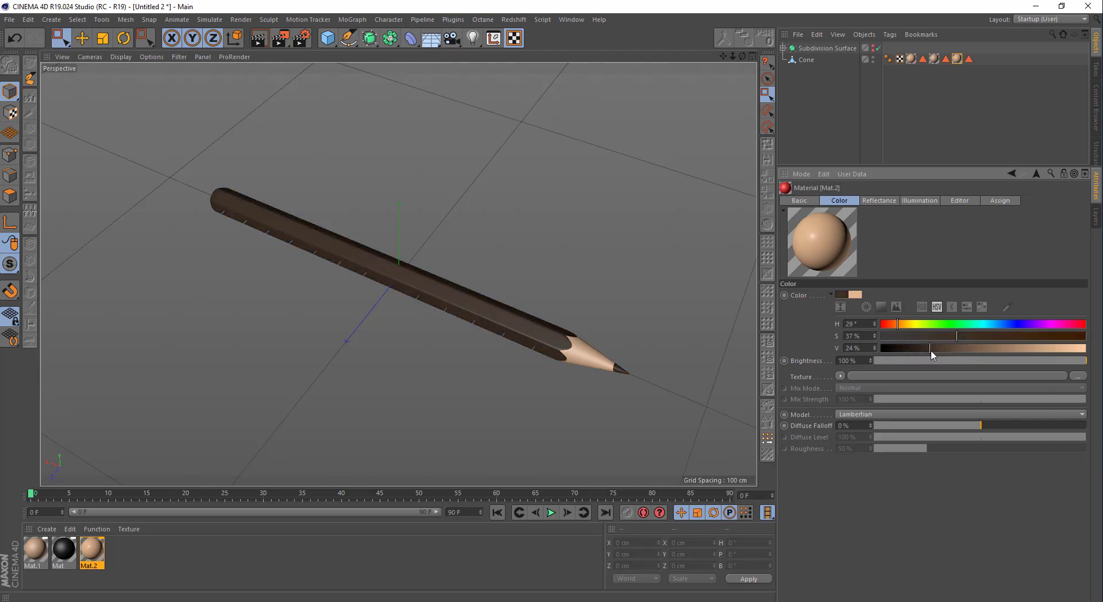
drag(964, 336, 1055, 343)
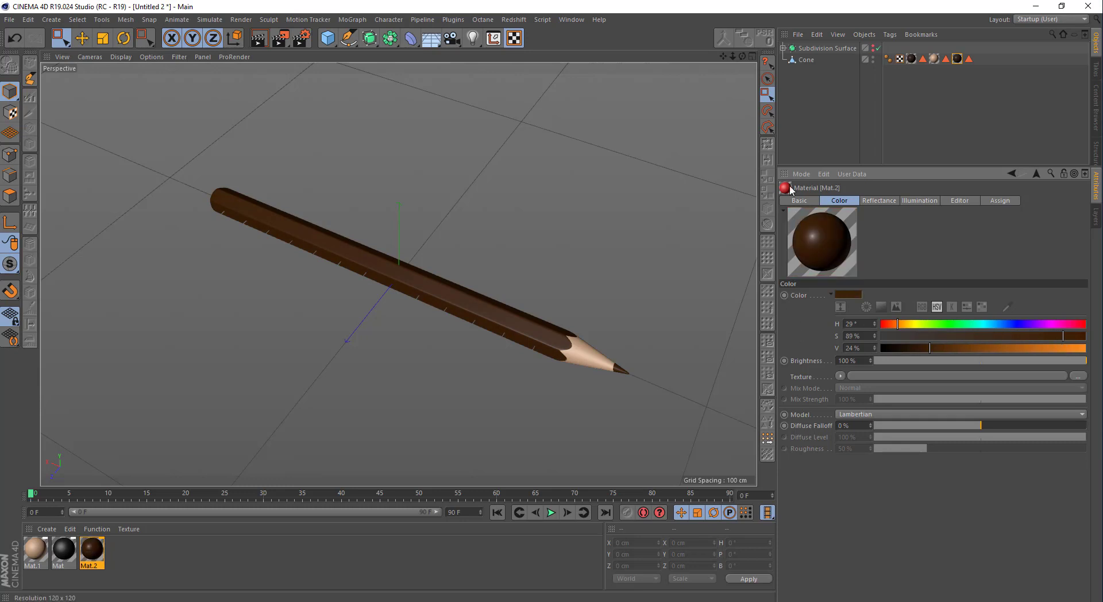
Hide the grid in the perspective viewport.
alt+drag(584, 253, 586, 233)
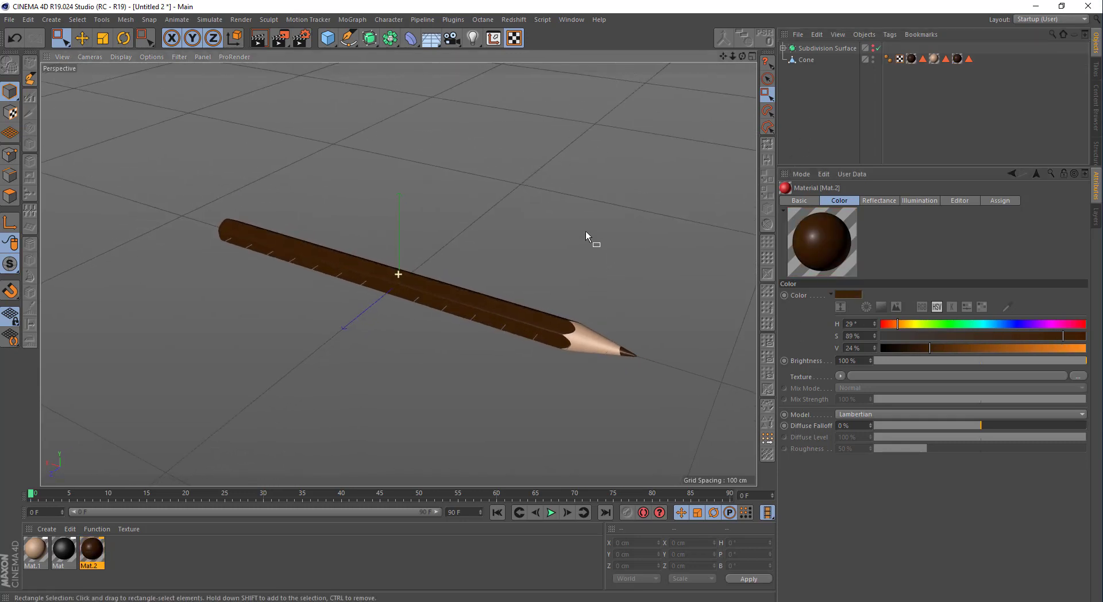
click(151, 57)
mouse_move(177, 58)
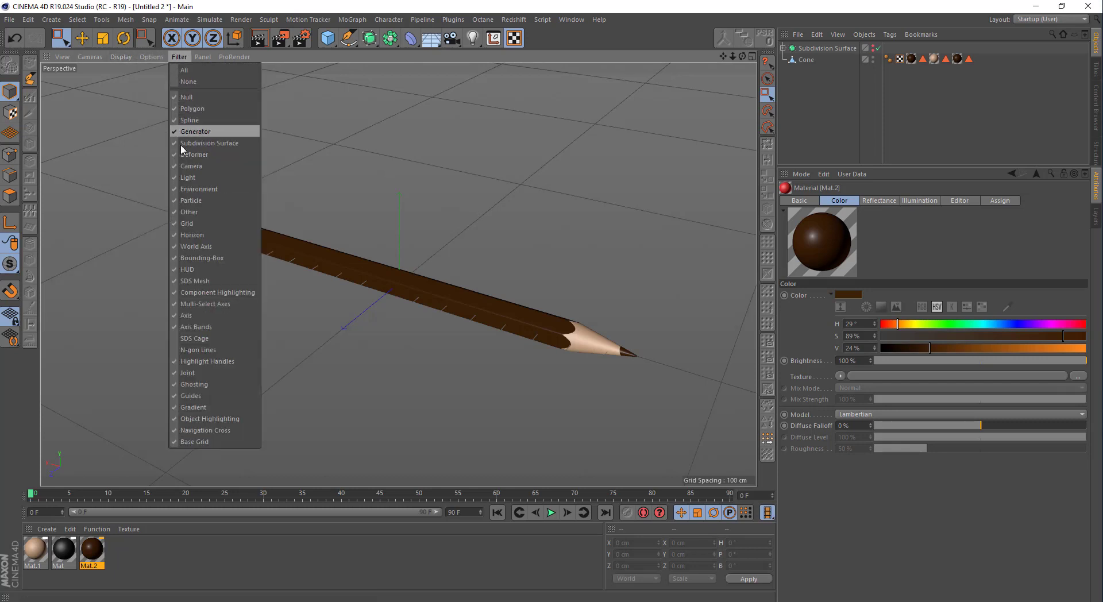
click(184, 222)
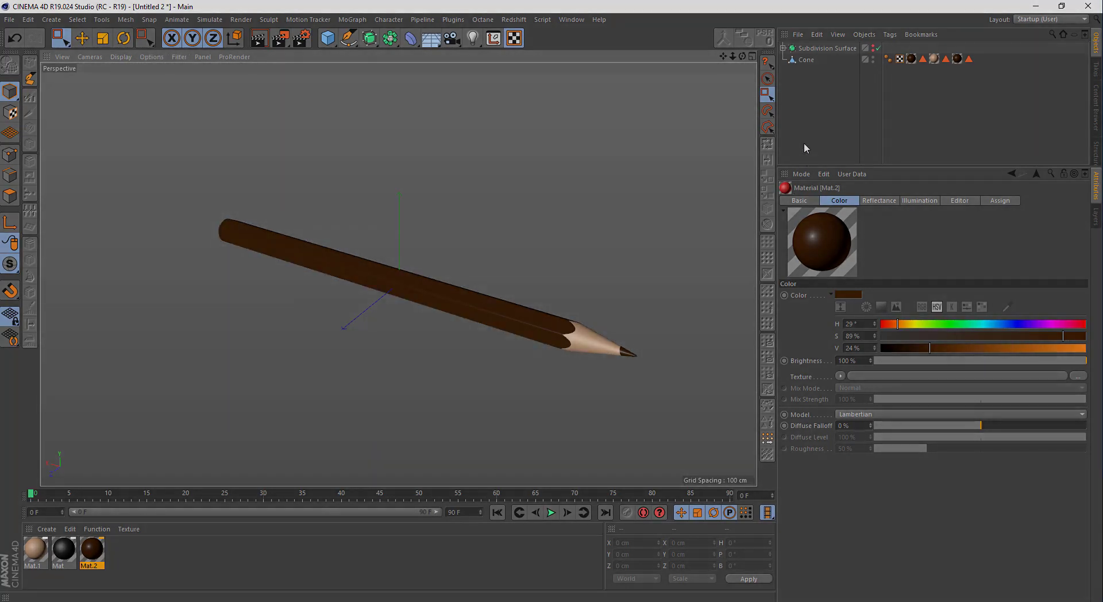